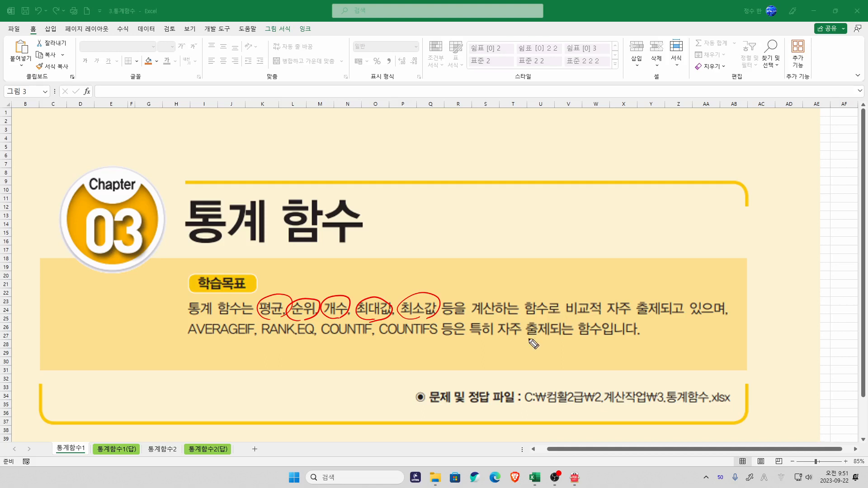
# Underline AVERAGEIF, RANK.EQ, COUNTIF and COUNTIFS and the practice file name 통계함수.xlsx in red on the chapter cover
pyautogui.moveTo(190, 336); pyautogui.dragTo(435, 337)
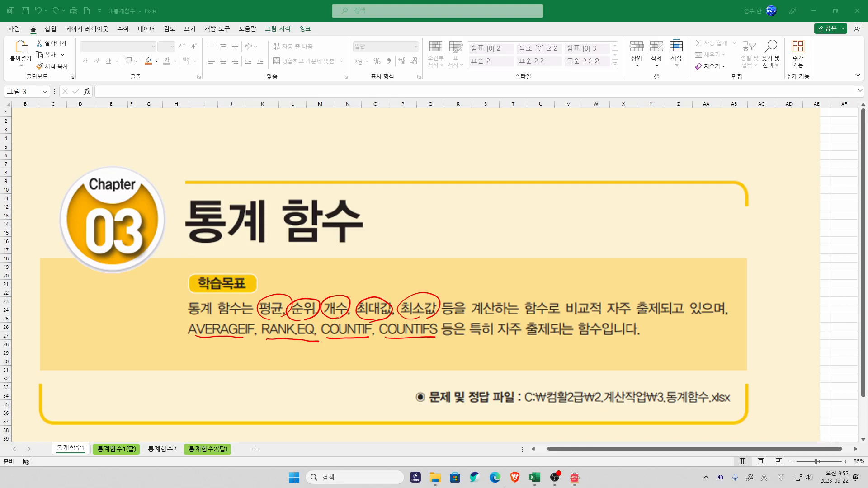
pyautogui.moveTo(667, 409); pyautogui.dragTo(730, 404)
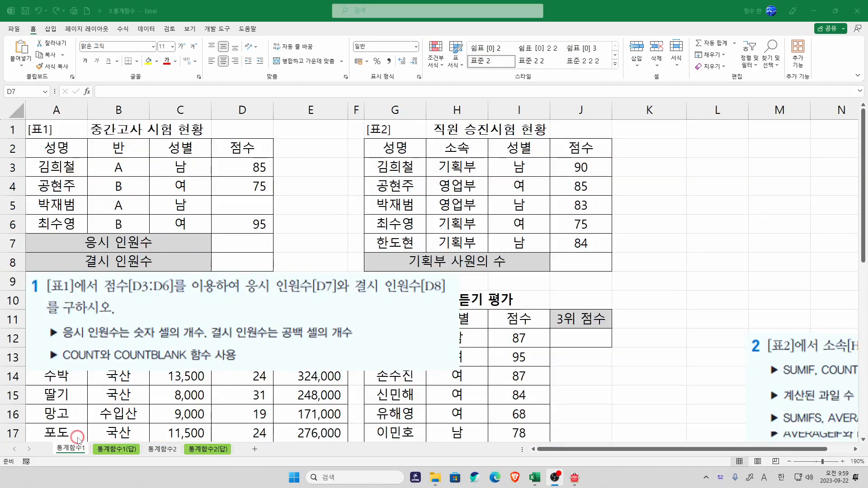
# Annotate the score range D3:D6 and the COUNT and COUNTBLANK hints of question 1 in red, and clear the markings
pyautogui.click(252, 240)
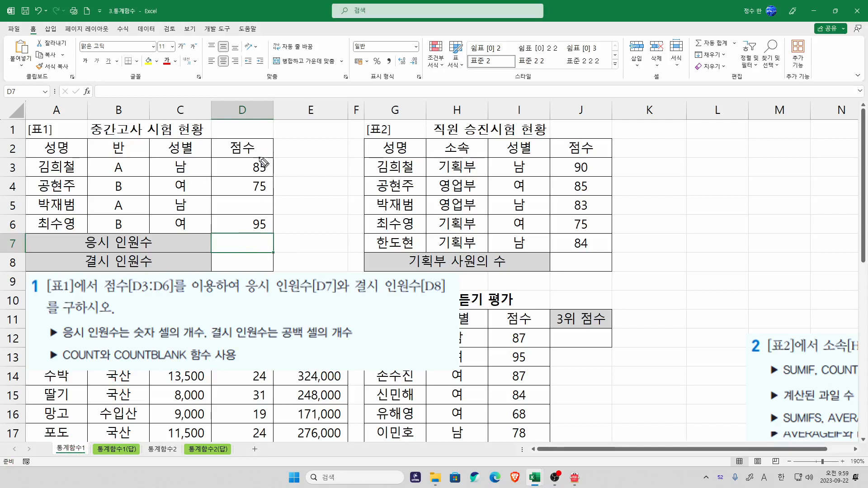
pyautogui.moveTo(210, 170)
pyautogui.mouseDown()
pyautogui.moveTo(212, 239)
pyautogui.moveTo(285, 221)
pyautogui.moveTo(209, 168)
pyautogui.mouseUp()
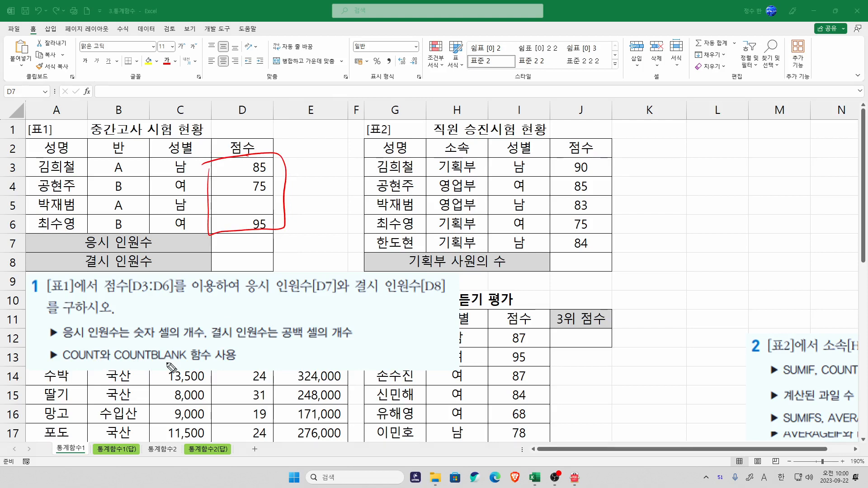
pyautogui.moveTo(236, 309); pyautogui.dragTo(260, 319)
pyautogui.moveTo(272, 309)
pyautogui.mouseDown()
pyautogui.moveTo(366, 312)
pyautogui.moveTo(362, 319)
pyautogui.moveTo(413, 304)
pyautogui.moveTo(422, 317)
pyautogui.moveTo(456, 298)
pyautogui.moveTo(527, 301)
pyautogui.moveTo(545, 291)
pyautogui.moveTo(535, 306)
pyautogui.mouseUp()
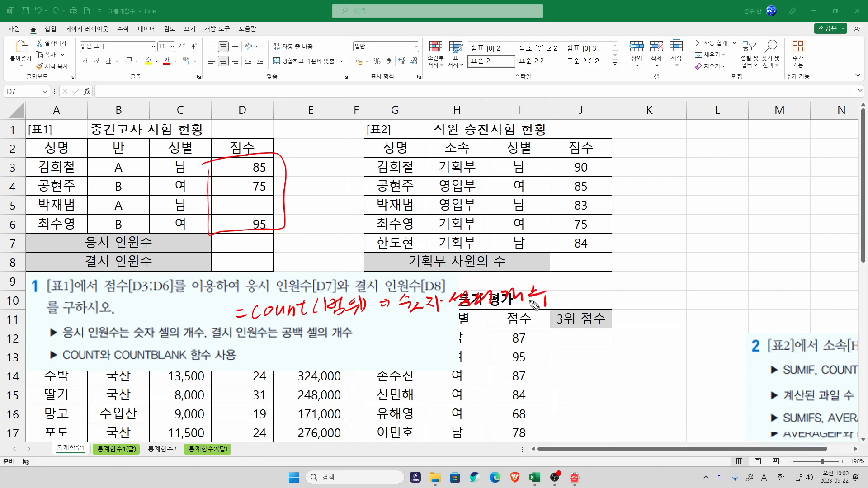
pyautogui.moveTo(119, 366); pyautogui.dragTo(182, 368)
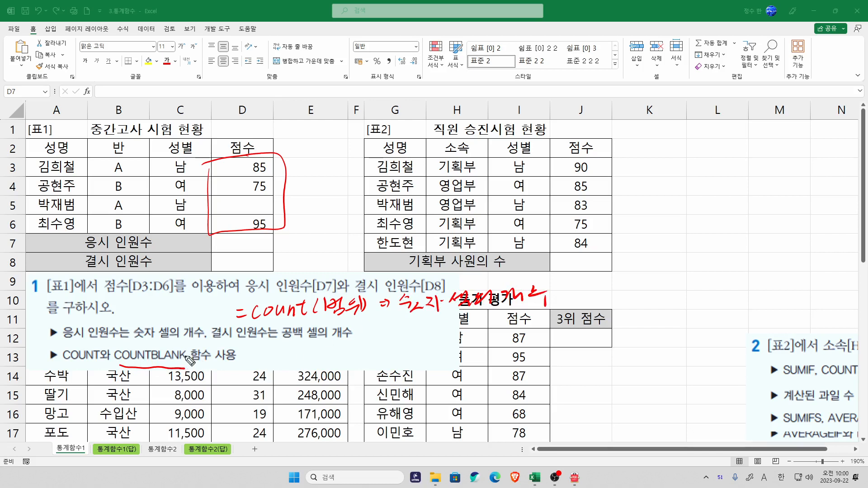
pyautogui.moveTo(169, 372)
pyautogui.mouseDown()
pyautogui.moveTo(185, 340)
pyautogui.moveTo(190, 371)
pyautogui.mouseUp()
pyautogui.moveTo(206, 364)
pyautogui.mouseDown()
pyautogui.moveTo(224, 372)
pyautogui.moveTo(249, 365)
pyautogui.moveTo(255, 377)
pyautogui.mouseUp()
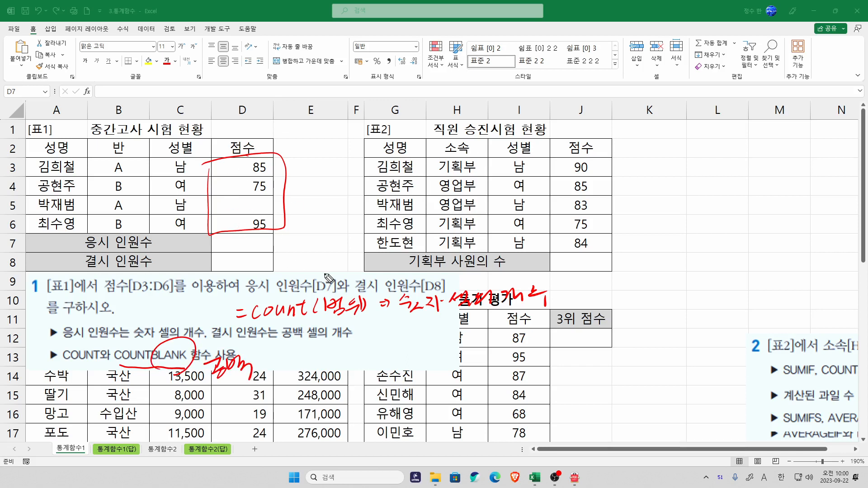
pyautogui.press('e')
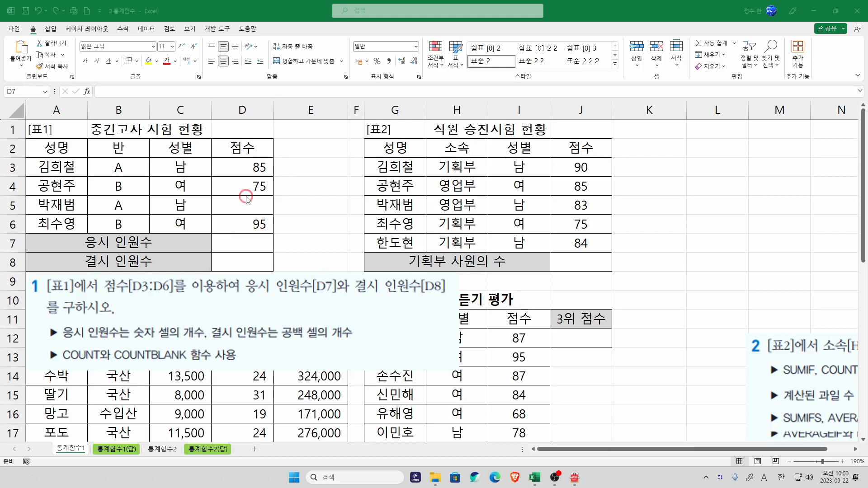
# Start a formula with the COUNT function in cell D7 for the 응시 인원수
pyautogui.click(245, 238)
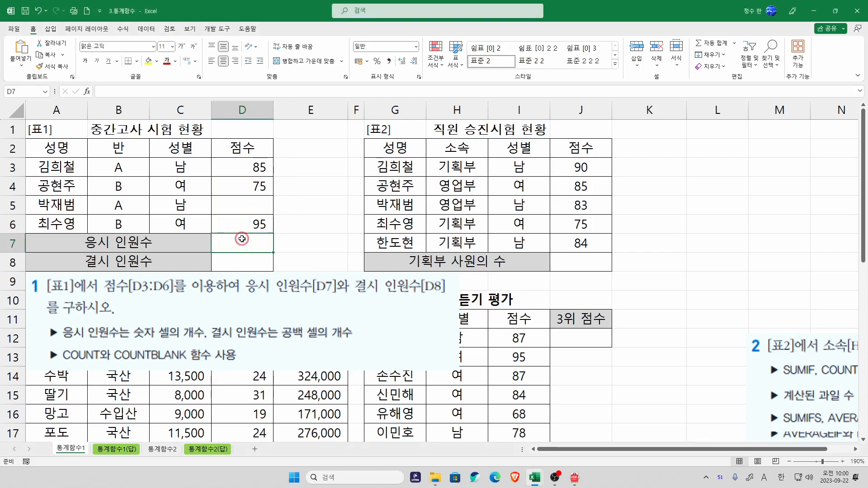
pyautogui.write('=C')
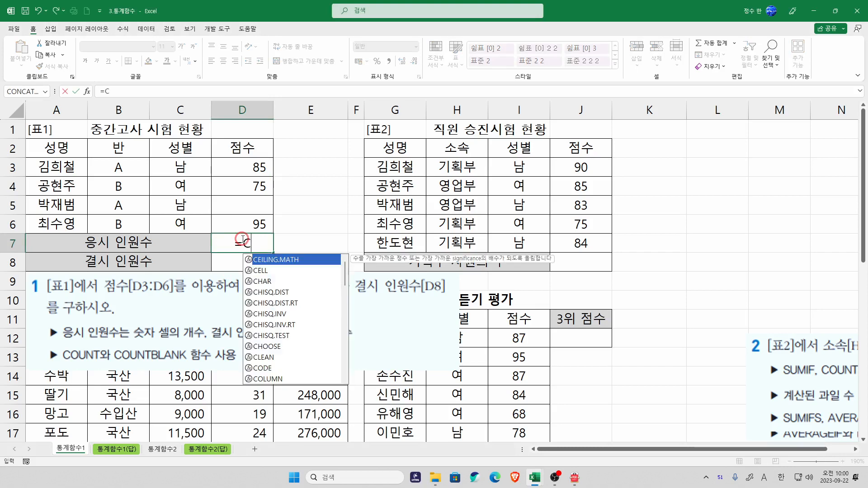
pyautogui.write('O')
pyautogui.press('Down')
pyautogui.press('Down')
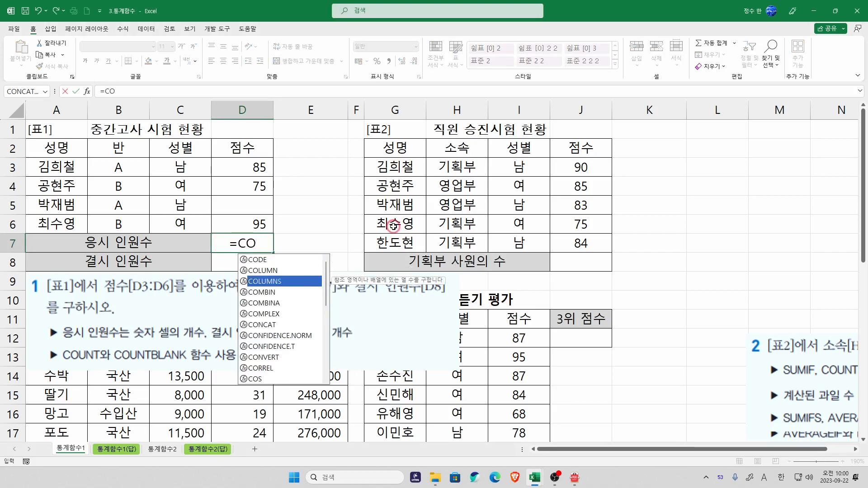
pyautogui.write('N')
pyautogui.press('Down')
pyautogui.press('Down')
pyautogui.press('Down')
pyautogui.press('Up')
pyautogui.press('Up')
pyautogui.press('BackSpace')
pyautogui.write('U')
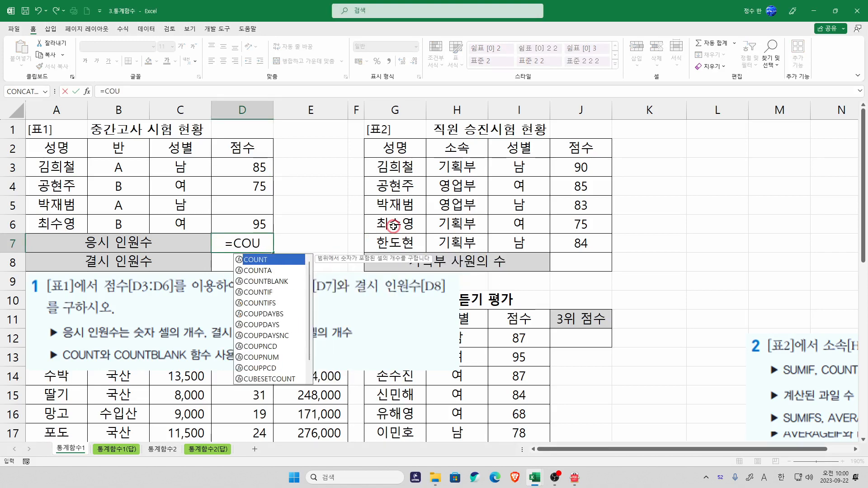
pyautogui.press('Down')
pyautogui.press('Down')
pyautogui.press('Down')
pyautogui.press('Up')
pyautogui.press('Up')
pyautogui.press('Up')
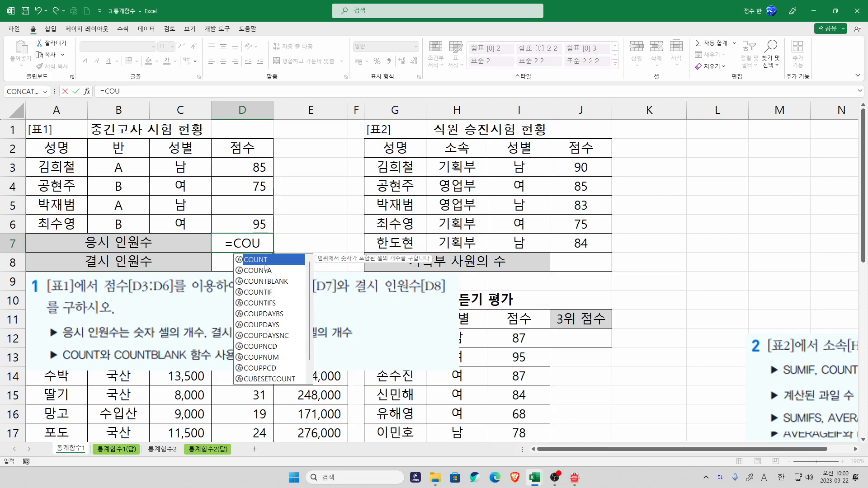
pyautogui.press('Tab')
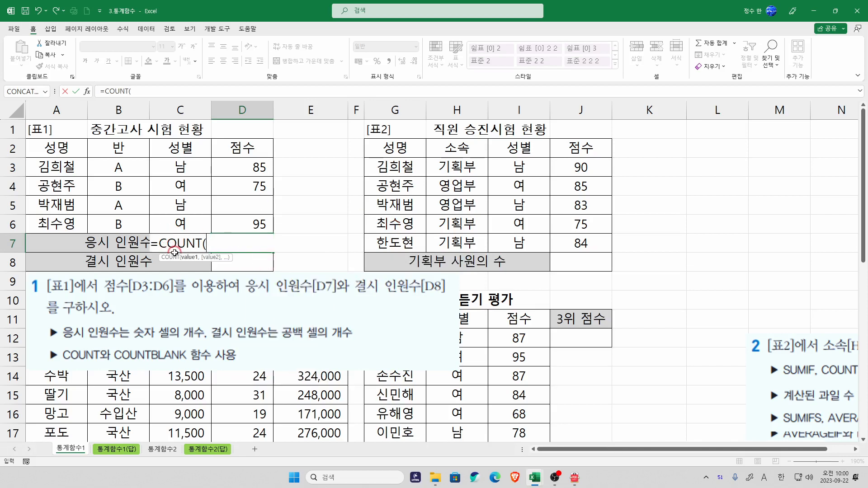
# Complete the COUNT formula in D7 with the score range D3:D6 and review the cells it refers to
pyautogui.click(253, 165)
pyautogui.moveTo(253, 167); pyautogui.dragTo(266, 221)
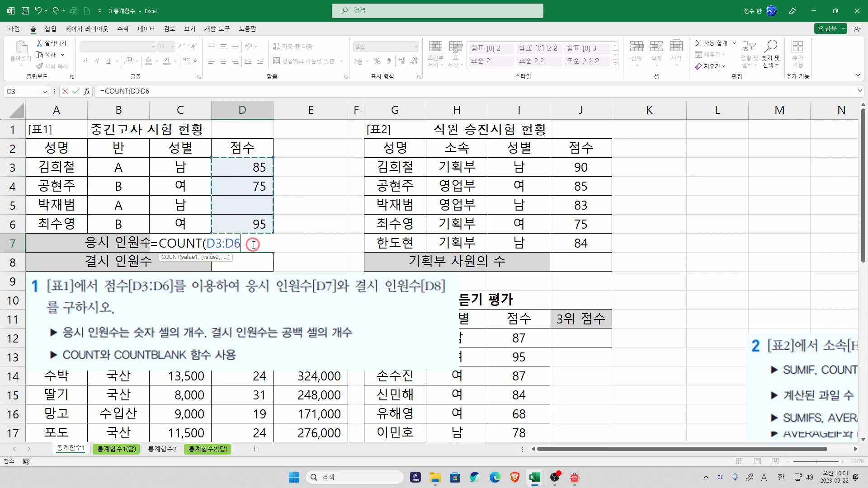
pyautogui.write(')')
pyautogui.press('Return')
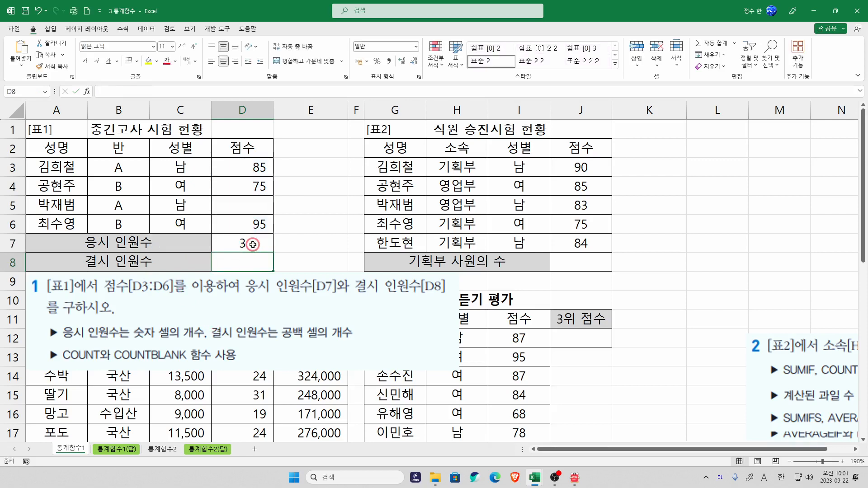
pyautogui.doubleClick(253, 244)
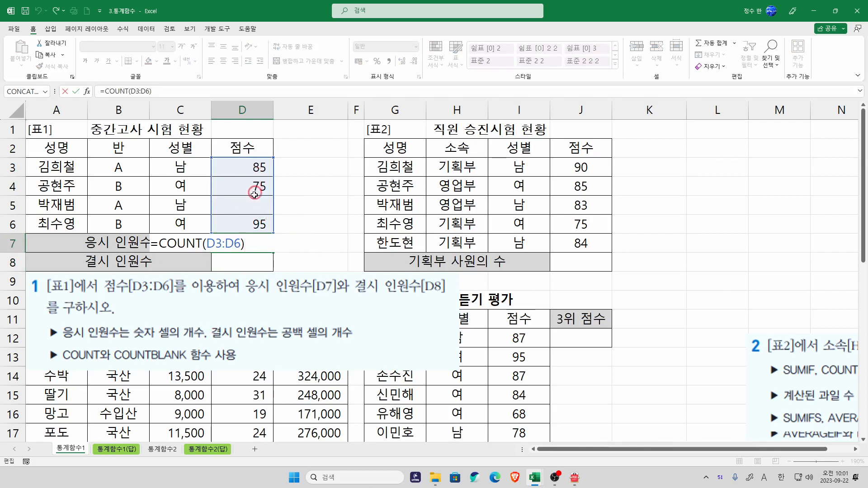
pyautogui.press('Escape')
# Enter =COUNTBLANK(D3:D6) in cell D8 for the 결시 인원수 and review the cells it refers to
pyautogui.click(262, 263)
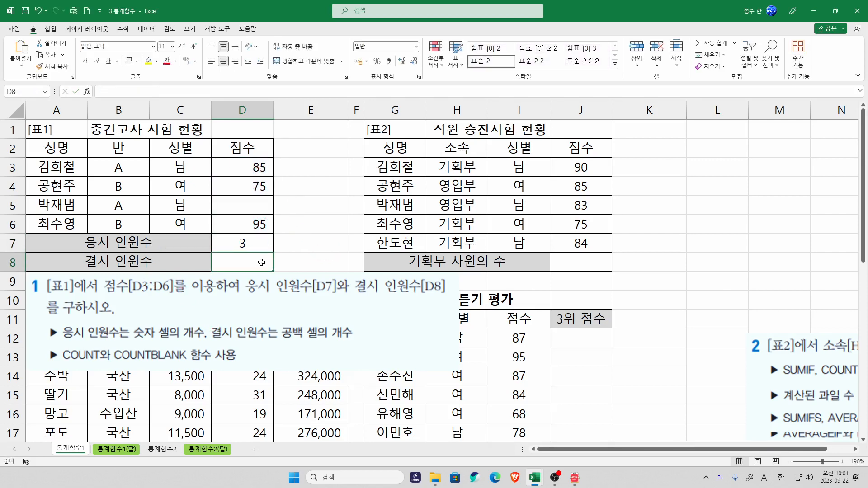
pyautogui.write('=COU')
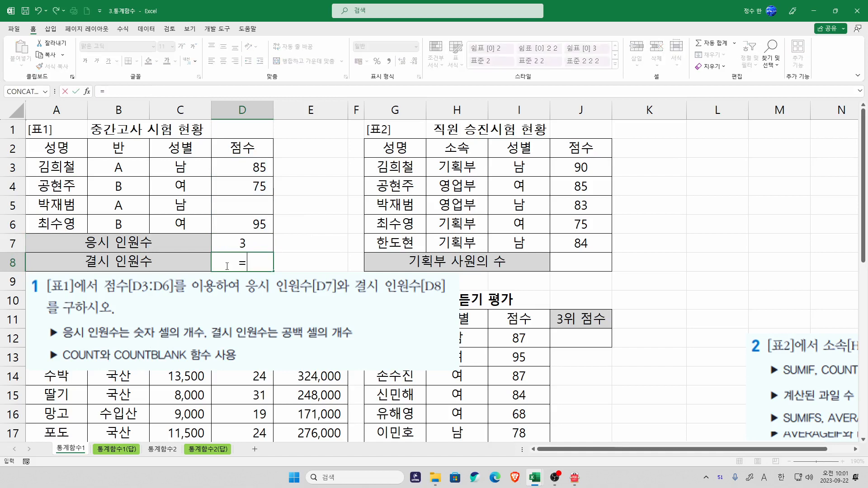
pyautogui.press('Down')
pyautogui.press('Down')
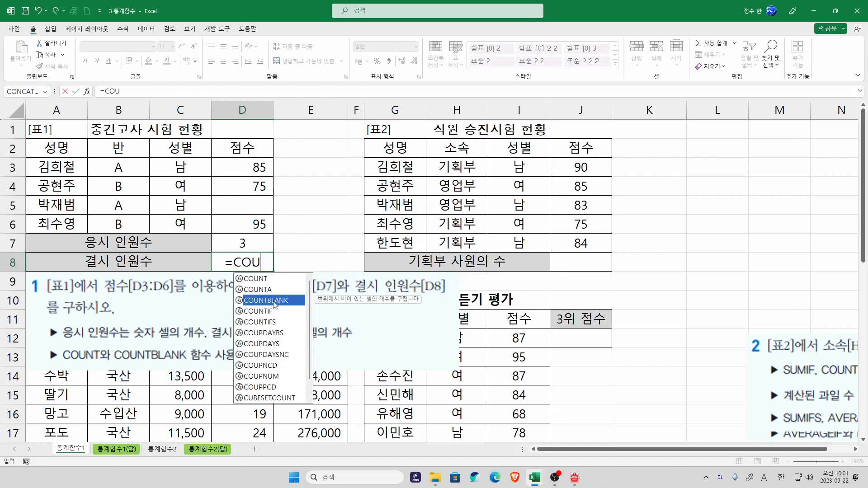
pyautogui.press('Tab')
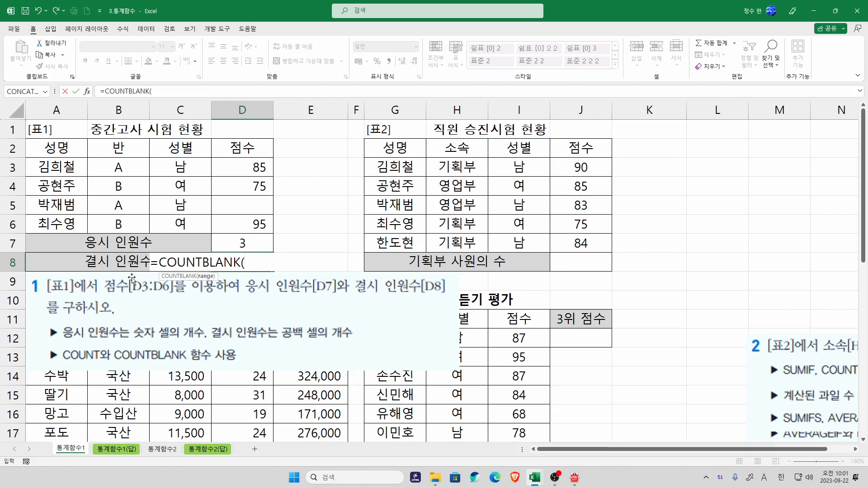
pyautogui.moveTo(256, 170); pyautogui.dragTo(249, 225)
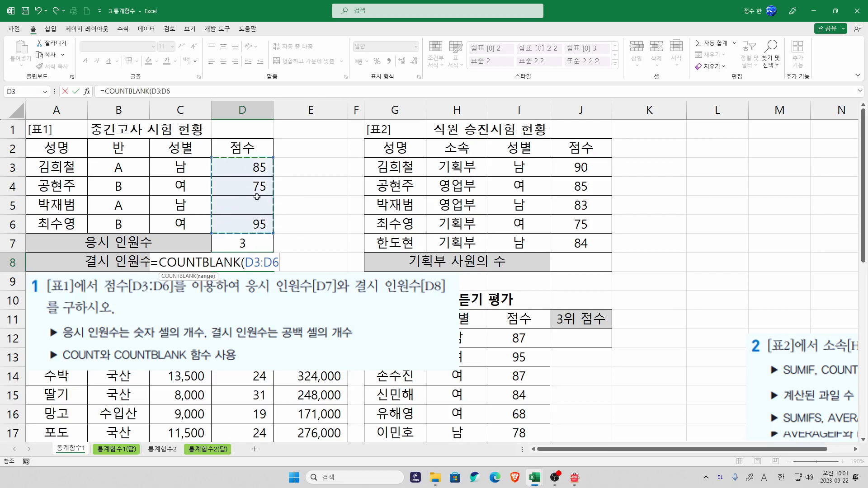
pyautogui.press('Return')
pyautogui.doubleClick(270, 267)
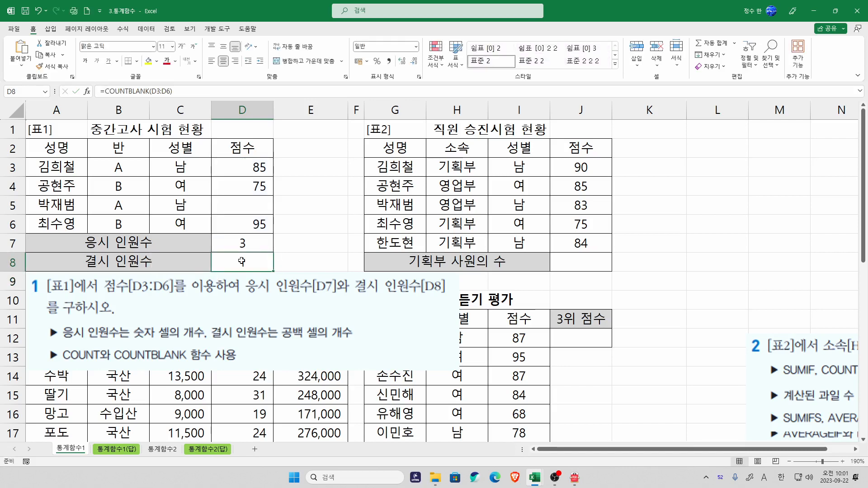
pyautogui.press('BackSpace')
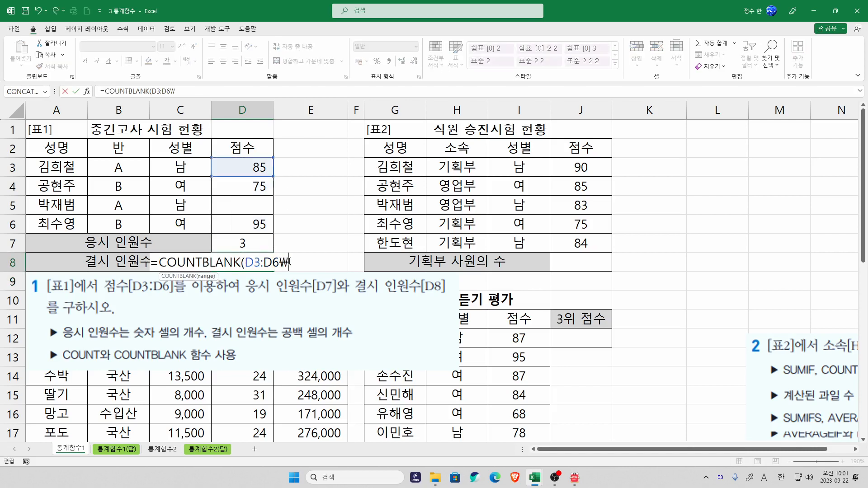
pyautogui.press('Return')
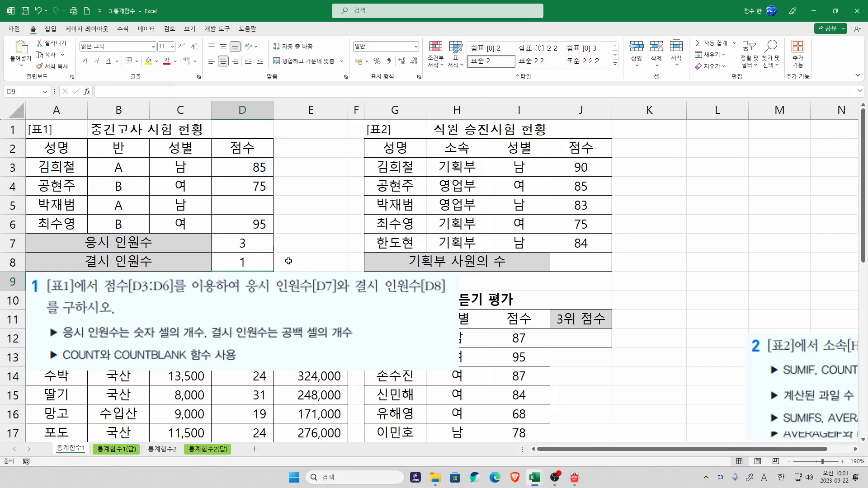
pyautogui.doubleClick(258, 257)
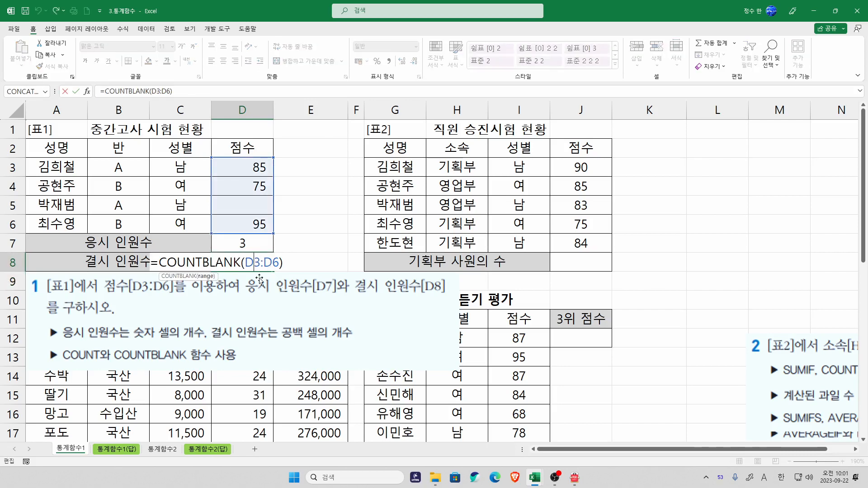
pyautogui.press('Escape')
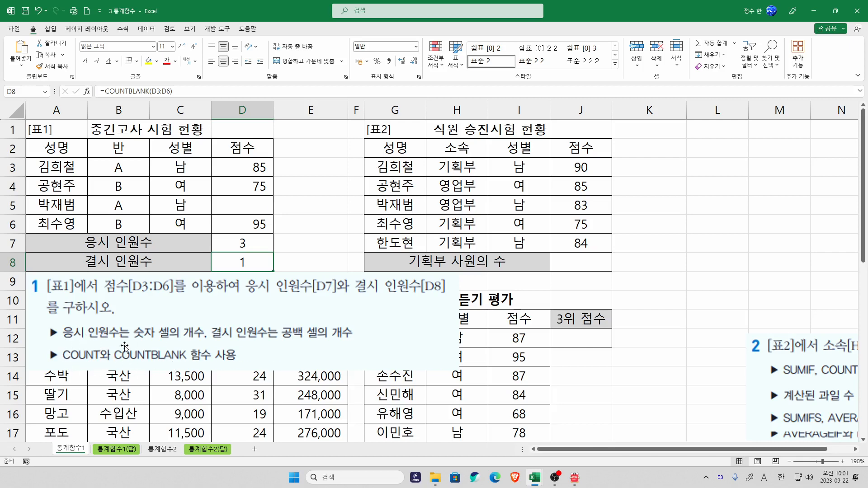
pyautogui.click(285, 263)
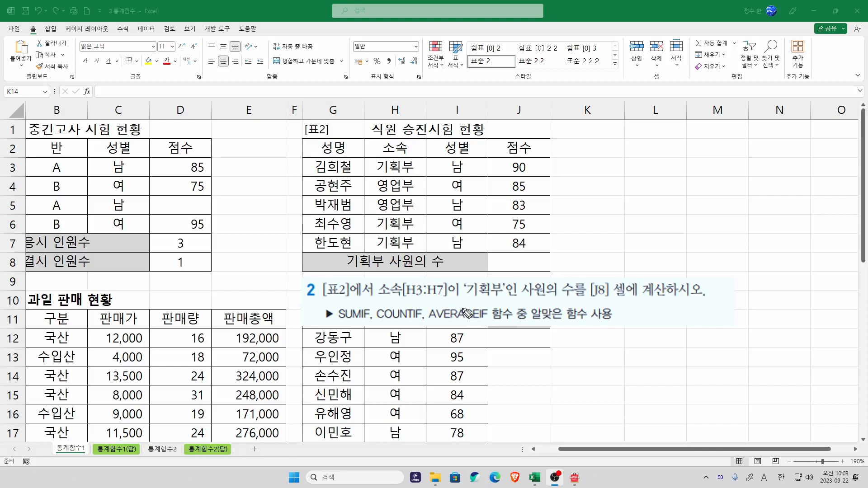
# Mark the range H3:H7, the condition 기획부, the employee count and the three candidate functions in question 2 in red
pyautogui.moveTo(379, 299)
pyautogui.mouseDown()
pyautogui.moveTo(591, 299)
pyautogui.moveTo(581, 274)
pyautogui.mouseUp()
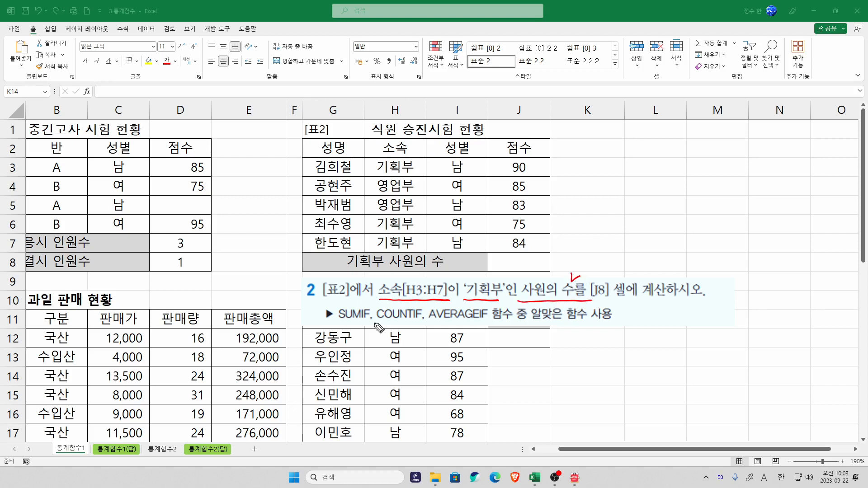
pyautogui.moveTo(352, 321); pyautogui.dragTo(353, 321)
pyautogui.moveTo(399, 321); pyautogui.dragTo(400, 321)
# Write the syntax note COUNTIF(범위,"조건") as plain text in cell K1
pyautogui.click(611, 189)
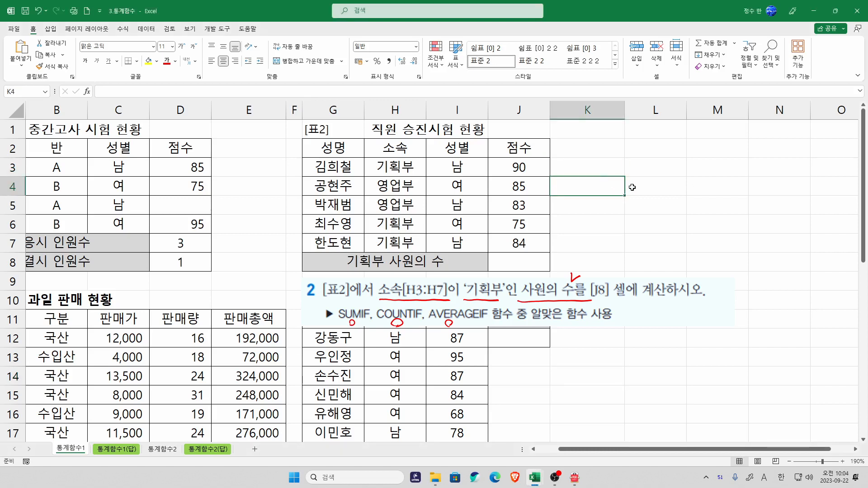
pyautogui.press('Up')
pyautogui.press('Up')
pyautogui.press('Up')
pyautogui.write('COUN')
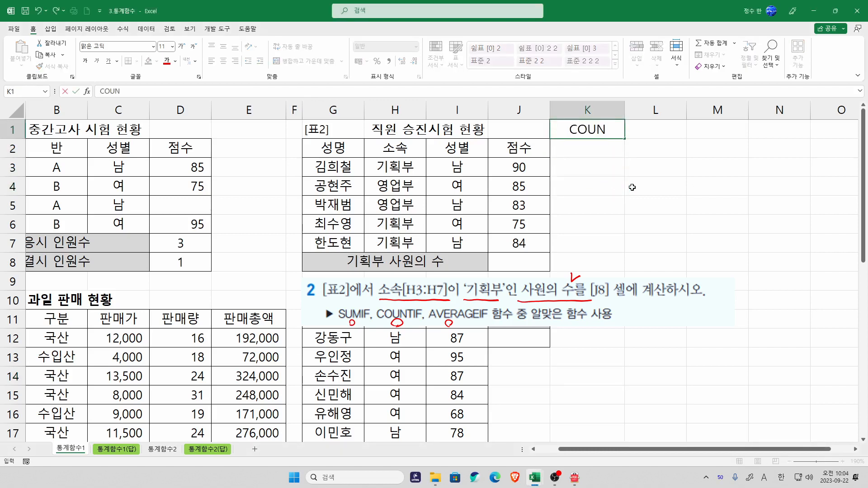
pyautogui.write('TIF( 버ㅁㅇ')
pyautogui.press('BackSpace')
pyautogui.press('BackSpace')
pyautogui.press('BackSpace')
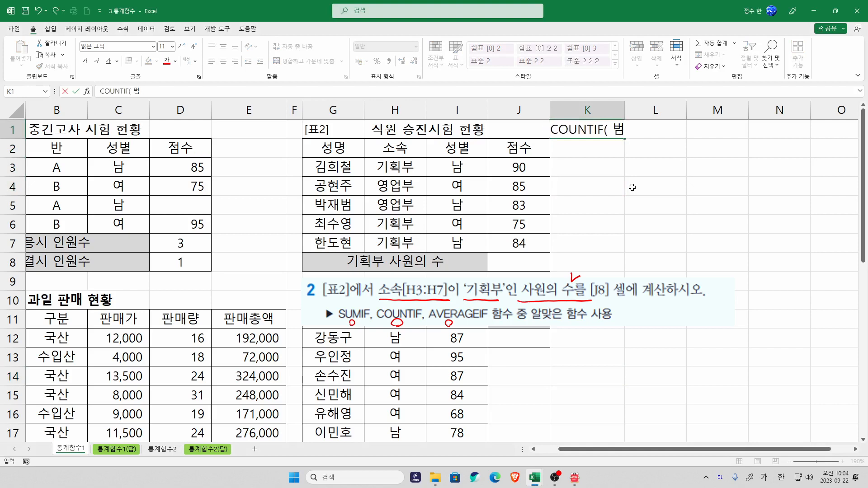
pyautogui.write('범위,')
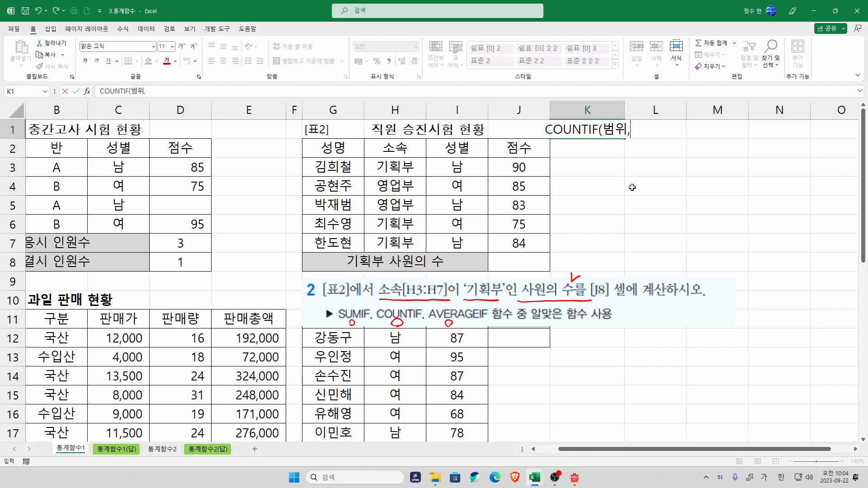
pyautogui.write('"조건")')
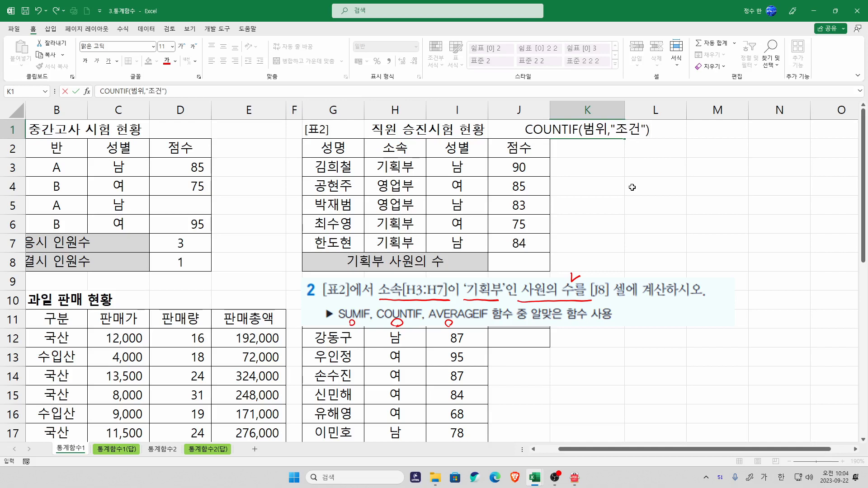
pyautogui.press('Return')
pyautogui.click(605, 134)
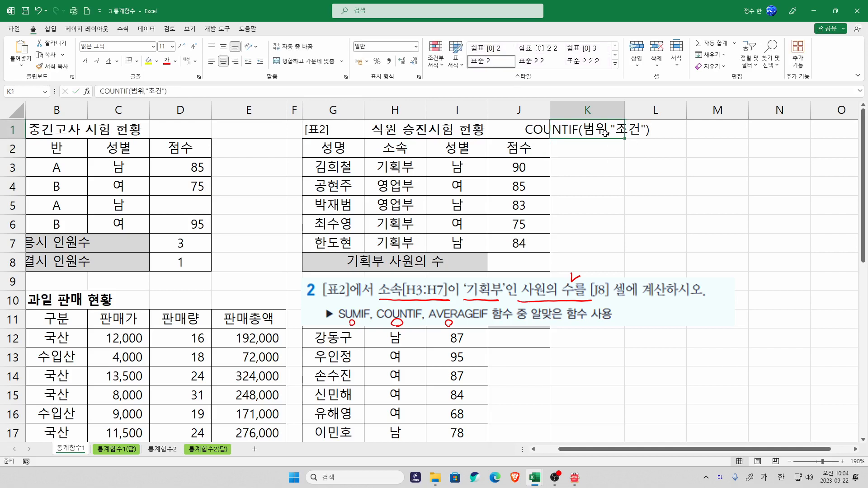
# Left-align the COUNTIF syntax note in cell K1 and make it bold
pyautogui.click(212, 60)
pyautogui.click(85, 61)
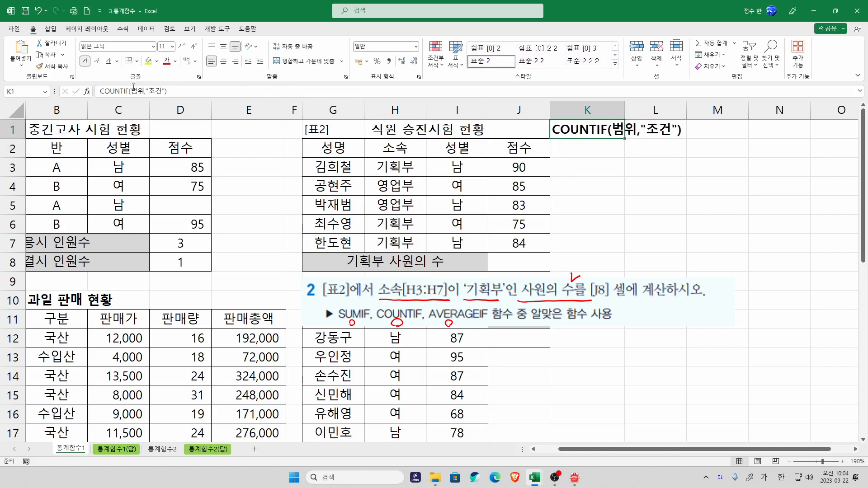
pyautogui.click(649, 174)
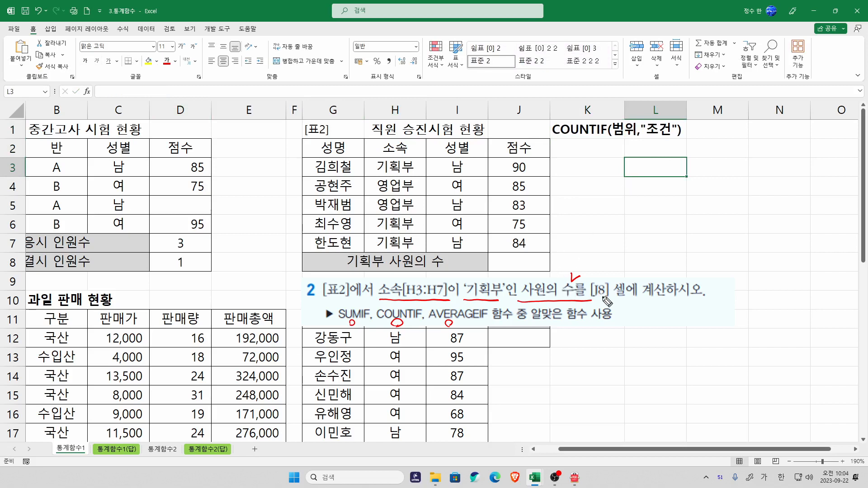
# In red, box the range H3:H7, put double quotes around 기획부, underline 범위 and 조건 in the K1 note and handwrite 기획부 below
pyautogui.moveTo(379, 283)
pyautogui.mouseDown()
pyautogui.moveTo(377, 297)
pyautogui.moveTo(449, 290)
pyautogui.moveTo(449, 300)
pyautogui.moveTo(469, 284)
pyautogui.moveTo(498, 283)
pyautogui.mouseUp()
pyautogui.moveTo(503, 273); pyautogui.dragTo(502, 281)
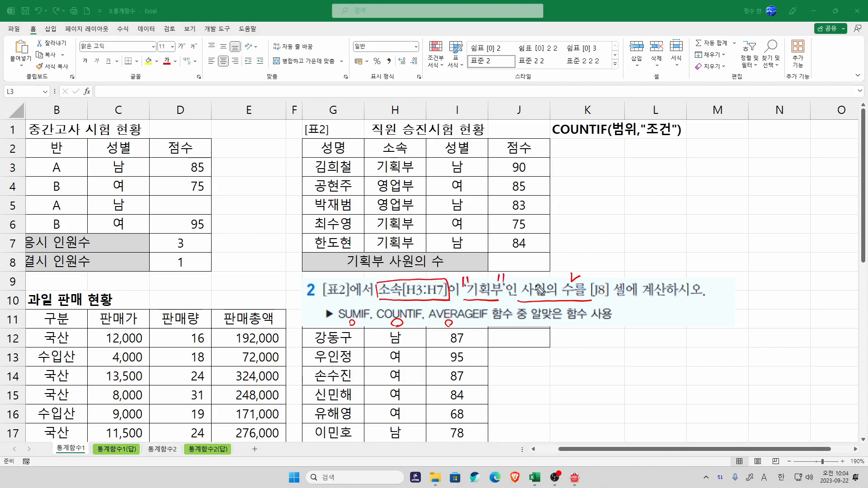
pyautogui.moveTo(609, 142)
pyautogui.mouseDown()
pyautogui.moveTo(673, 140)
pyautogui.moveTo(660, 164)
pyautogui.moveTo(672, 156)
pyautogui.moveTo(685, 166)
pyautogui.mouseUp()
pyautogui.click(659, 146)
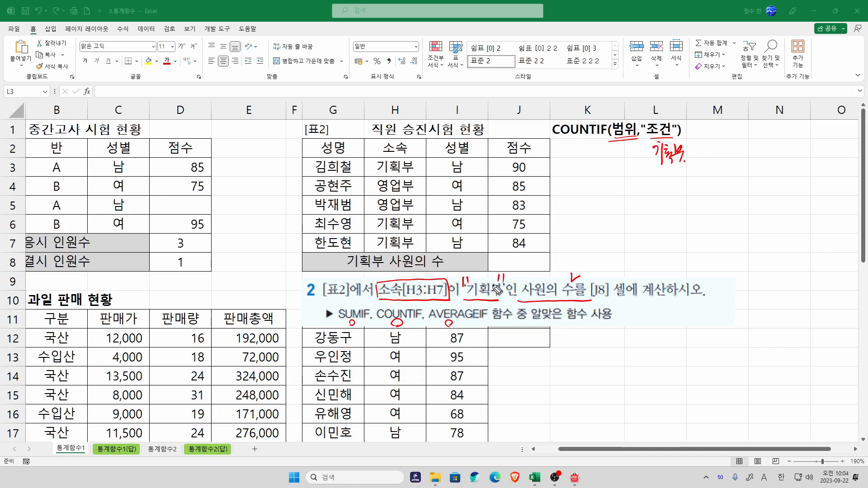
# Enter =COUNTIF(H3:H7,"기획부") in cell J8 to count the 기획부 employees
pyautogui.click(536, 268)
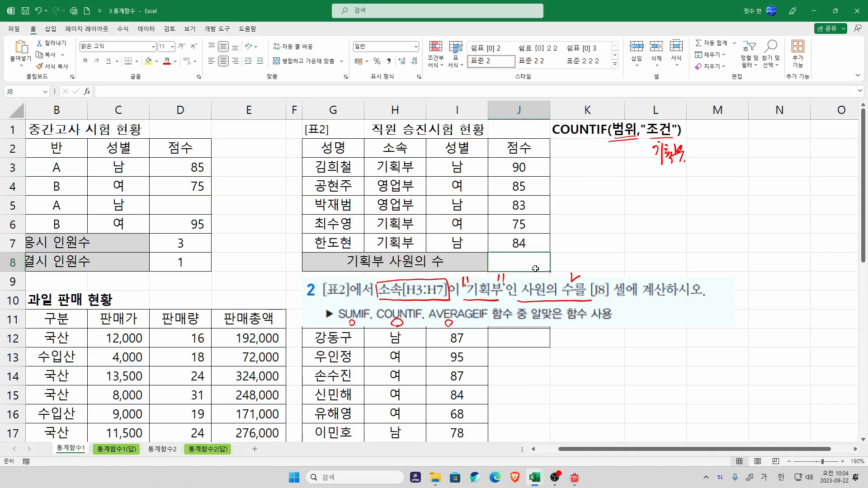
pyautogui.write('=')
pyautogui.press('BackSpace')
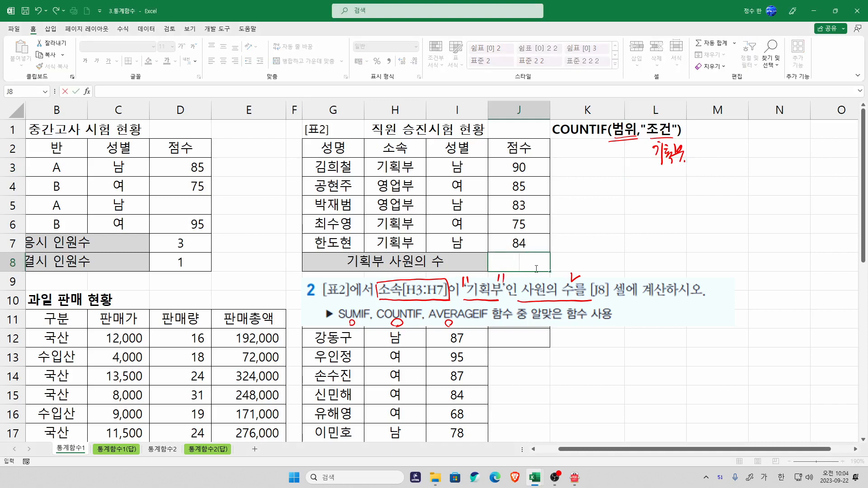
pyautogui.write('=COU')
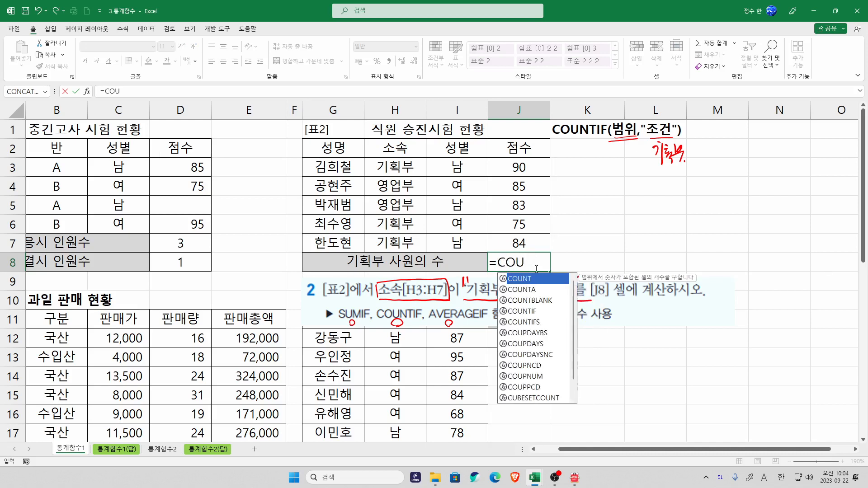
pyautogui.press('Tab')
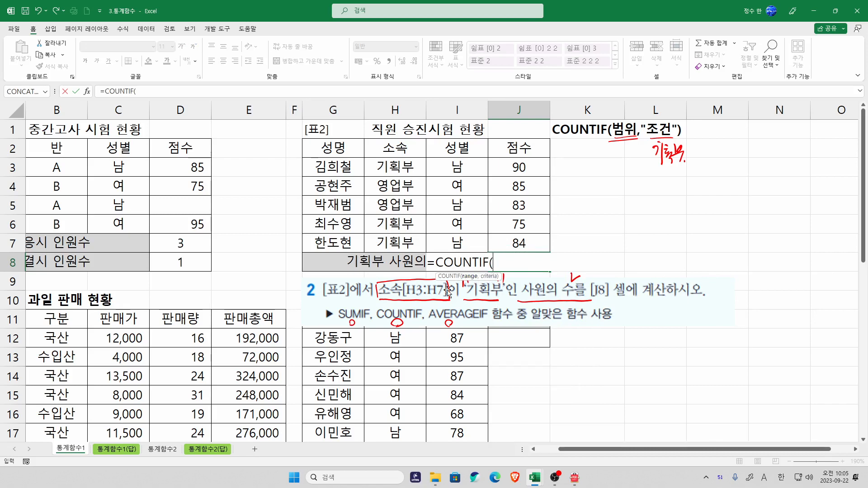
pyautogui.moveTo(402, 174); pyautogui.dragTo(404, 241)
pyautogui.write(',')
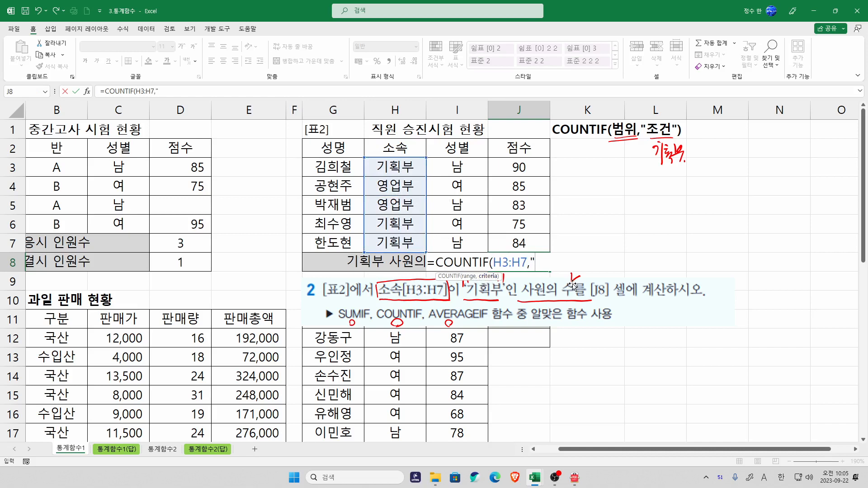
pyautogui.write('"R')
pyautogui.write('기획부"')
pyautogui.write(')')
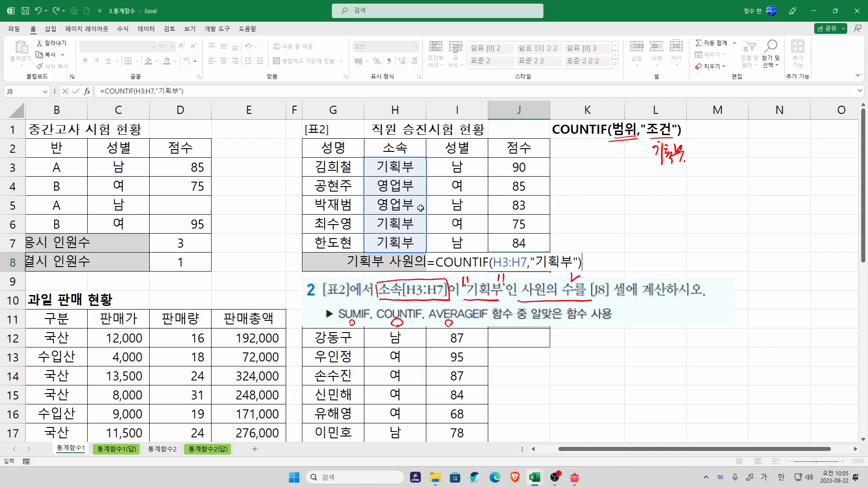
pyautogui.press('Return')
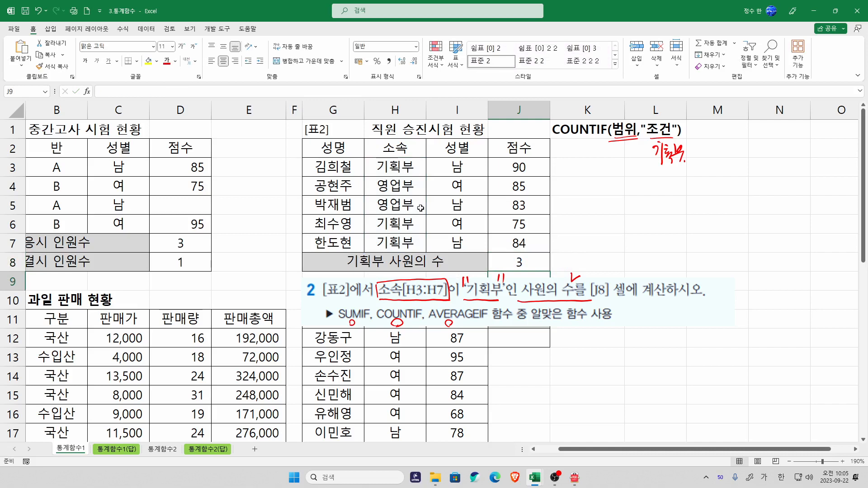
# Replace the formula in J8 with a COUNTIF over the gender range I3:I7 using the condition "남"
pyautogui.click(530, 264)
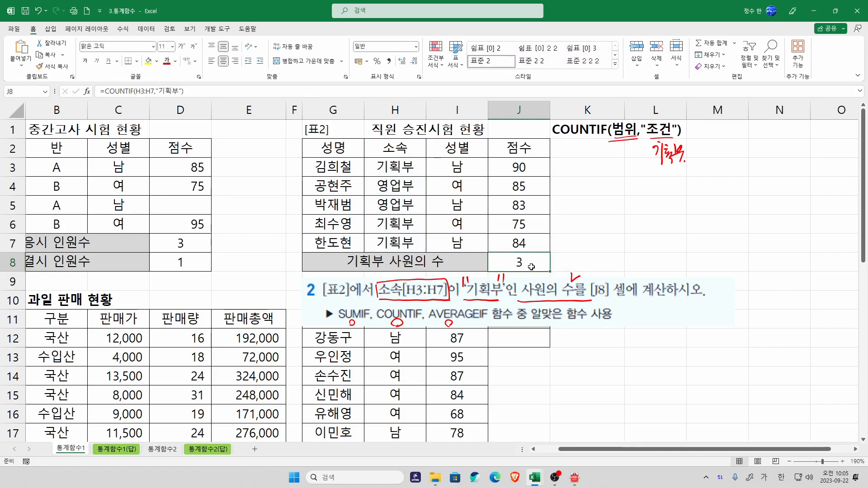
pyautogui.write('= C')
pyautogui.press('BackSpace')
pyautogui.press('BackSpace')
pyautogui.press('Hangul')
pyautogui.write('채ㅕㅜ')
pyautogui.press('BackSpace')
pyautogui.press('BackSpace')
pyautogui.press('BackSpace')
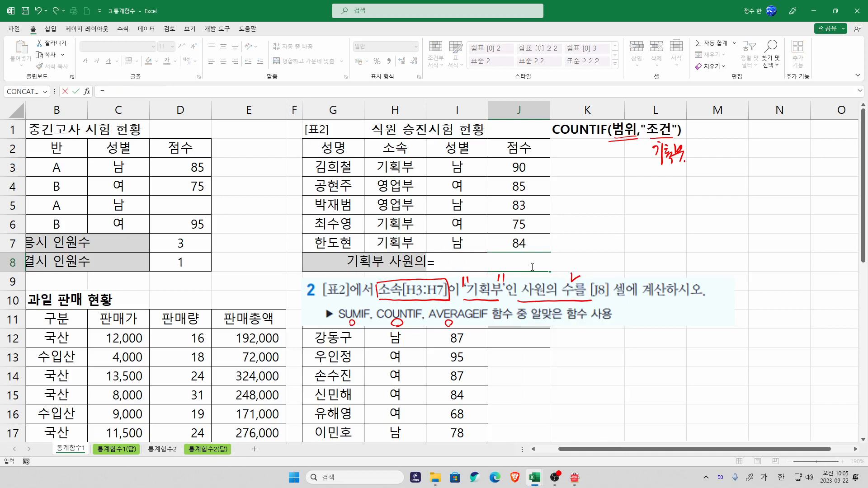
pyautogui.press('Hangul')
pyautogui.write('COU')
pyautogui.press('Down')
pyautogui.press('Down')
pyautogui.press('Down')
pyautogui.press('Tab')
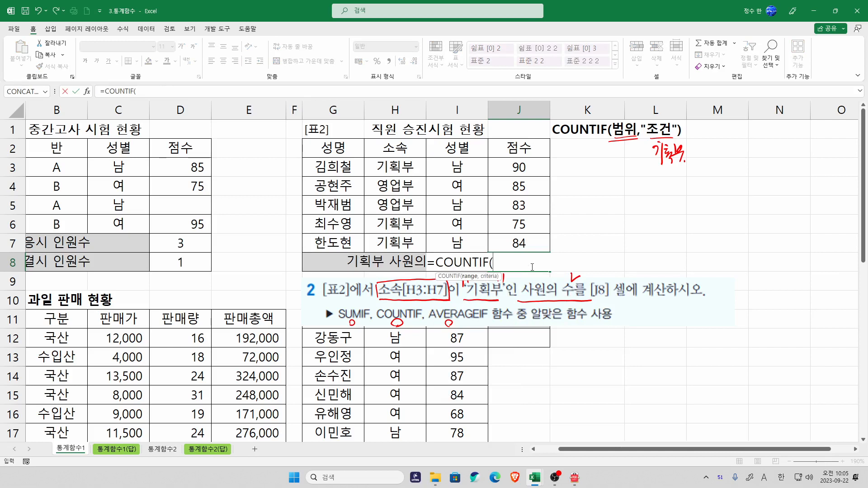
pyautogui.moveTo(472, 163); pyautogui.dragTo(457, 245)
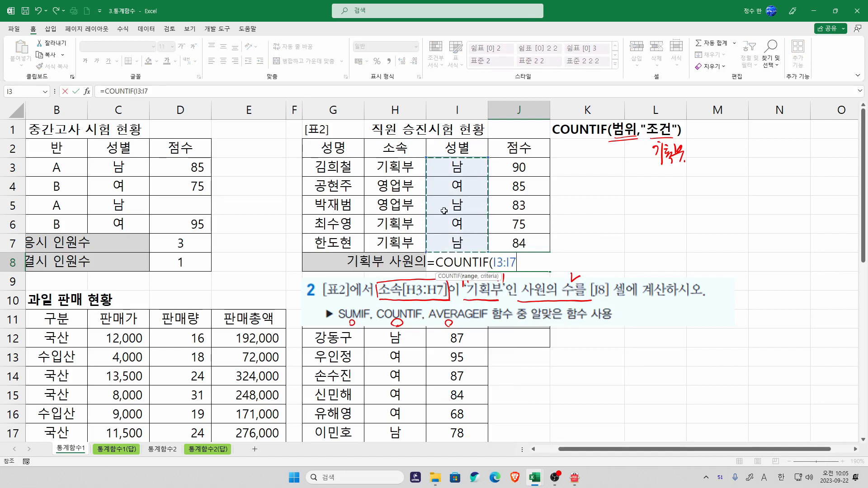
pyautogui.write(',"')
pyautogui.press('Hangul')
pyautogui.write('남"')
pyautogui.press('Return')
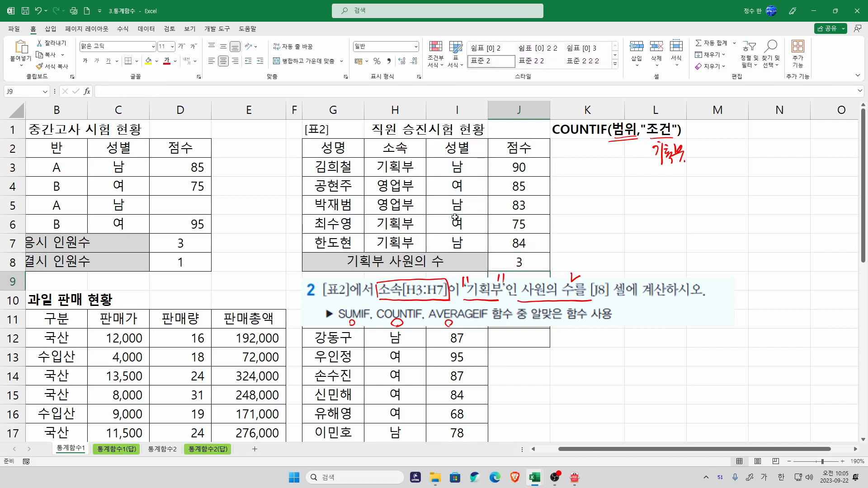
# Replace the formula in J8 with =COUNTIF(J3:J7,">=80") to count the scores of 80 or more
pyautogui.press('Up')
pyautogui.write('=')
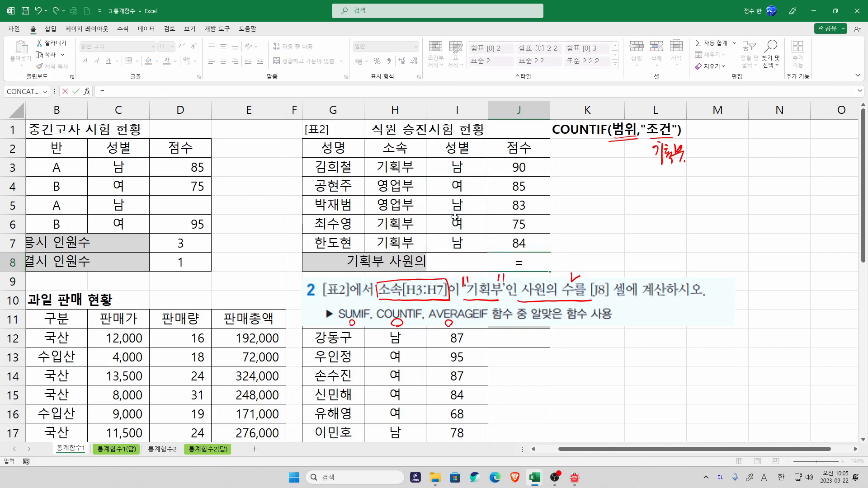
pyautogui.write('COUNT')
pyautogui.press('Down')
pyautogui.press('Down')
pyautogui.press('Down')
pyautogui.press('Tab')
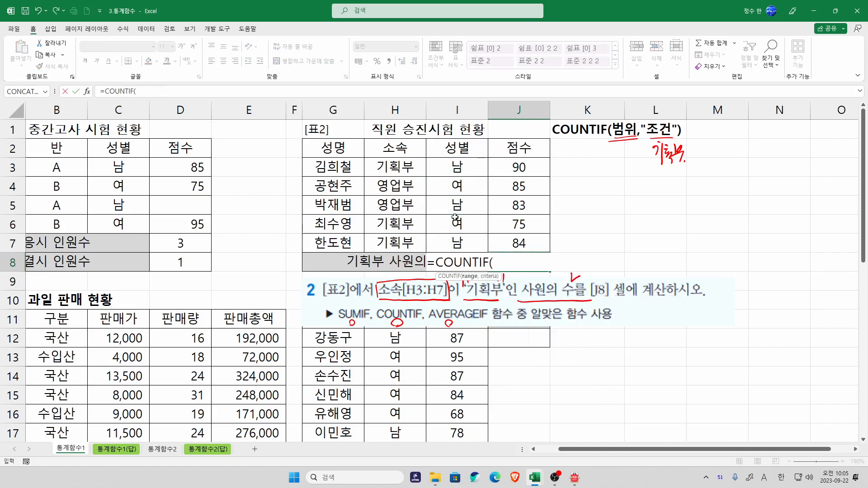
pyautogui.moveTo(511, 167); pyautogui.dragTo(508, 242)
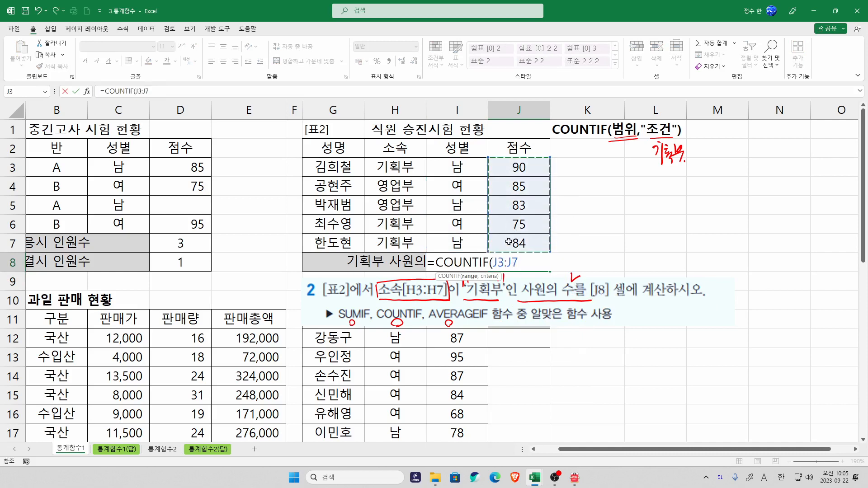
pyautogui.write(',')
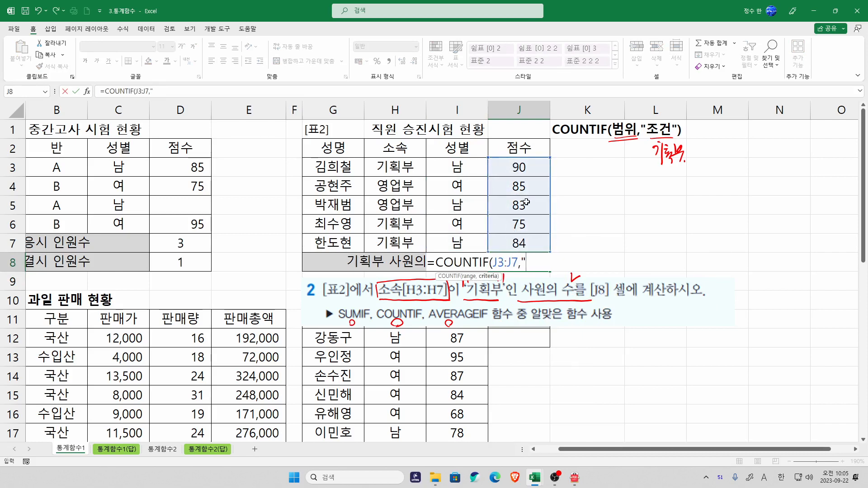
pyautogui.write('">=80")')
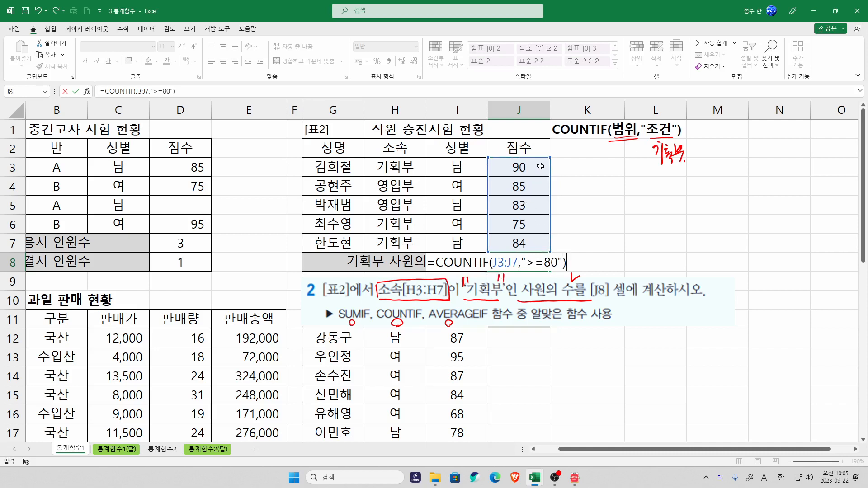
pyautogui.press('Return')
# Enter =COUNTIF(H3:H7,"기획부") in J8 again in place of the score-based count
pyautogui.click(530, 266)
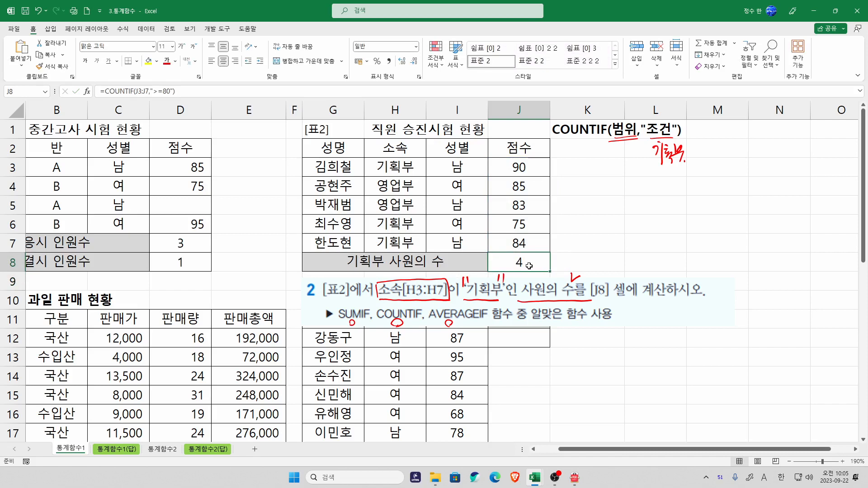
pyautogui.write('=C')
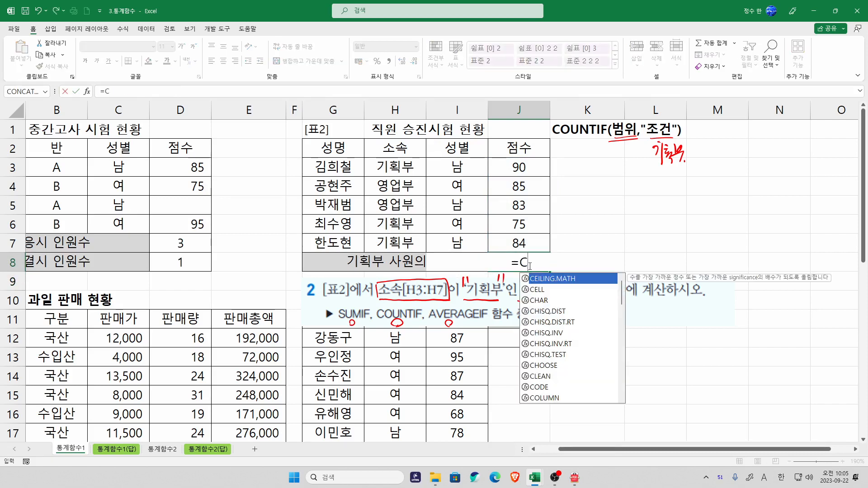
pyautogui.write('OUNTIF')
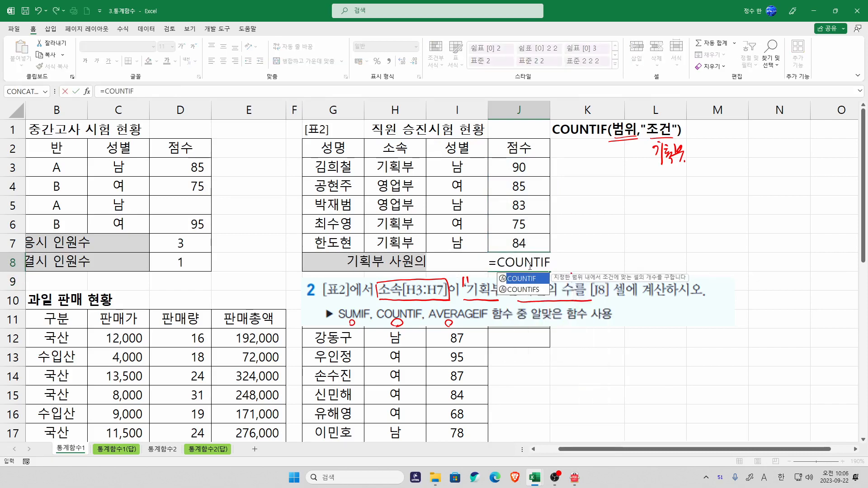
pyautogui.write('(')
pyautogui.moveTo(396, 168); pyautogui.dragTo(407, 241)
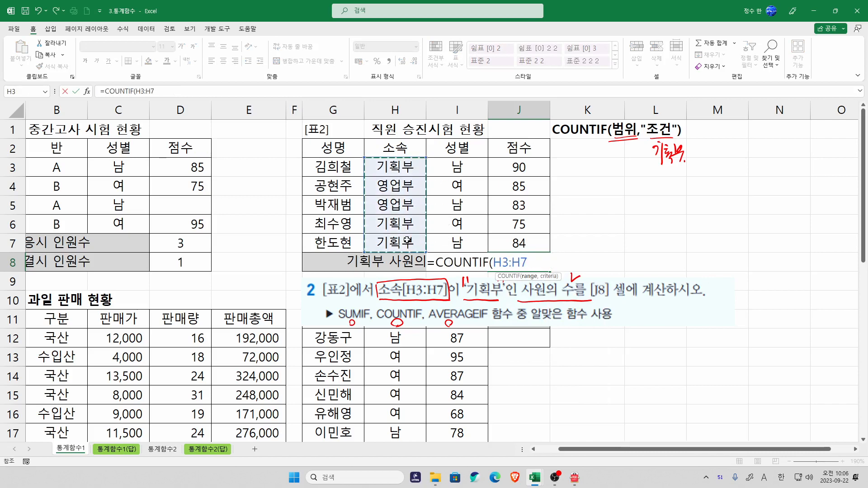
pyautogui.write(',"R')
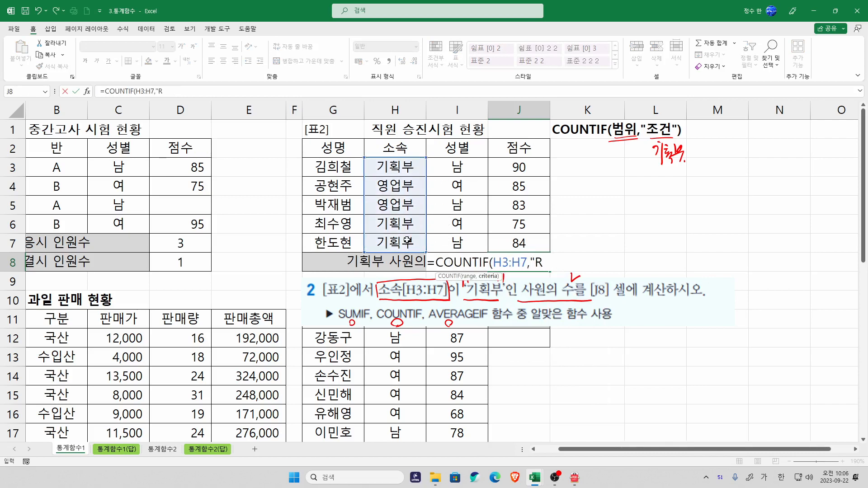
pyautogui.write('KL기획부")')
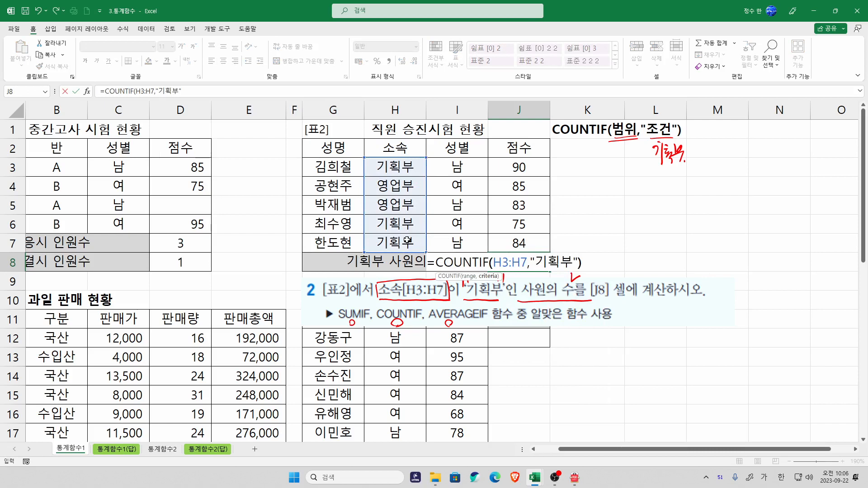
pyautogui.press('Return')
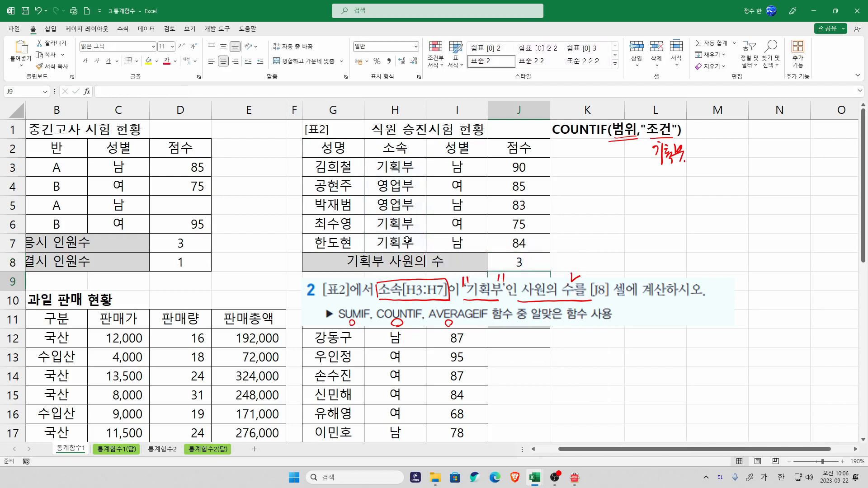
# Replace the typed condition "기획부" in J8's COUNTIF formula with a reference to cell H3
pyautogui.doubleClick(528, 264)
pyautogui.moveTo(536, 262); pyautogui.dragTo(586, 261)
pyautogui.press('Delete')
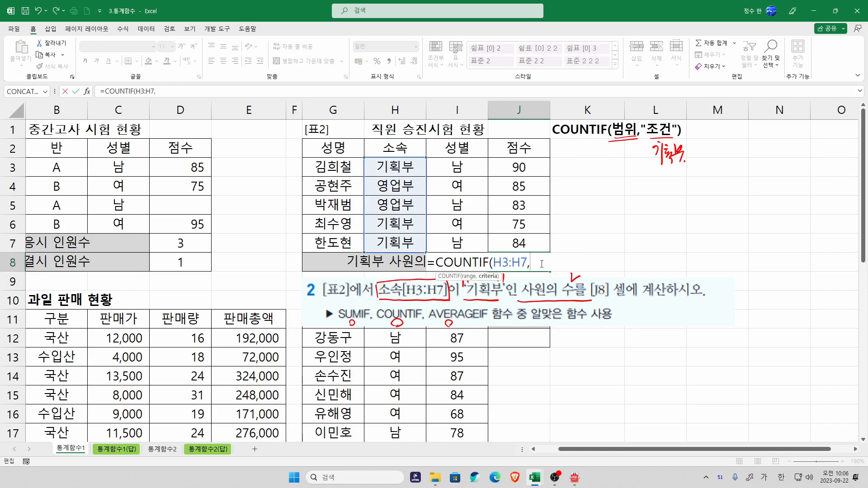
pyautogui.click(408, 168)
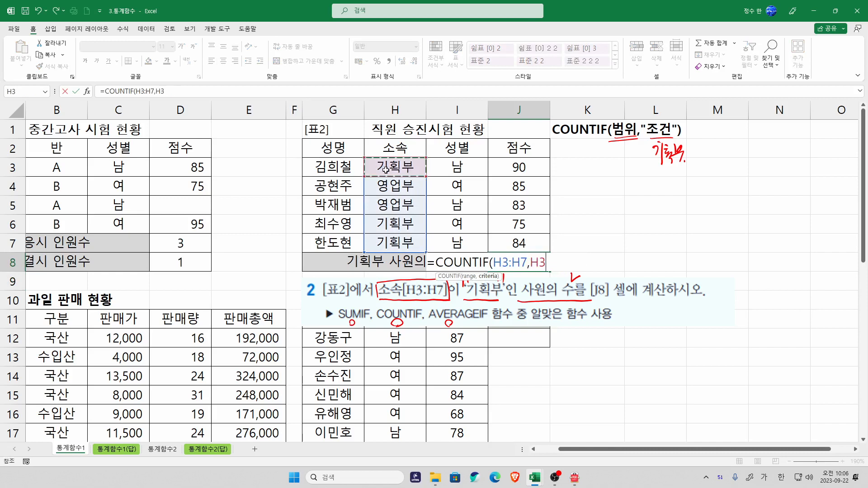
pyautogui.click(389, 225)
pyautogui.click(388, 243)
pyautogui.click(392, 166)
pyautogui.press('Return')
pyautogui.click(529, 263)
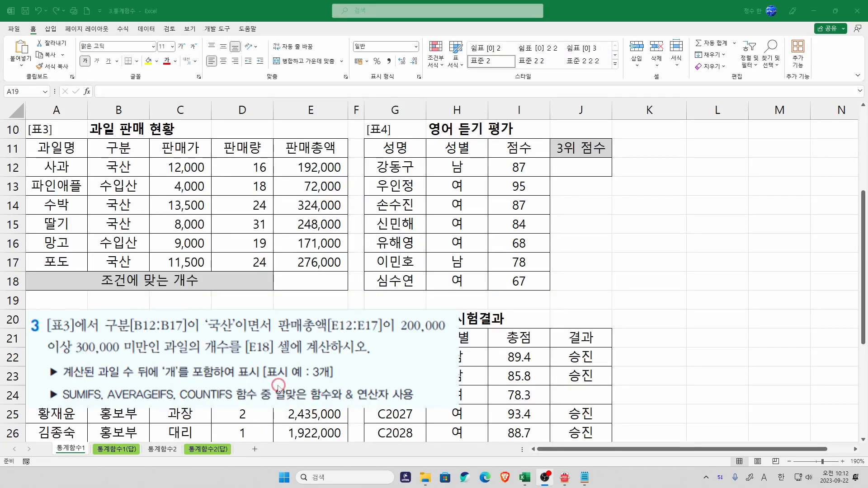
# Underline question 3's conditions in red: 구분 B12:B17 being 국산, and 판매총액 E12:E17 from 200,000 to under 300,000
pyautogui.click(82, 136)
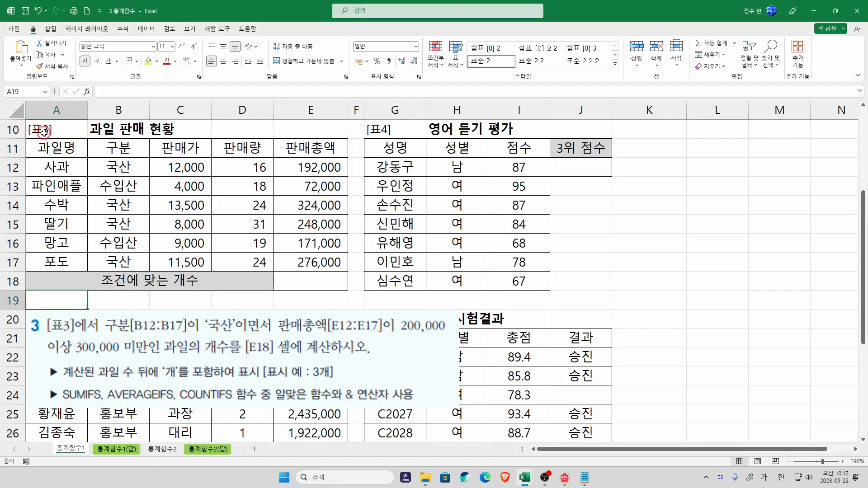
pyautogui.click(110, 131)
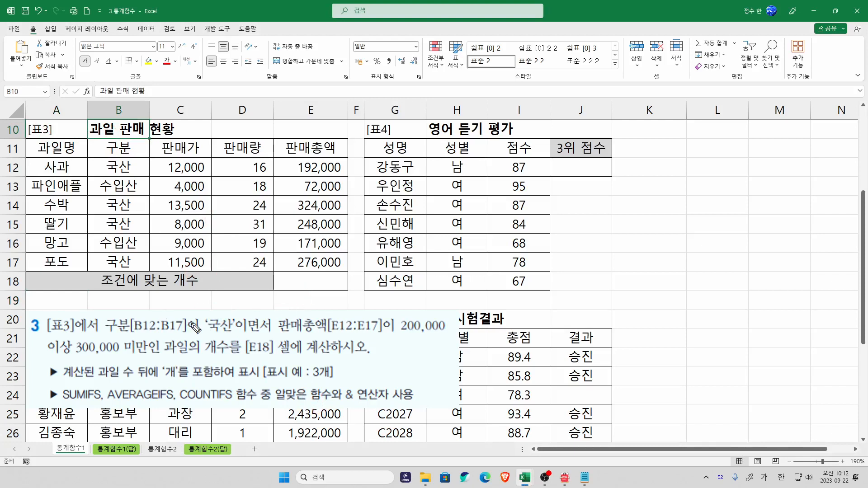
pyautogui.moveTo(116, 335); pyautogui.dragTo(227, 340)
pyautogui.moveTo(279, 336); pyautogui.dragTo(442, 333)
pyautogui.moveTo(52, 359); pyautogui.dragTo(153, 362)
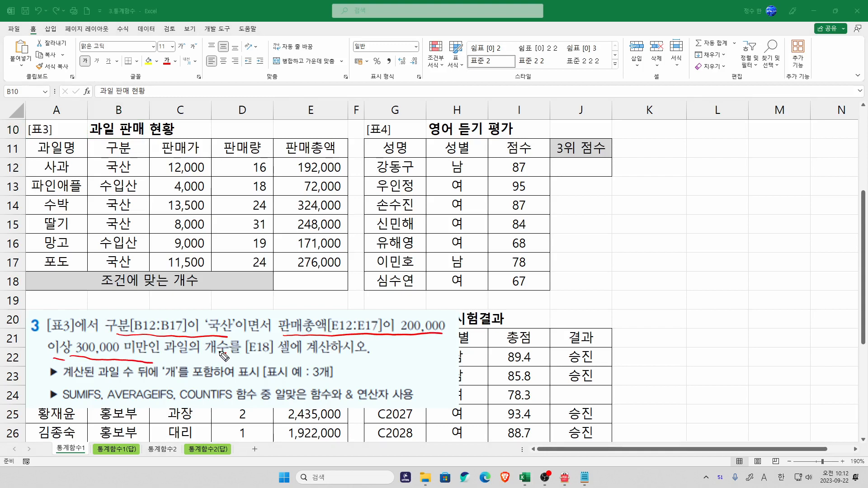
# Mark 개수 in question 3 in red, cross out SUMIFS and AVERAGEIFS, underline COUNTIFS and circle its IFS ending
pyautogui.moveTo(220, 351); pyautogui.dragTo(227, 349)
pyautogui.moveTo(97, 389); pyautogui.dragTo(90, 401)
pyautogui.moveTo(151, 389)
pyautogui.mouseDown()
pyautogui.moveTo(143, 400)
pyautogui.moveTo(235, 405)
pyautogui.moveTo(218, 394)
pyautogui.moveTo(233, 408)
pyautogui.mouseUp()
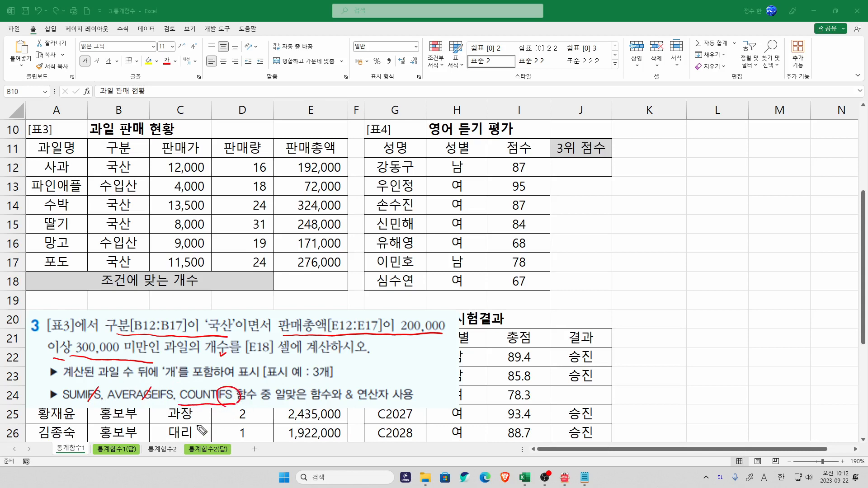
# Number question 3's three conditions 1, 2 and 3 in red, then clear the ink from the screen
pyautogui.moveTo(185, 309); pyautogui.dragTo(181, 319)
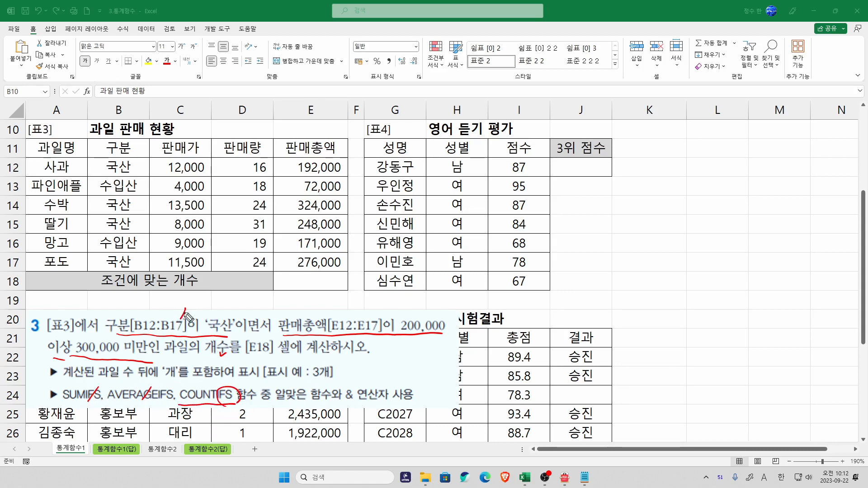
pyautogui.moveTo(403, 307); pyautogui.dragTo(415, 312)
pyautogui.moveTo(94, 335); pyautogui.dragTo(90, 342)
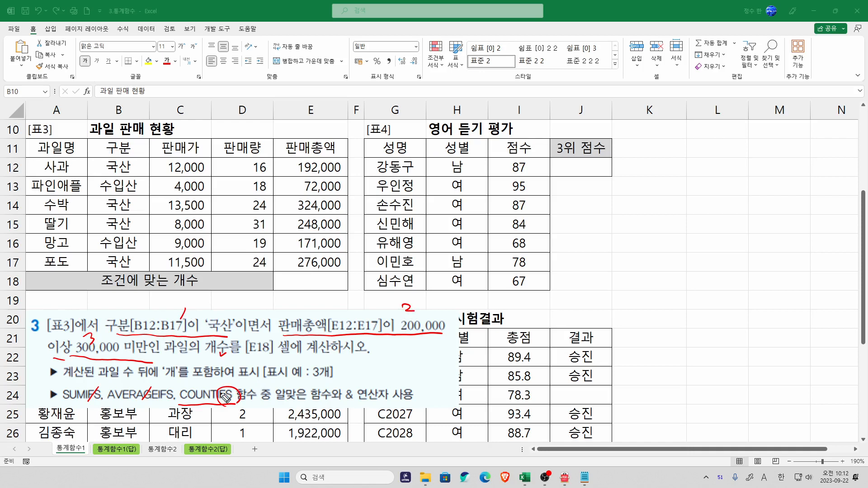
pyautogui.press('Escape')
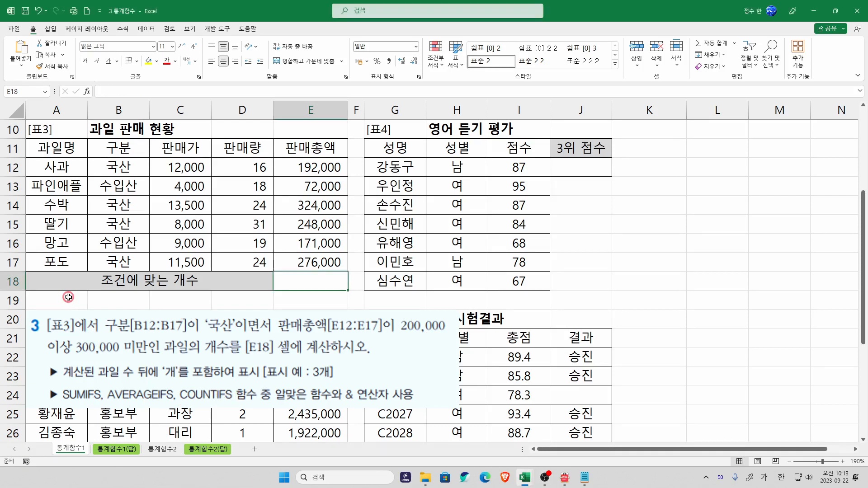
# Write the syntax note COUNTIFS(범위,"조건",범위,"조건",....) in cell A19
pyautogui.click(69, 301)
pyautogui.press('BackSpace')
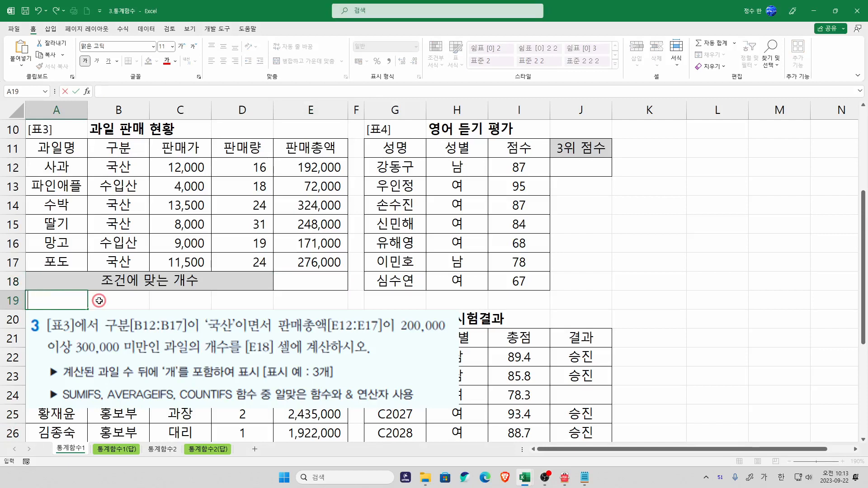
pyautogui.write('COUNTIFS(범위,"조건",범위,"조건",....)')
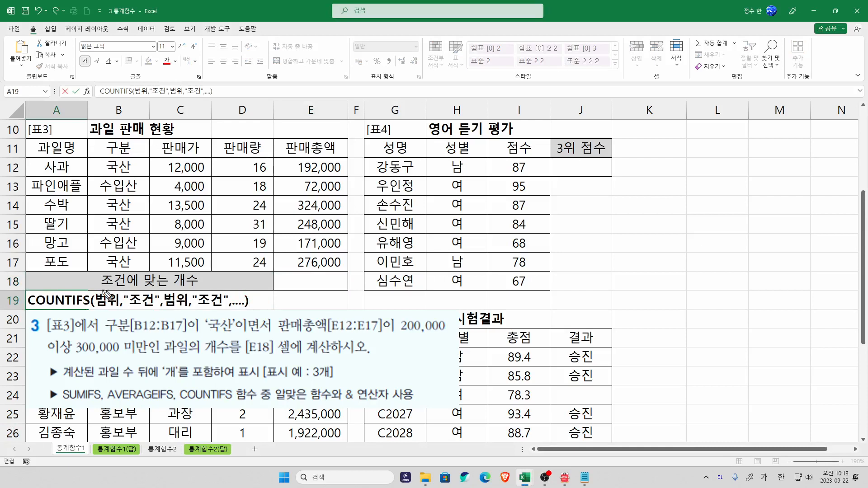
# Draw red marks and arrows linking 구분[B12:B17], 국산 and 판매총액[E12:E17] to the COUNTIFS syntax arguments
pyautogui.moveTo(88, 289); pyautogui.dragTo(97, 285)
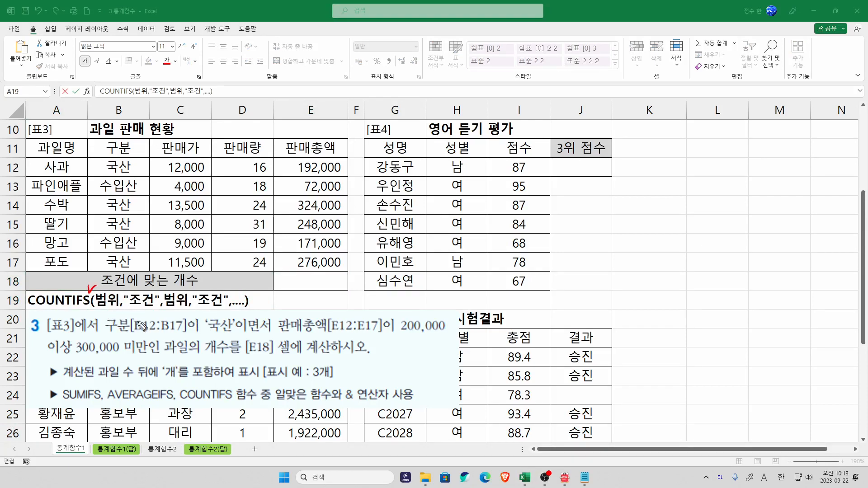
pyautogui.moveTo(108, 334); pyautogui.dragTo(128, 335)
pyautogui.moveTo(96, 309)
pyautogui.mouseDown()
pyautogui.moveTo(130, 308)
pyautogui.moveTo(160, 337)
pyautogui.moveTo(176, 337)
pyautogui.mouseUp()
pyautogui.moveTo(123, 333); pyautogui.dragTo(129, 315)
pyautogui.moveTo(210, 335); pyautogui.dragTo(227, 334)
pyautogui.moveTo(225, 332)
pyautogui.mouseDown()
pyautogui.moveTo(214, 320)
pyautogui.moveTo(160, 318)
pyautogui.moveTo(147, 307)
pyautogui.mouseUp()
pyautogui.moveTo(144, 312); pyautogui.dragTo(154, 311)
pyautogui.moveTo(279, 335)
pyautogui.mouseDown()
pyautogui.moveTo(381, 331)
pyautogui.moveTo(195, 318)
pyautogui.moveTo(183, 308)
pyautogui.mouseUp()
pyautogui.moveTo(181, 312); pyautogui.dragTo(189, 309)
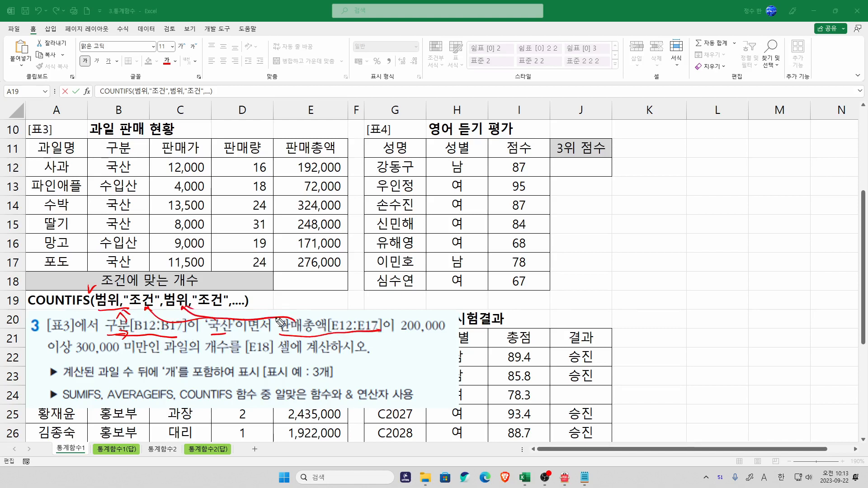
# Circle 200,000 in red with a >= sign, and write a < sign under 300,000 미만
pyautogui.moveTo(390, 305); pyautogui.dragTo(412, 312)
pyautogui.moveTo(402, 338)
pyautogui.mouseDown()
pyautogui.moveTo(395, 302)
pyautogui.moveTo(394, 337)
pyautogui.mouseUp()
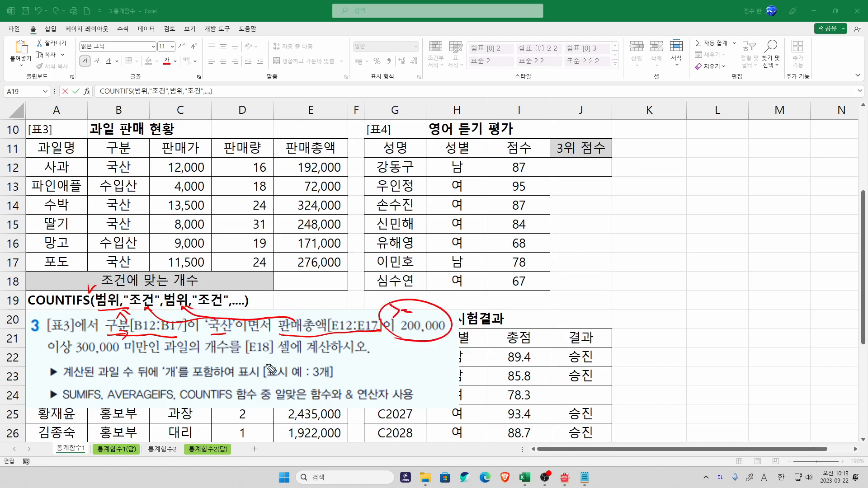
pyautogui.moveTo(85, 353)
pyautogui.mouseDown()
pyautogui.moveTo(87, 361)
pyautogui.moveTo(124, 356)
pyautogui.moveTo(126, 367)
pyautogui.mouseUp()
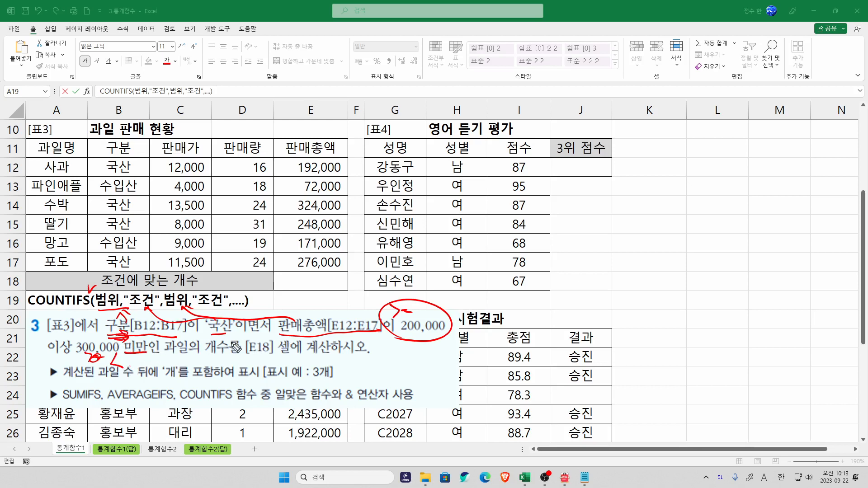
# Start a =COUNTIFS( formula in cell E18
pyautogui.click(327, 283)
pyautogui.write('= ㅊ')
pyautogui.press('BackSpace')
pyautogui.press('Hangul')
pyautogui.write('C')
pyautogui.press('BackSpace')
pyautogui.press('BackSpace')
pyautogui.write('COU')
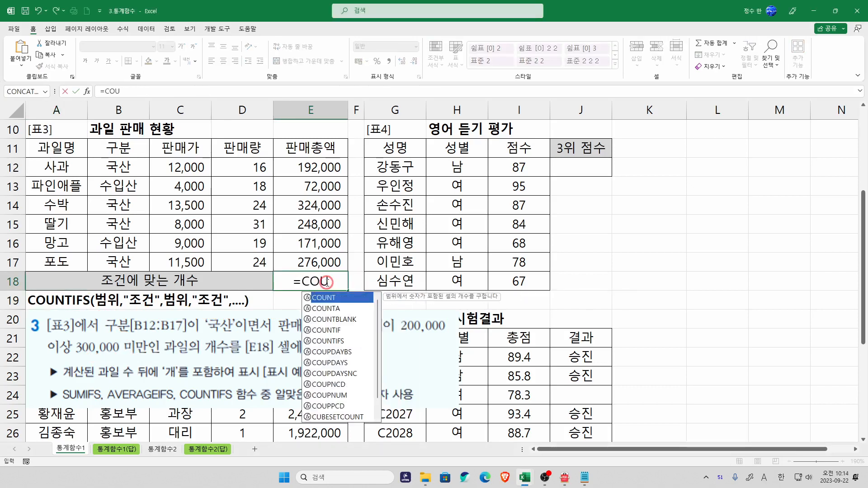
pyautogui.write('NTIS')
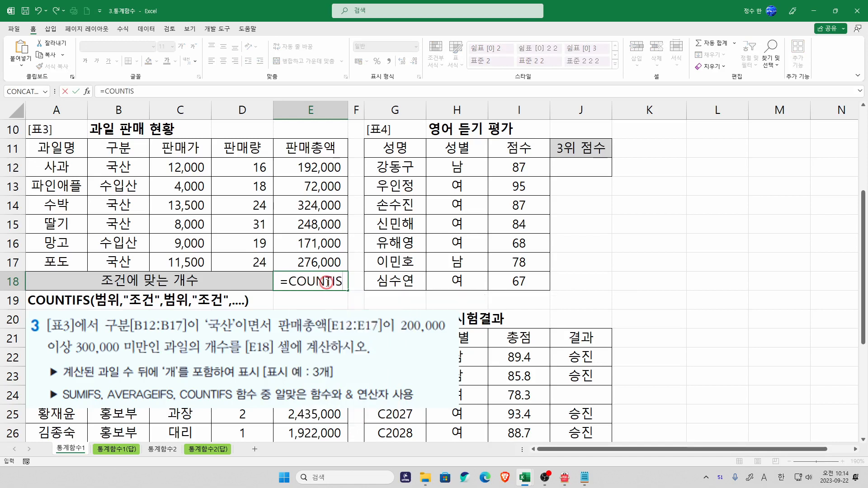
pyautogui.press('BackSpace')
pyautogui.press('BackSpace')
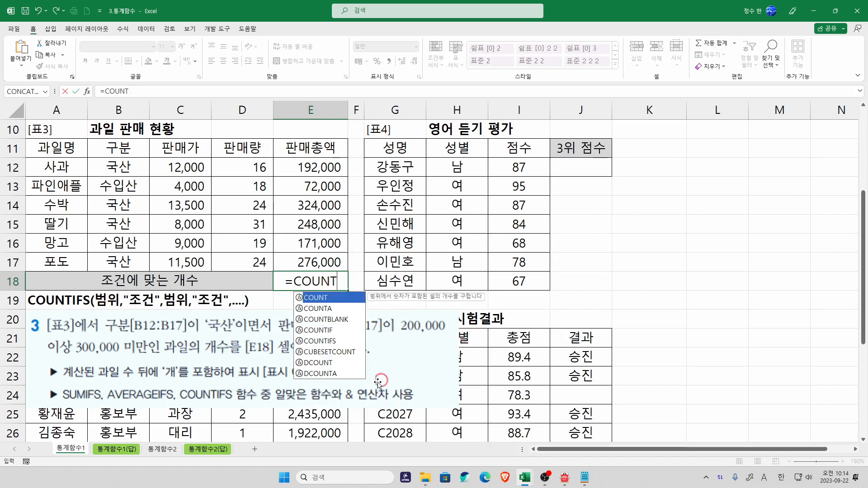
pyautogui.doubleClick(332, 344)
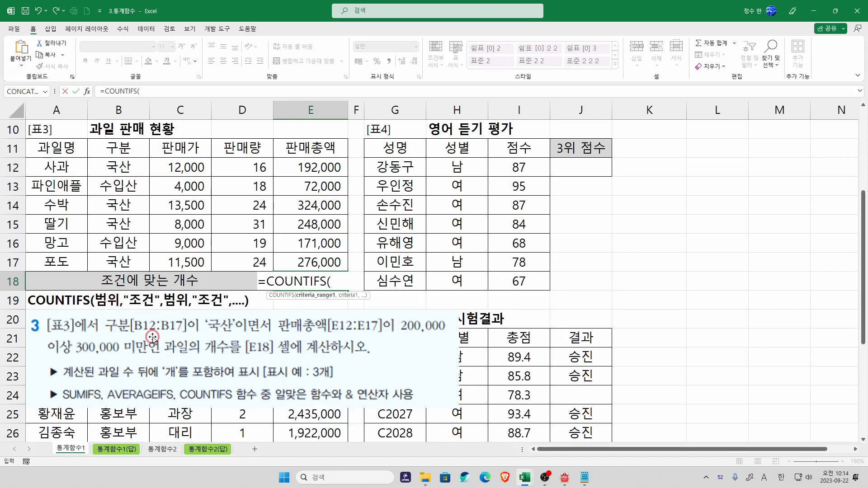
# Add the range B12:B17 with the condition "국산" as the first criteria pair in E18's formula
pyautogui.moveTo(118, 171); pyautogui.dragTo(118, 262)
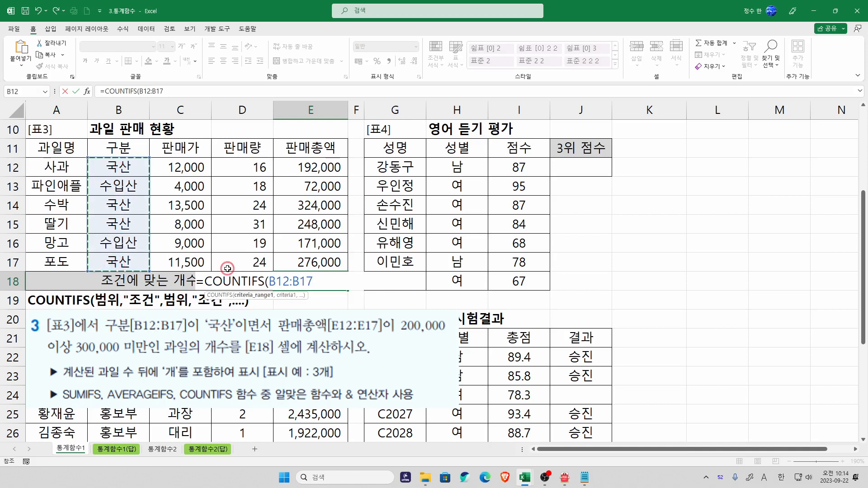
pyautogui.write(',"')
pyautogui.press('Hangul')
pyautogui.write('ㄱ')
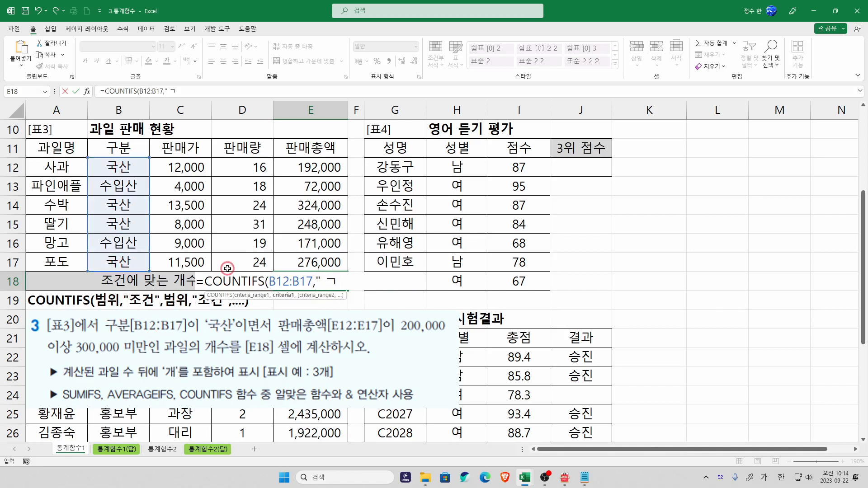
pyautogui.press('BackSpace')
pyautogui.write('국산",')
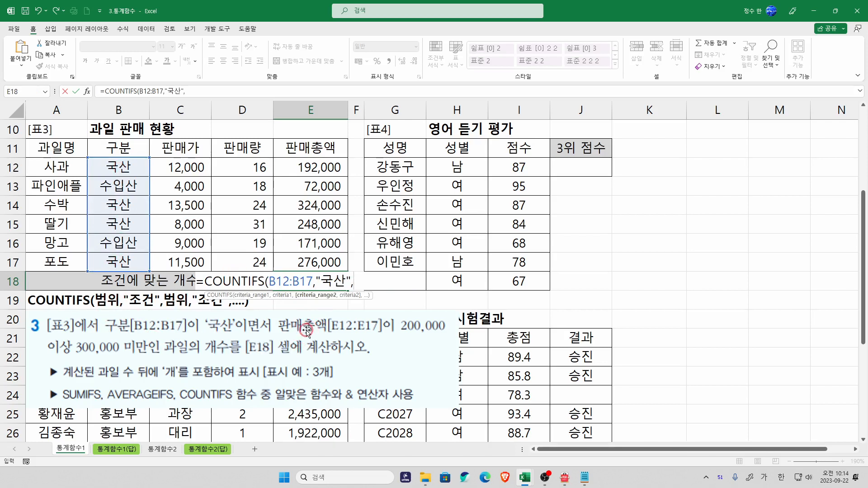
# Add the range E12:E17 with the condition ">=200000" as the second criteria pair
pyautogui.moveTo(314, 167); pyautogui.dragTo(319, 265)
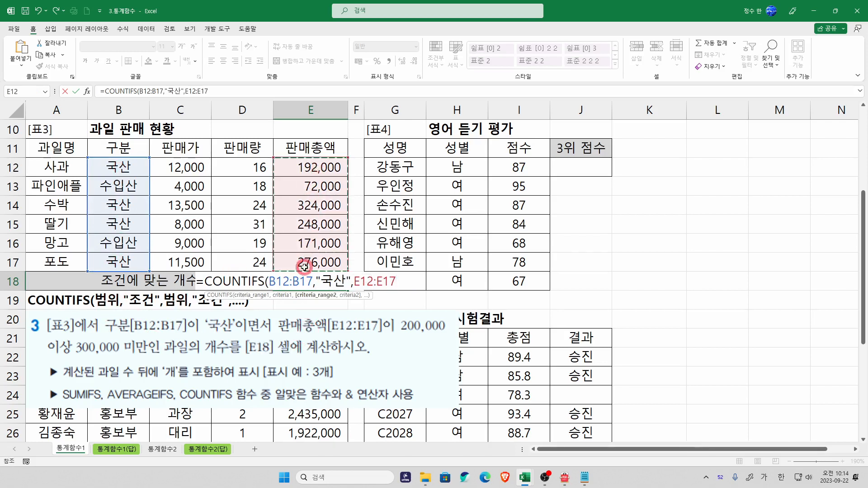
pyautogui.write(',')
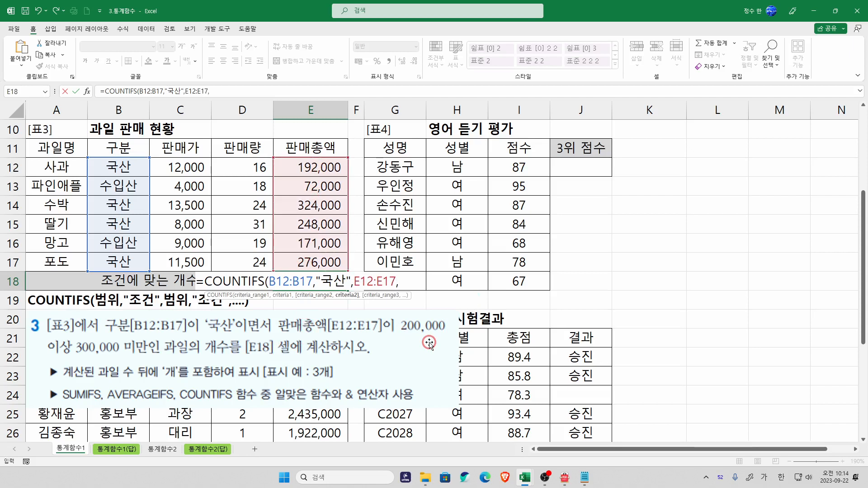
pyautogui.write('">=200000')
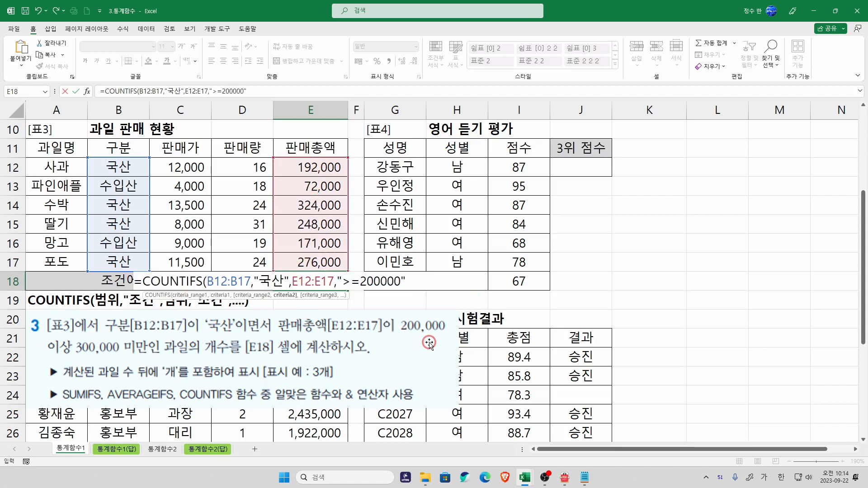
# Try a thousands comma inside the ">=200000" condition, then remove it
pyautogui.click(383, 282)
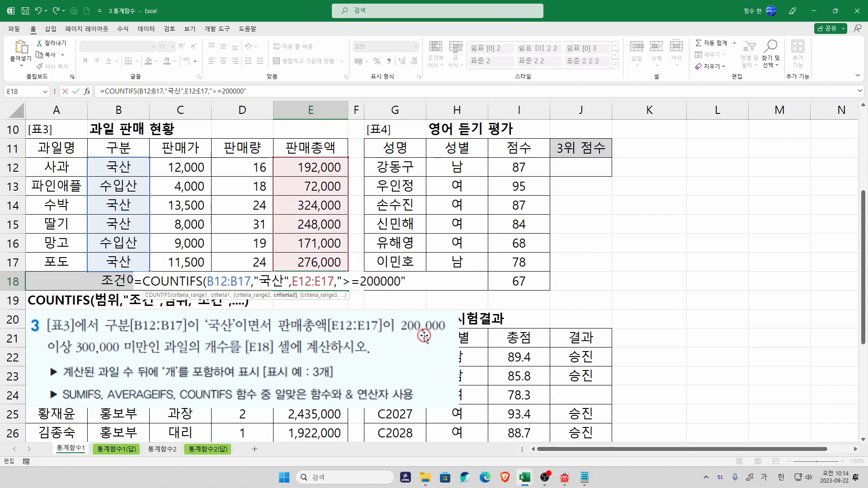
pyautogui.write(',')
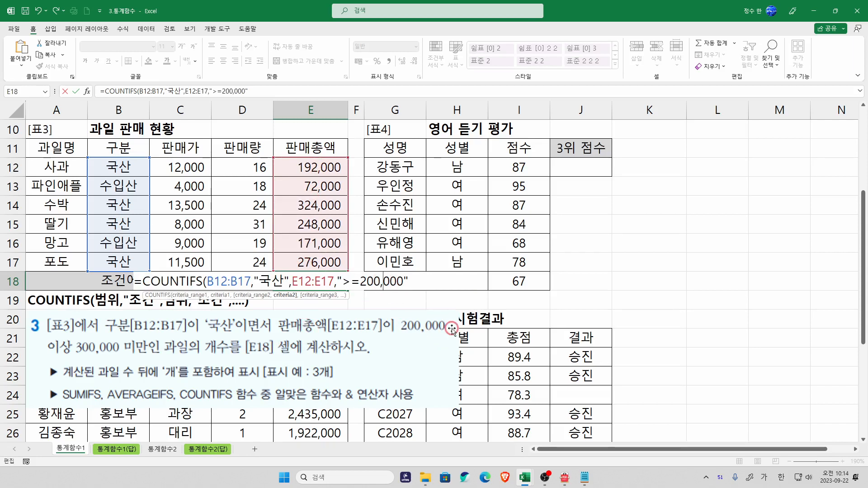
pyautogui.press('BackSpace')
# Add the range E12:E17 with the condition "<300000" as the third criteria pair and complete E18's COUNTIFS formula
pyautogui.click(408, 281)
pyautogui.write(',"<')
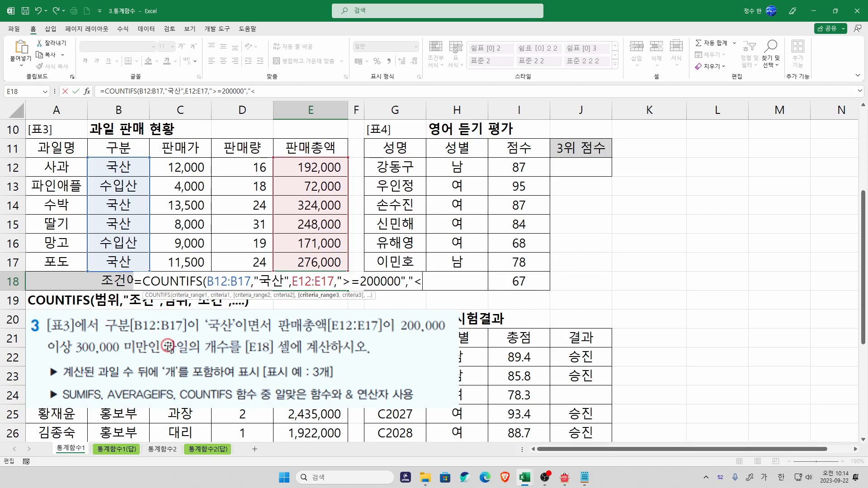
pyautogui.write('300000"')
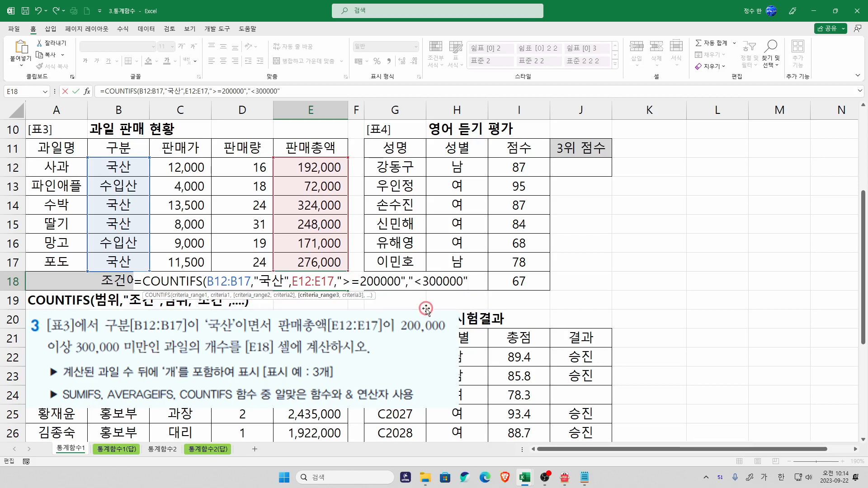
pyautogui.moveTo(410, 281); pyautogui.dragTo(493, 284)
pyautogui.press('BackSpace')
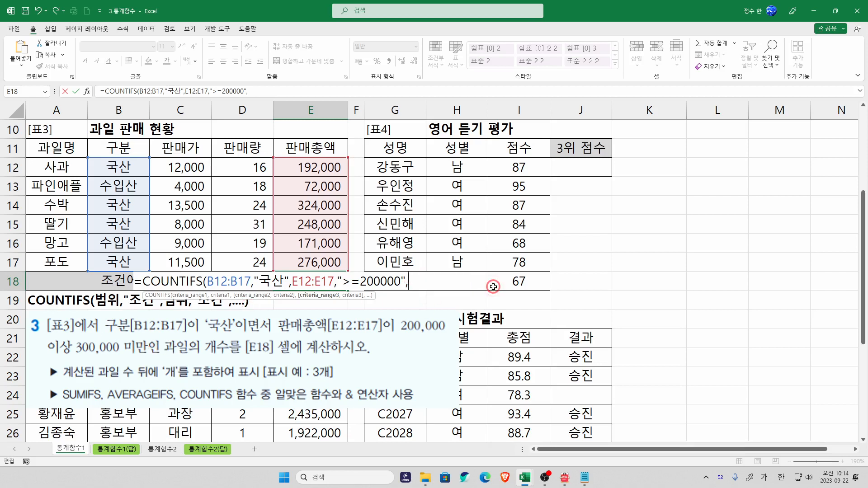
pyautogui.moveTo(328, 172); pyautogui.dragTo(324, 258)
pyautogui.write(',')
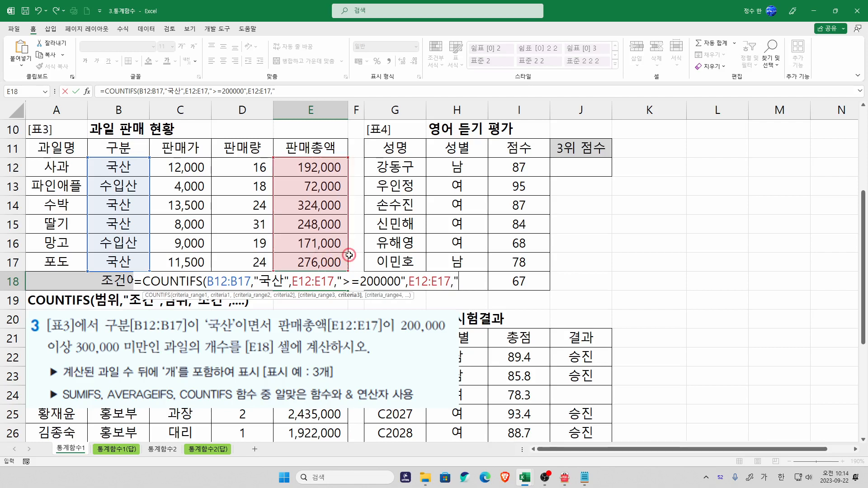
pyautogui.write('"<300')
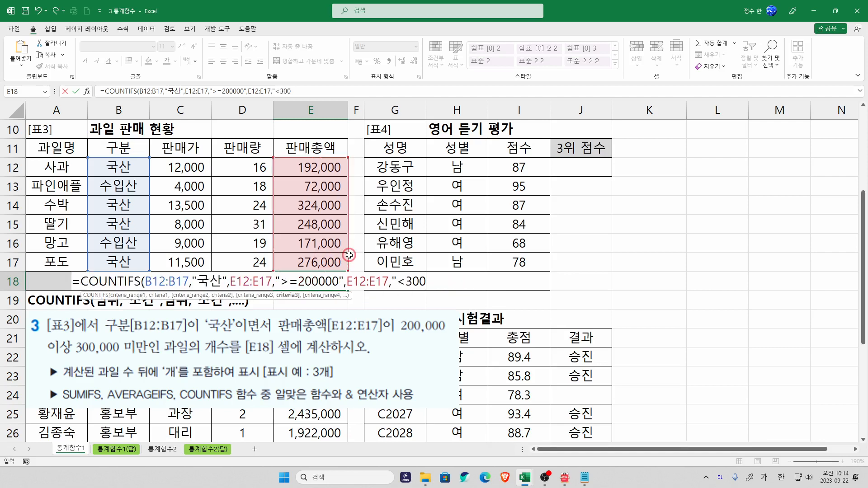
pyautogui.write('000")')
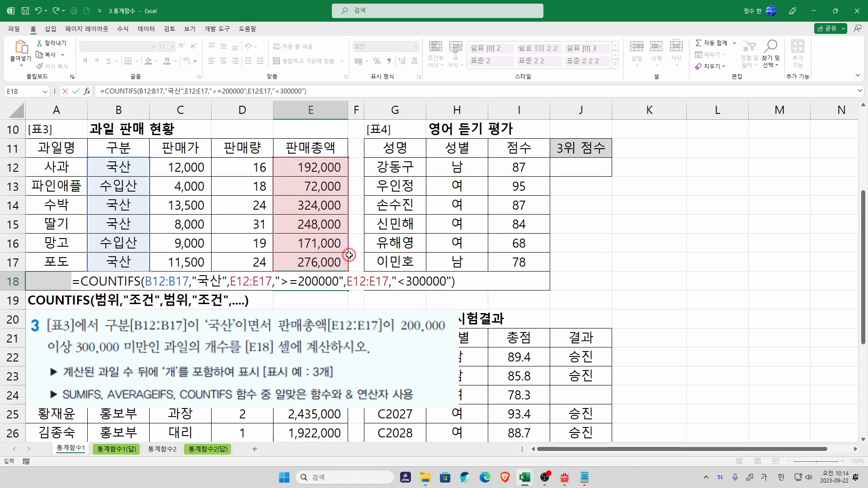
pyautogui.press('Return')
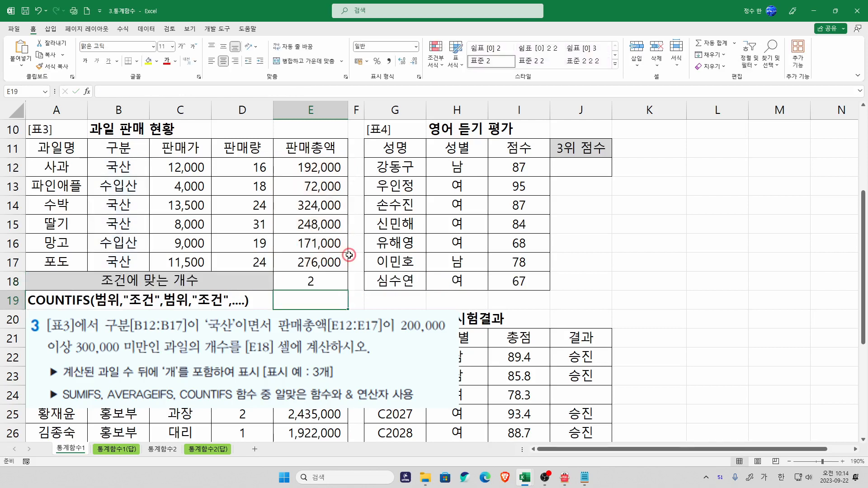
# Append &"개" to the end of the COUNTIFS formula in E18
pyautogui.click(329, 285)
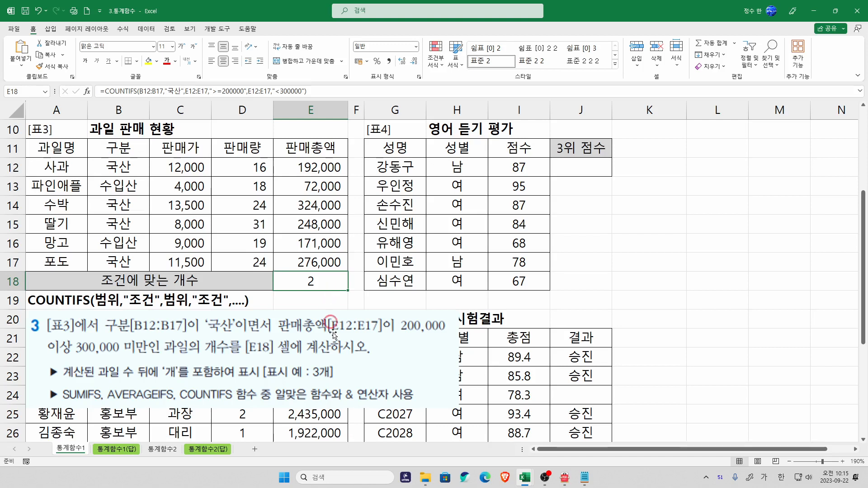
pyautogui.doubleClick(339, 281)
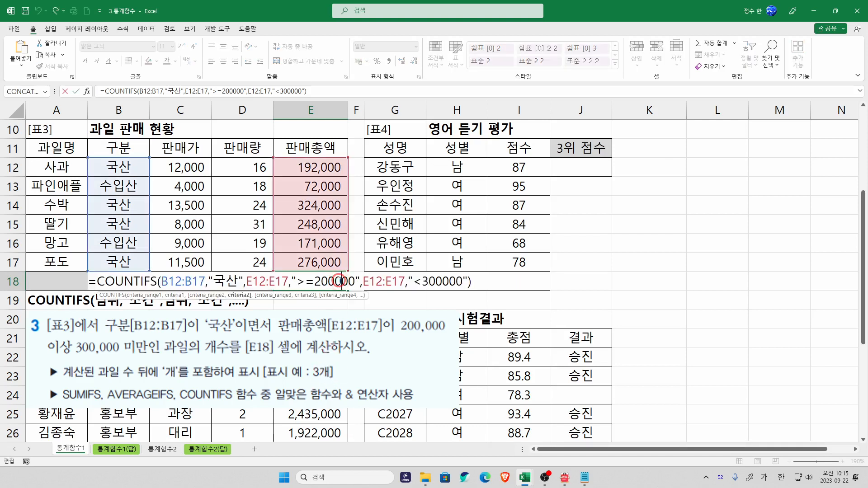
pyautogui.click(476, 283)
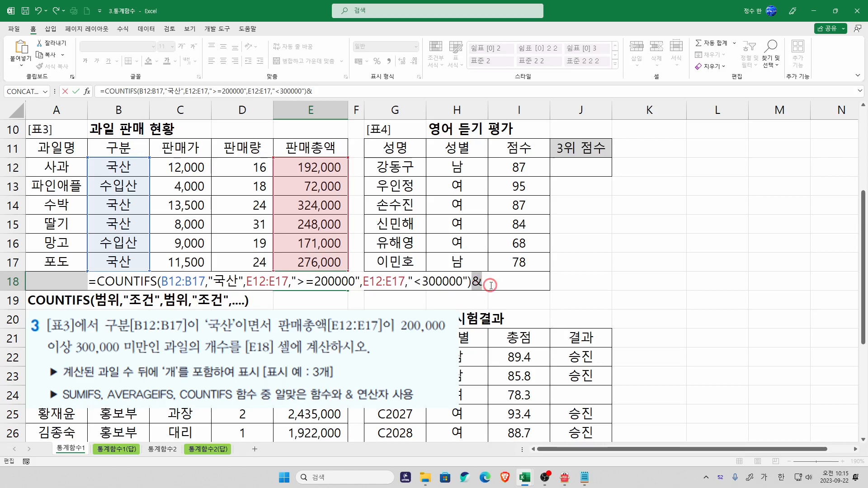
pyautogui.write('"개')
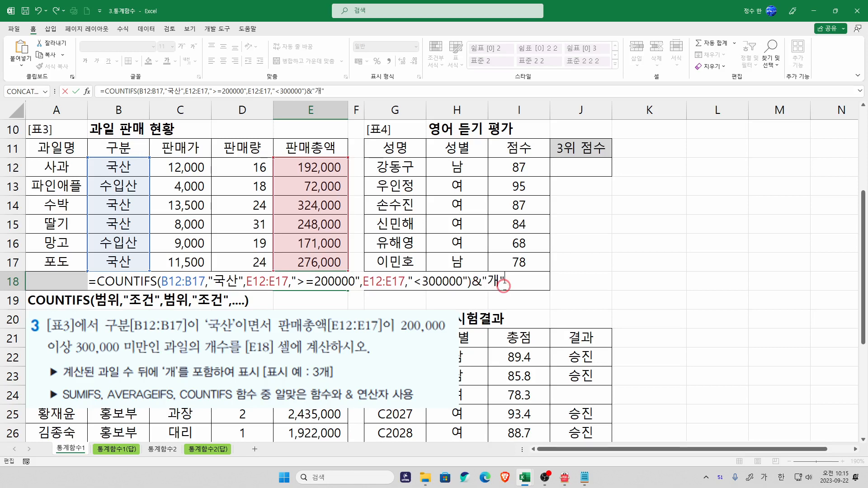
pyautogui.press('Return')
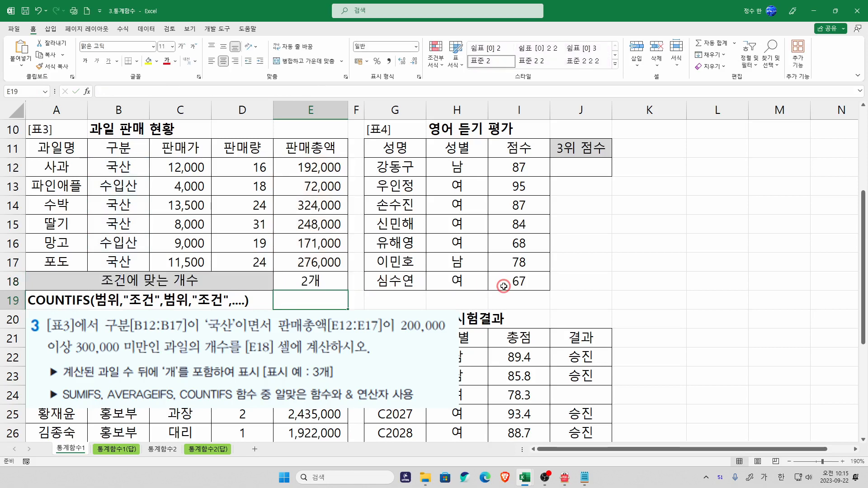
# Reopen E18's formula for review and highlight its &"개" part
pyautogui.click(338, 278)
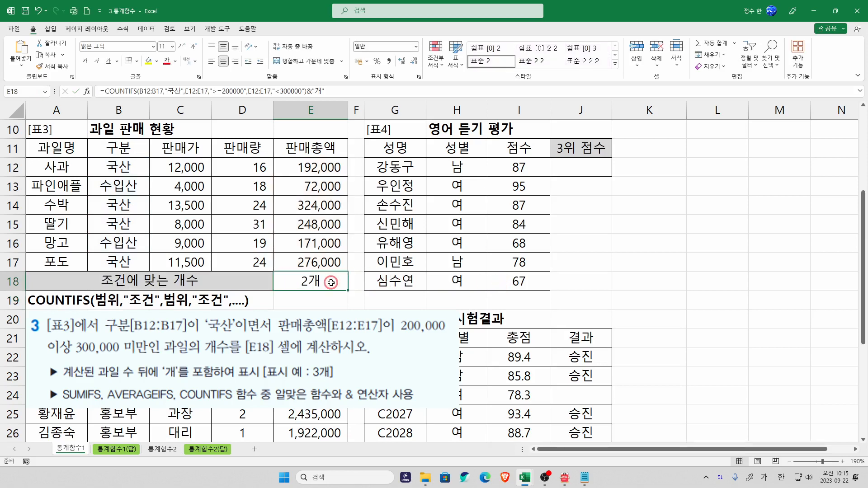
pyautogui.doubleClick(339, 278)
pyautogui.moveTo(98, 282)
pyautogui.mouseDown()
pyautogui.moveTo(507, 282)
pyautogui.moveTo(97, 282)
pyautogui.mouseUp()
pyautogui.moveTo(471, 281); pyautogui.dragTo(505, 282)
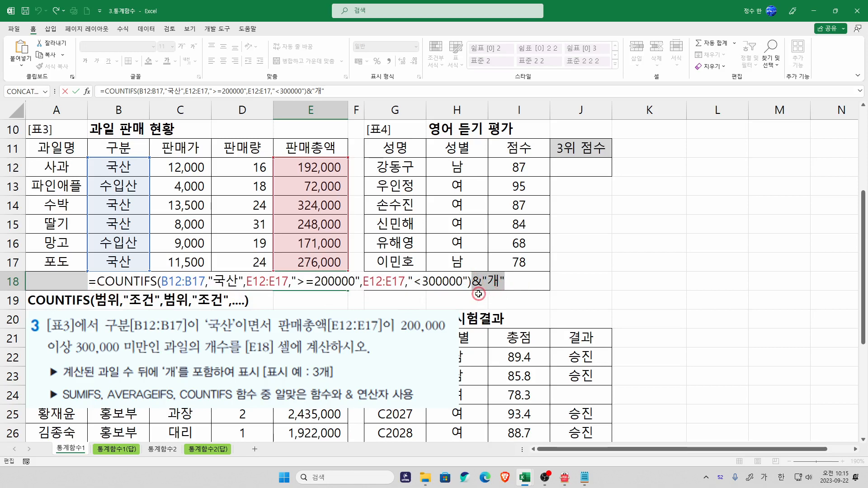
# Leave E18's formula unchanged and examine table 4's score range I12:I18 together with the requirements of problem 4
pyautogui.press('Escape')
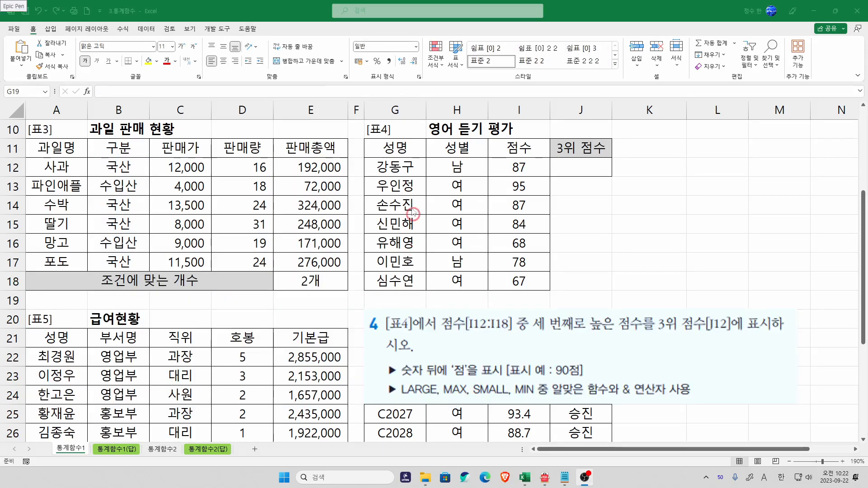
pyautogui.click(401, 131)
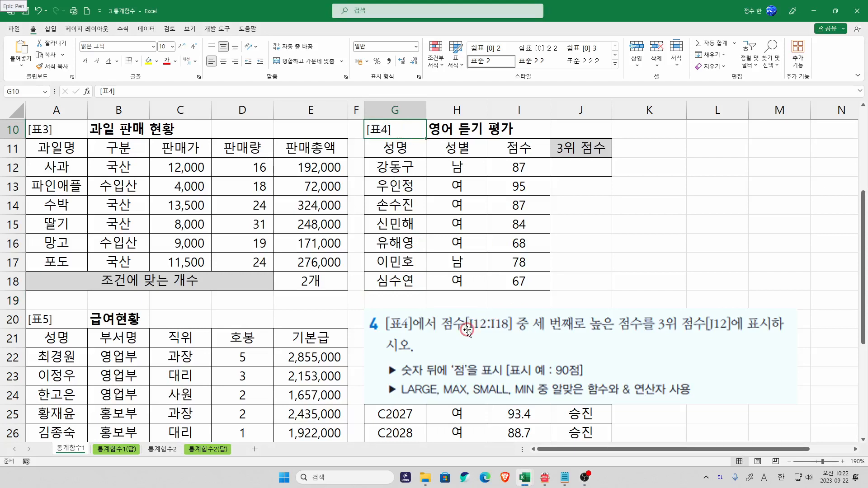
pyautogui.moveTo(525, 169); pyautogui.dragTo(526, 281)
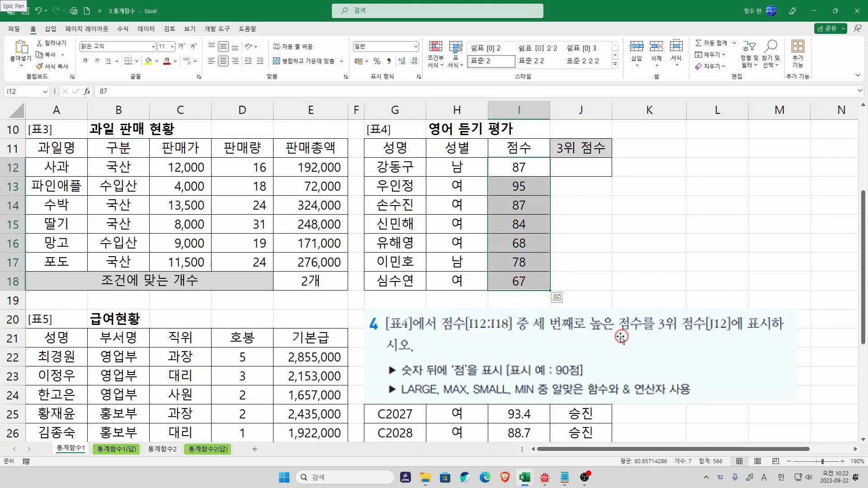
pyautogui.click(496, 350)
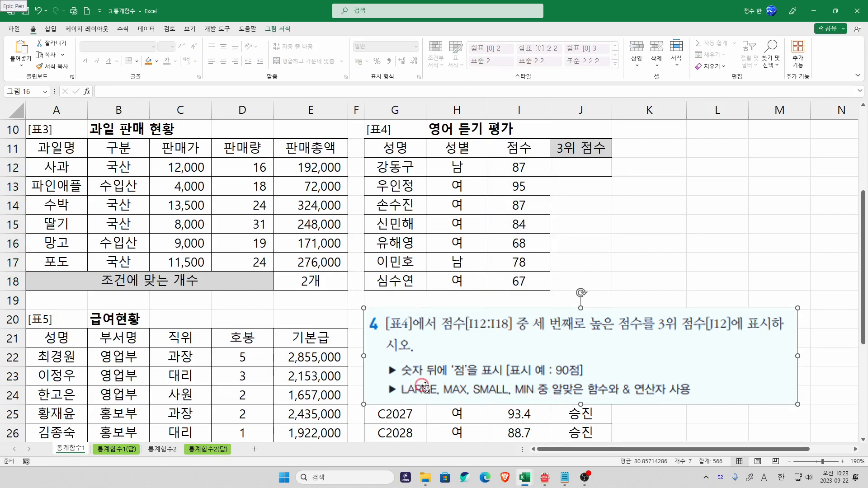
# Enter the syntax note "LARGE(범위,K) : K번째 큰값" in G19 below table 4
pyautogui.click(396, 301)
pyautogui.write('LARGE(범위,K) : K번째 큰값')
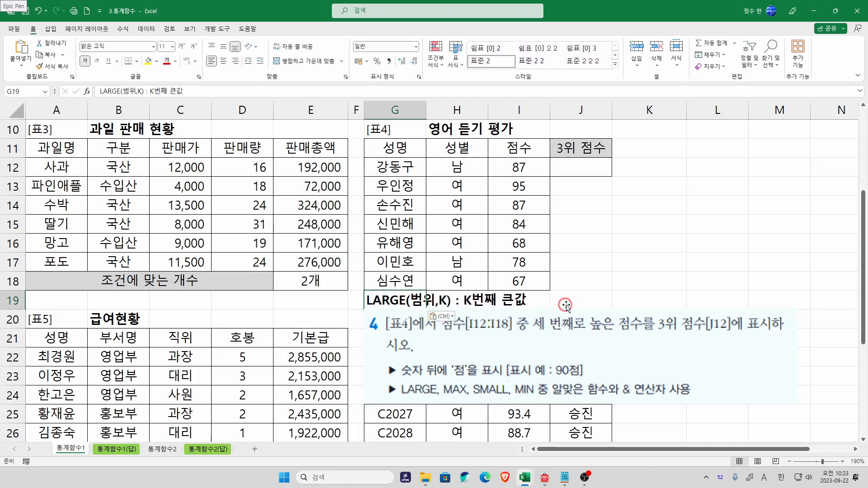
pyautogui.click(566, 306)
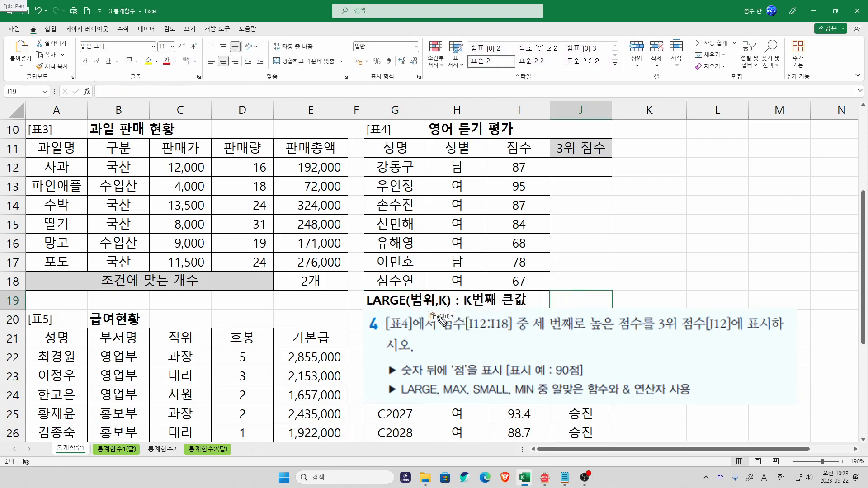
# Mark LARGE's range and K arguments in red ink, link them to problem 4's text, and rank the three highest scores
pyautogui.moveTo(418, 306); pyautogui.dragTo(419, 306)
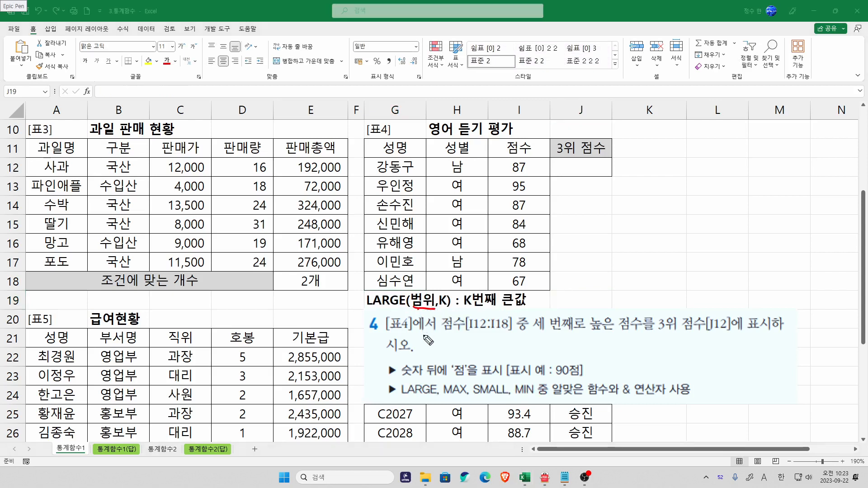
pyautogui.moveTo(455, 335)
pyautogui.mouseDown()
pyautogui.moveTo(430, 313)
pyautogui.moveTo(500, 334)
pyautogui.mouseUp()
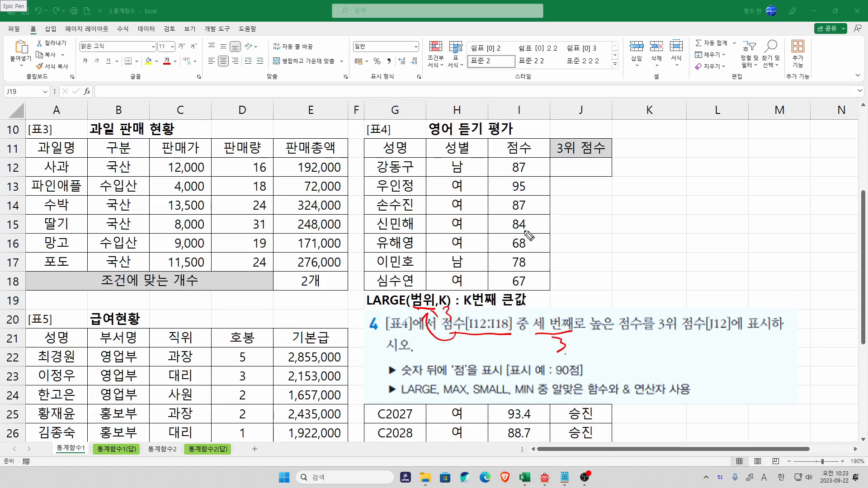
pyautogui.moveTo(525, 194)
pyautogui.mouseDown()
pyautogui.moveTo(507, 188)
pyautogui.moveTo(532, 181)
pyautogui.mouseUp()
pyautogui.moveTo(544, 181); pyautogui.dragTo(546, 184)
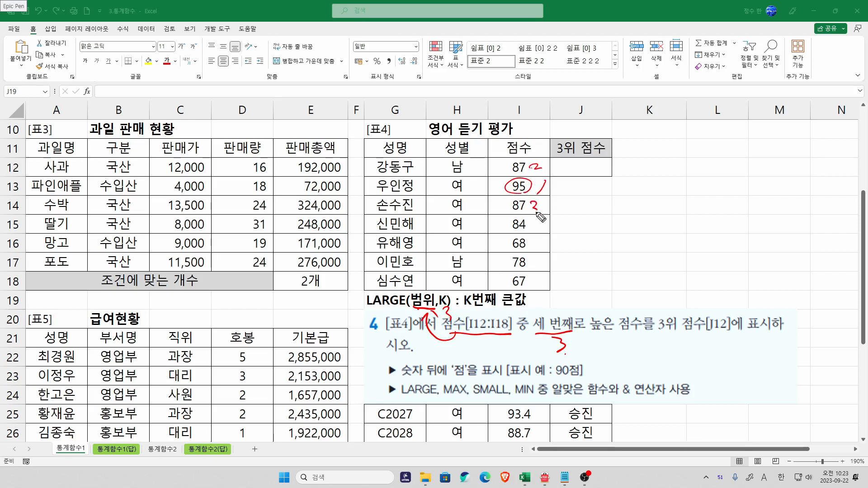
pyautogui.moveTo(512, 214); pyautogui.dragTo(547, 213)
# Enter =LARGE(I12:I18,3) in J12 to get the third-highest score
pyautogui.click(582, 169)
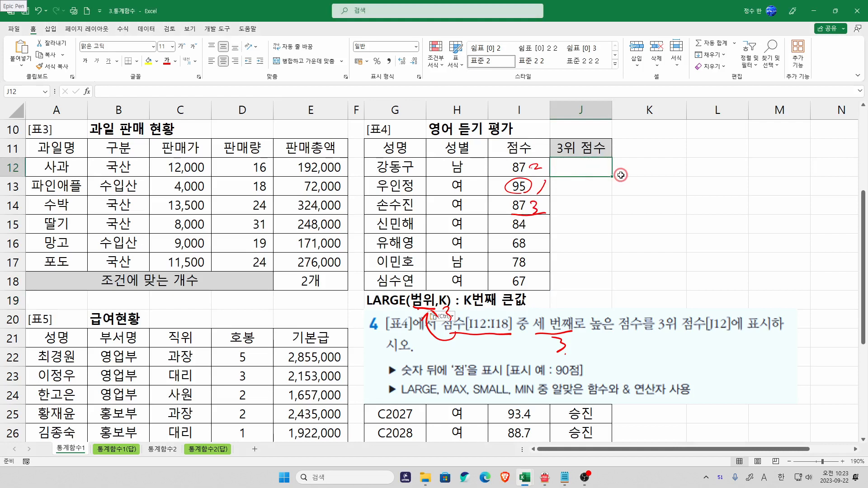
pyautogui.write('=LARGE(')
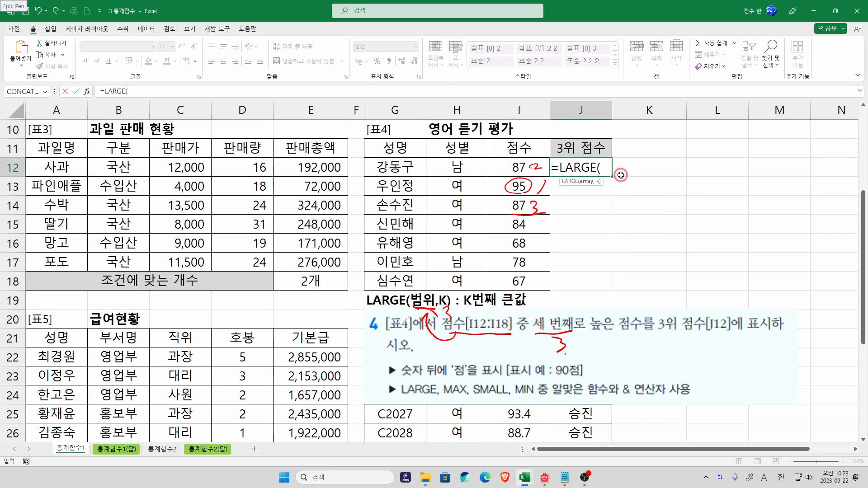
pyautogui.moveTo(516, 167); pyautogui.dragTo(513, 286)
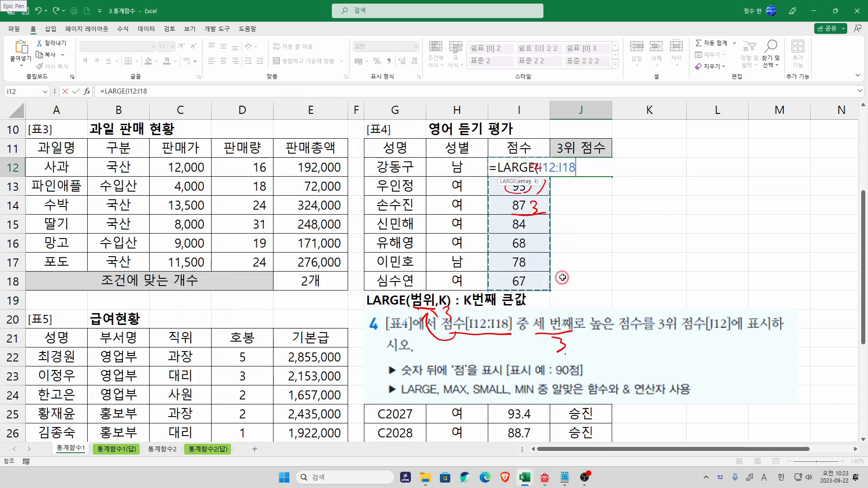
pyautogui.write(',')
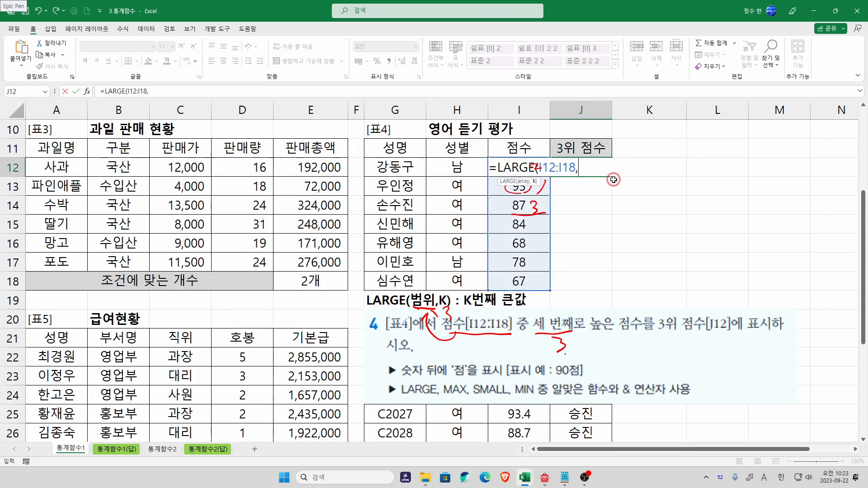
pyautogui.write('3)')
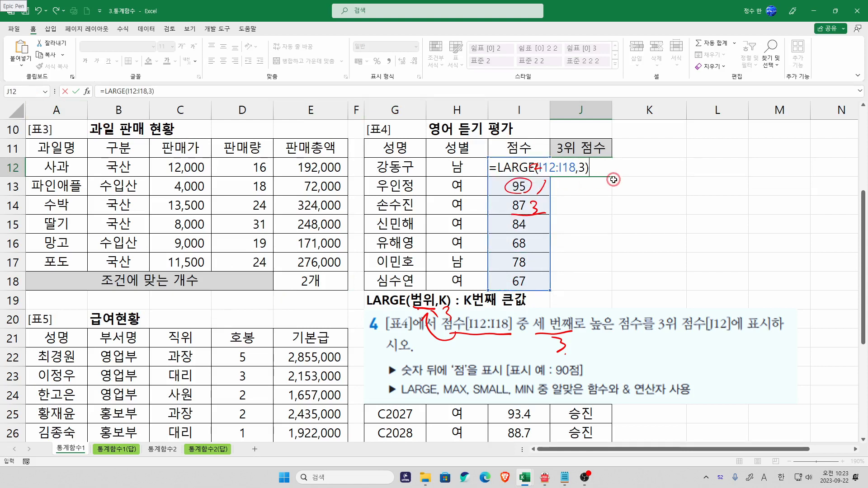
pyautogui.press('Return')
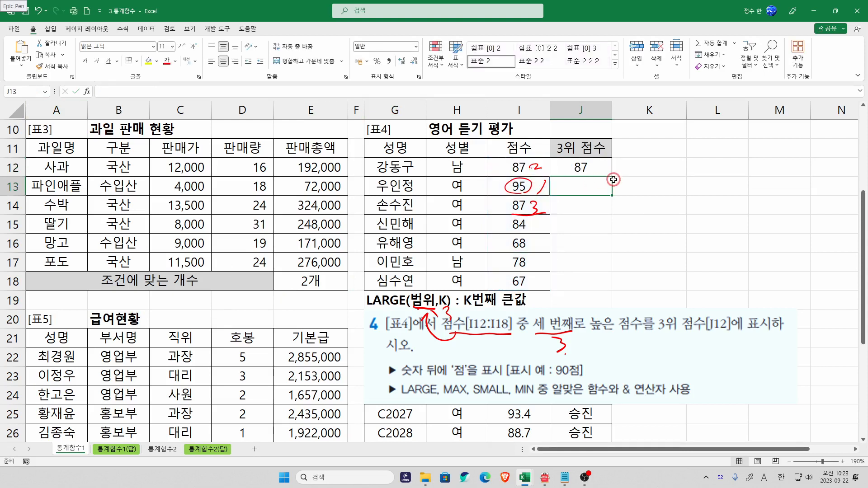
# Append &"점" to the LARGE formula in J12
pyautogui.click(564, 174)
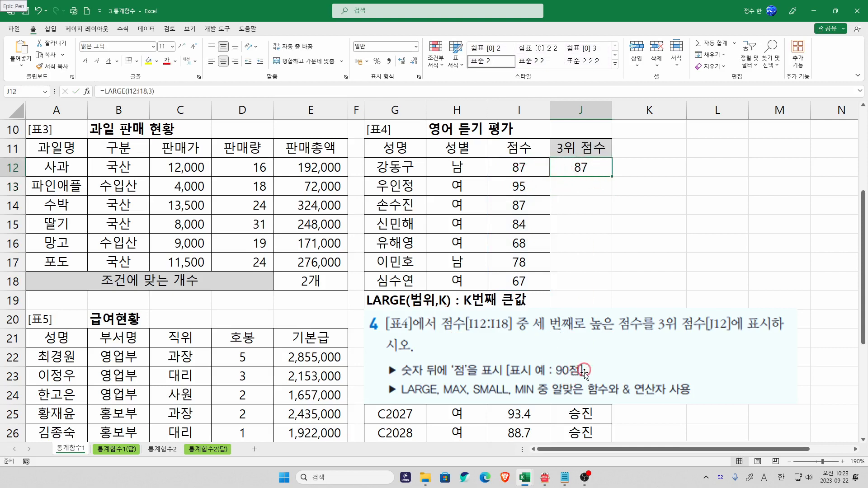
pyautogui.doubleClick(601, 167)
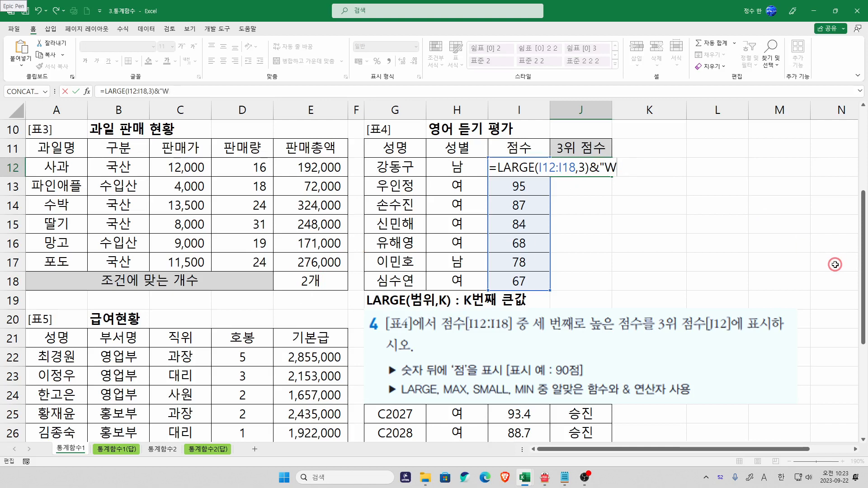
pyautogui.write('&"')
pyautogui.press('Hangul')
pyautogui.write('점"')
pyautogui.press('Return')
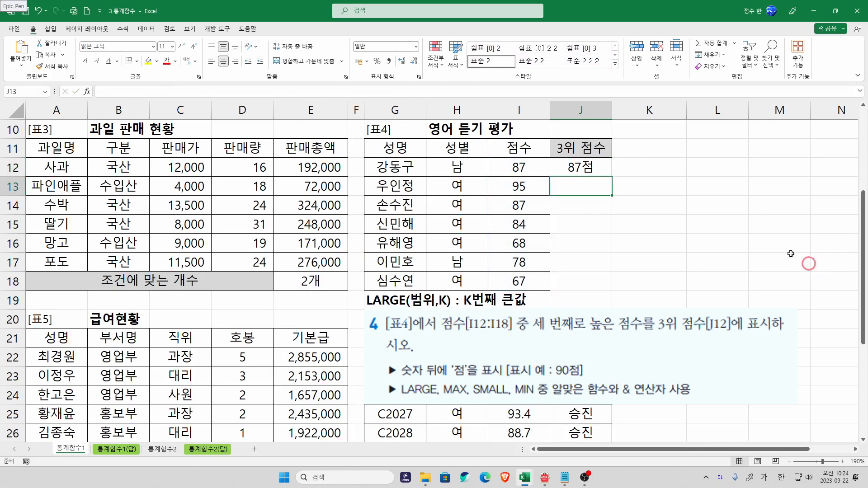
pyautogui.click(586, 166)
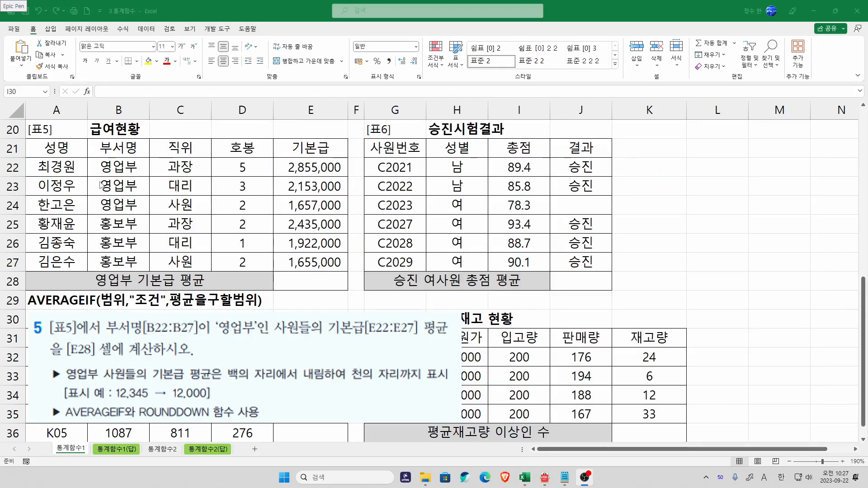
# Shift problem 5's picture slightly and examine table 5's department range B22:B27 and base pay range E22:E27
pyautogui.click(55, 129)
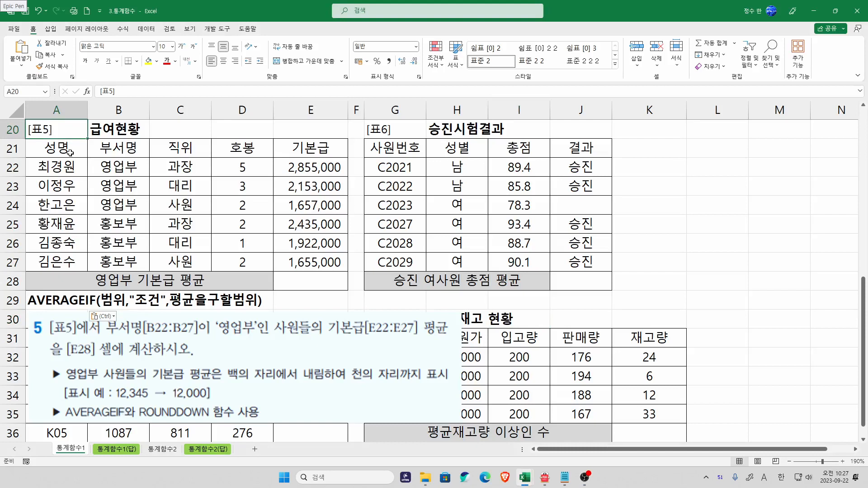
pyautogui.click(194, 316)
pyautogui.moveTo(194, 316); pyautogui.dragTo(192, 314)
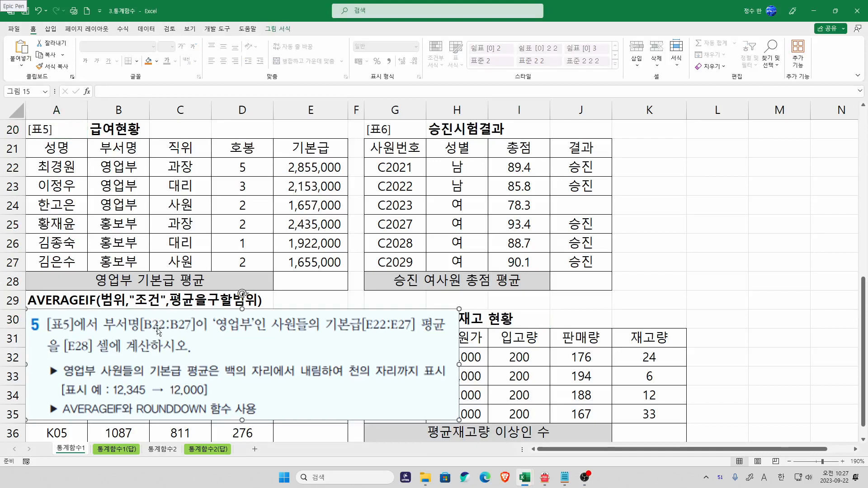
pyautogui.click(283, 241)
pyautogui.moveTo(132, 168); pyautogui.dragTo(130, 262)
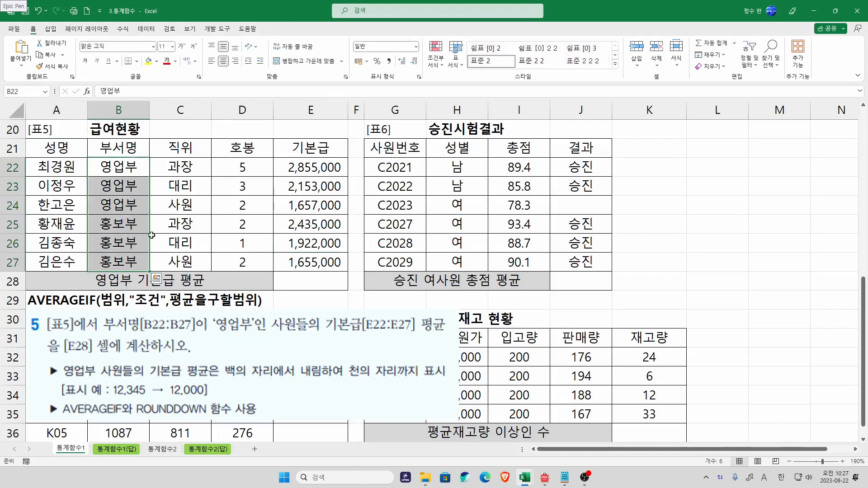
pyautogui.click(132, 168)
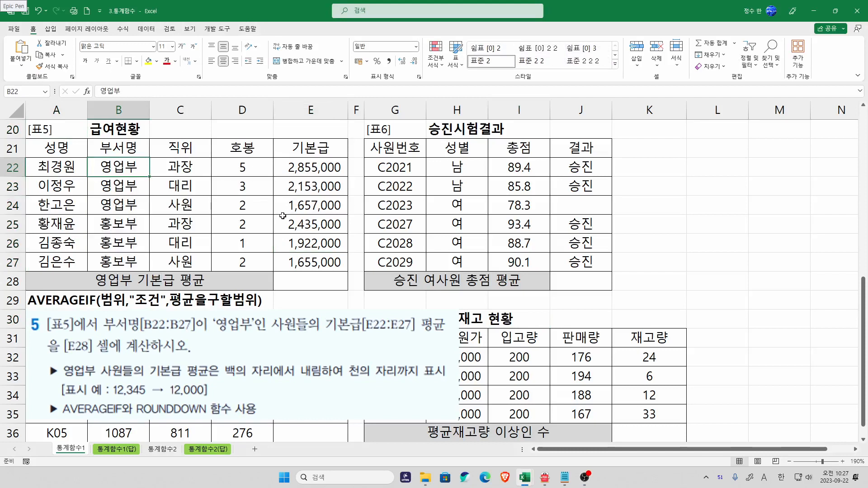
pyautogui.moveTo(307, 163); pyautogui.dragTo(307, 262)
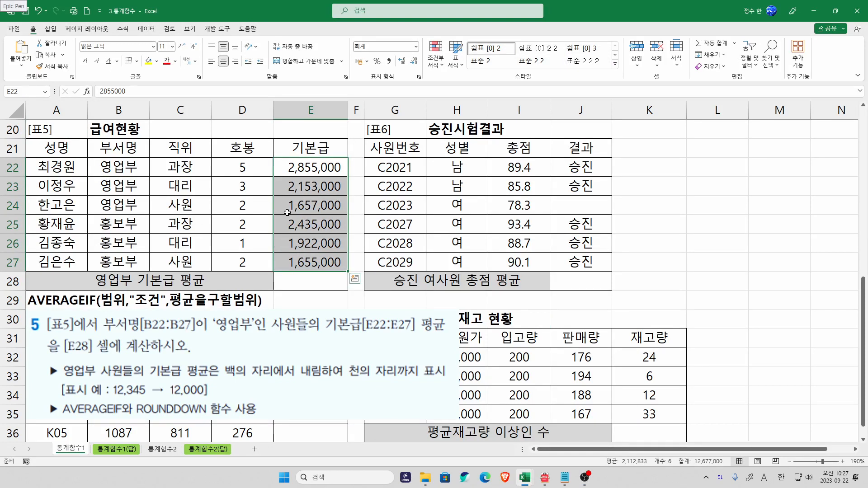
pyautogui.click(283, 296)
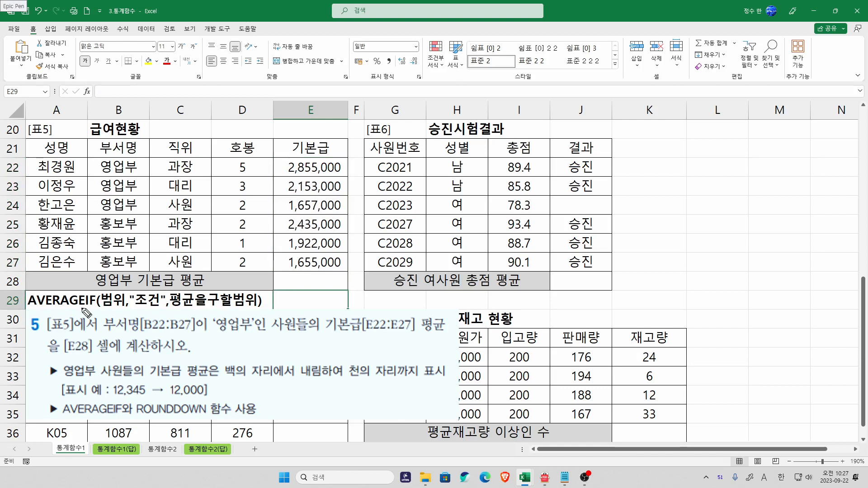
# Mark AVERAGEIF, ROUNDDOWN and "내림하여" in problem 5 in red ink and underline the arguments in the AVERAGEIF syntax note
pyautogui.moveTo(445, 325); pyautogui.dragTo(399, 312)
pyautogui.moveTo(71, 421); pyautogui.dragTo(122, 420)
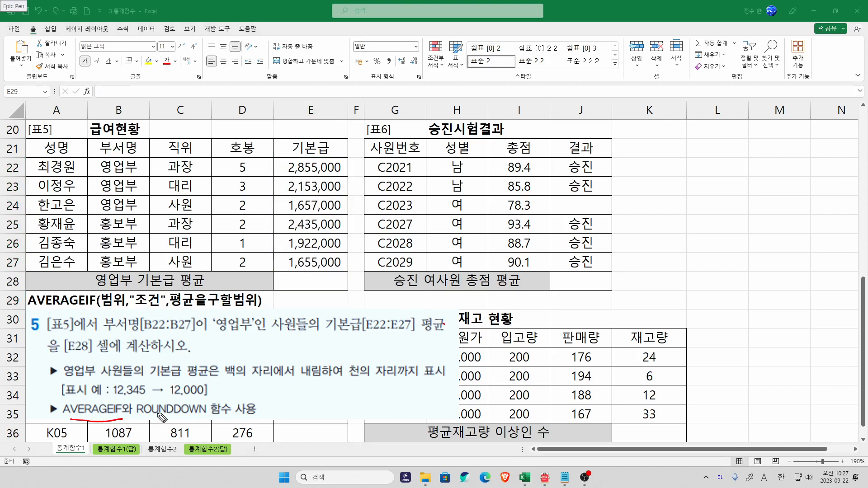
pyautogui.moveTo(315, 388)
pyautogui.mouseDown()
pyautogui.moveTo(346, 367)
pyautogui.moveTo(322, 390)
pyautogui.mouseUp()
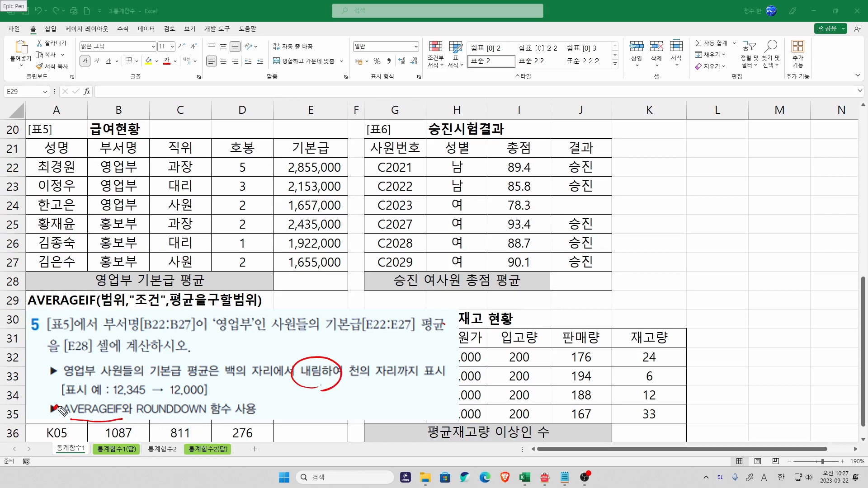
pyautogui.moveTo(141, 420); pyautogui.dragTo(150, 423)
pyautogui.click(154, 421)
pyautogui.moveTo(103, 311); pyautogui.dragTo(253, 310)
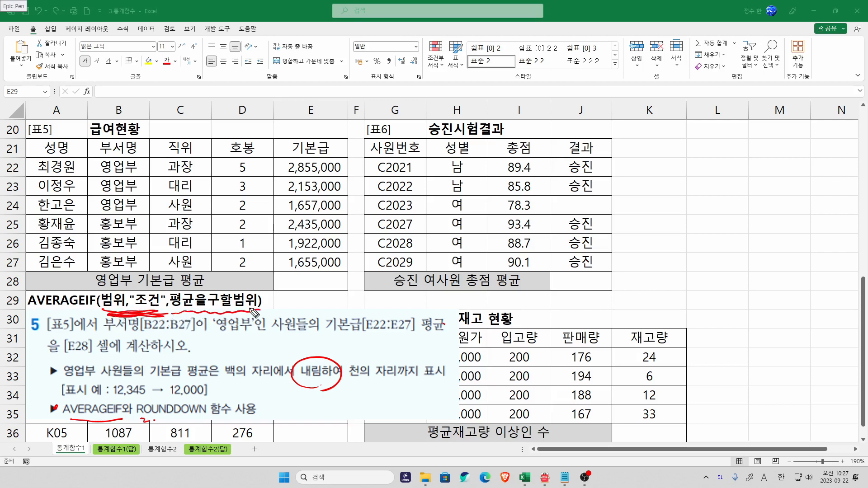
# Underline the range, condition and averaging range in problem 5 and number them 1 to 3 to match AVERAGEIF's arguments
pyautogui.moveTo(106, 336)
pyautogui.mouseDown()
pyautogui.moveTo(194, 335)
pyautogui.moveTo(168, 353)
pyautogui.moveTo(267, 335)
pyautogui.moveTo(235, 352)
pyautogui.moveTo(260, 357)
pyautogui.mouseUp()
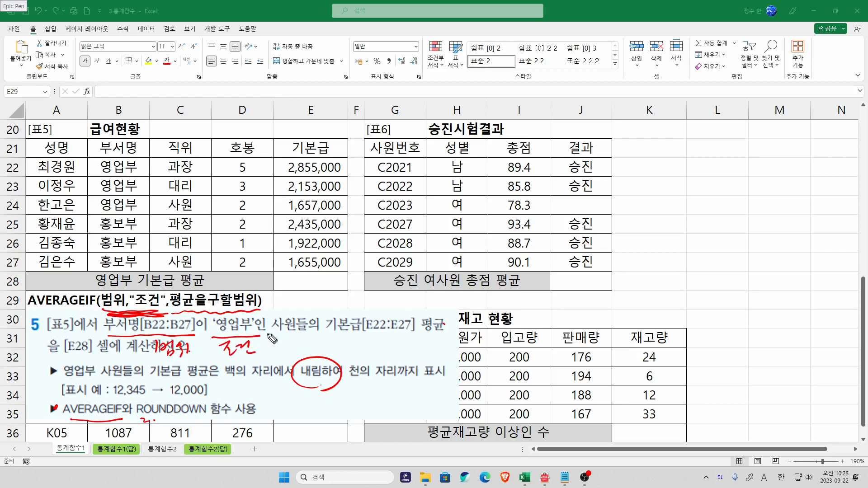
pyautogui.moveTo(327, 335); pyautogui.dragTo(402, 334)
pyautogui.moveTo(196, 352); pyautogui.dragTo(193, 362)
pyautogui.moveTo(268, 353); pyautogui.dragTo(280, 357)
pyautogui.moveTo(360, 342); pyautogui.dragTo(361, 356)
pyautogui.moveTo(124, 287)
pyautogui.mouseDown()
pyautogui.moveTo(122, 295)
pyautogui.moveTo(184, 294)
pyautogui.mouseUp()
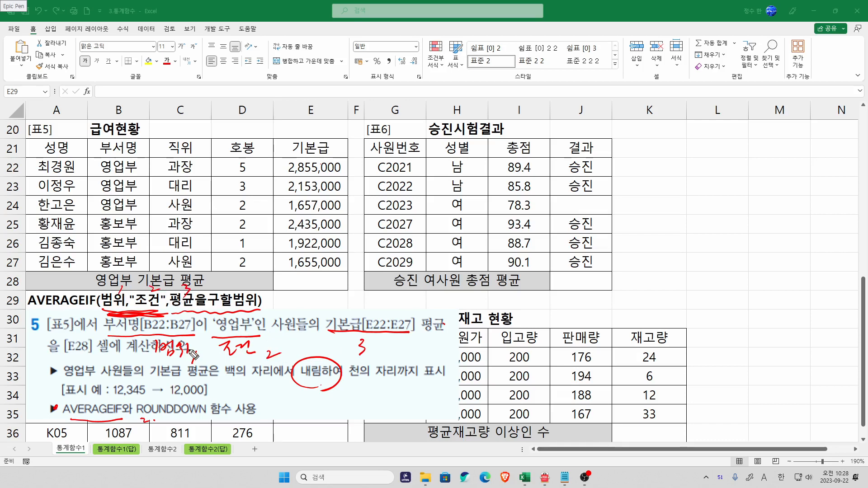
# Start an AVERAGEIF formula in E28 with the department cells B22:B27 as its range
pyautogui.click(296, 287)
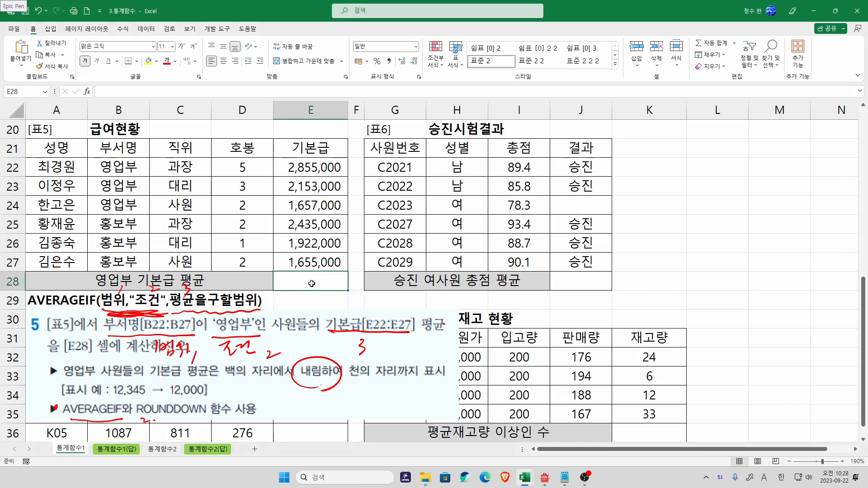
pyautogui.click(213, 63)
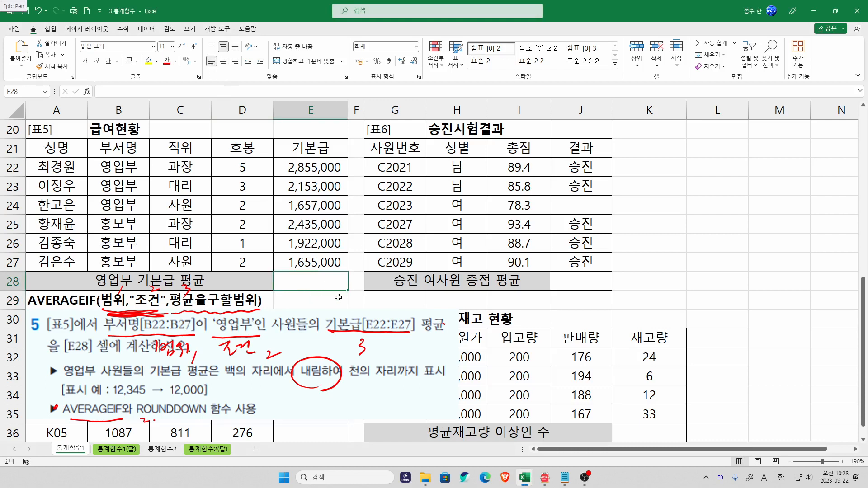
pyautogui.write('=AVER')
pyautogui.press('Down')
pyautogui.press('Down')
pyautogui.press('Up')
pyautogui.press('Tab')
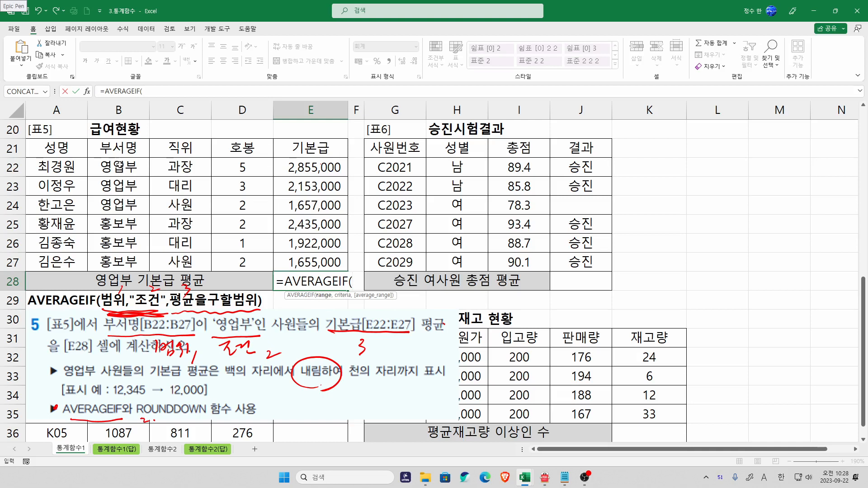
pyautogui.moveTo(121, 163); pyautogui.dragTo(119, 262)
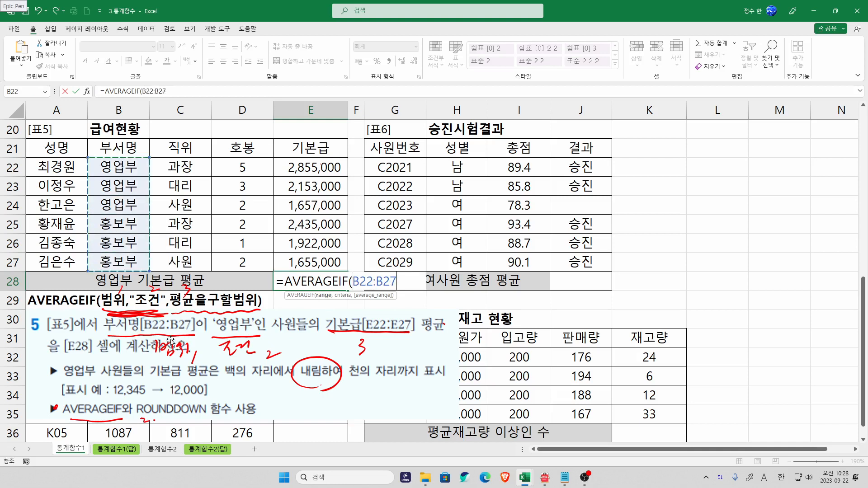
# Complete the AVERAGEIF formula in E28 with the condition "영업부" and the base pay cells E22:E27 as averaging range
pyautogui.write(',')
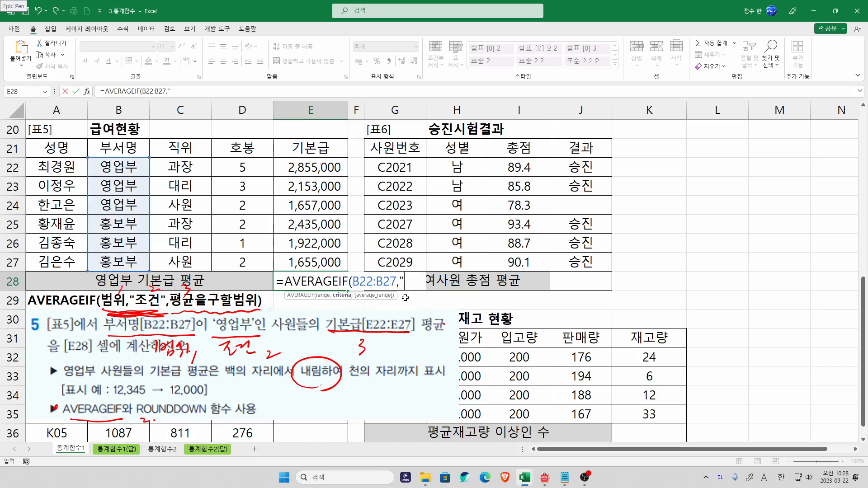
pyautogui.write('"영업부"')
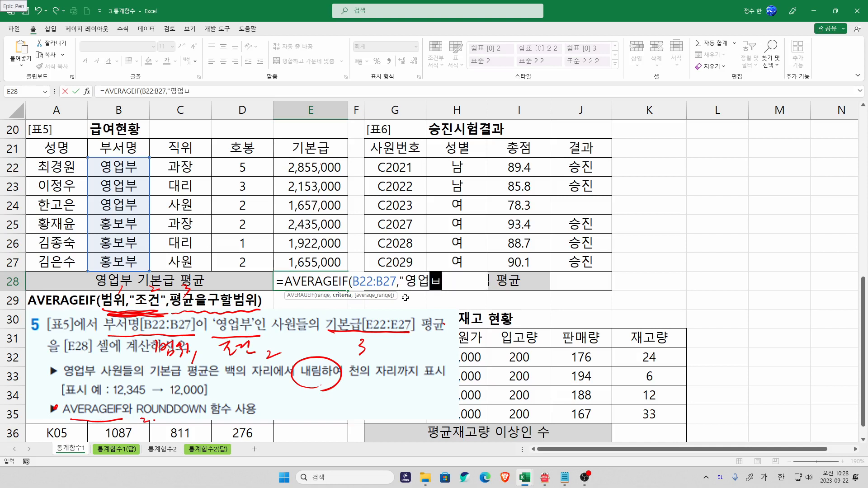
pyautogui.write(',')
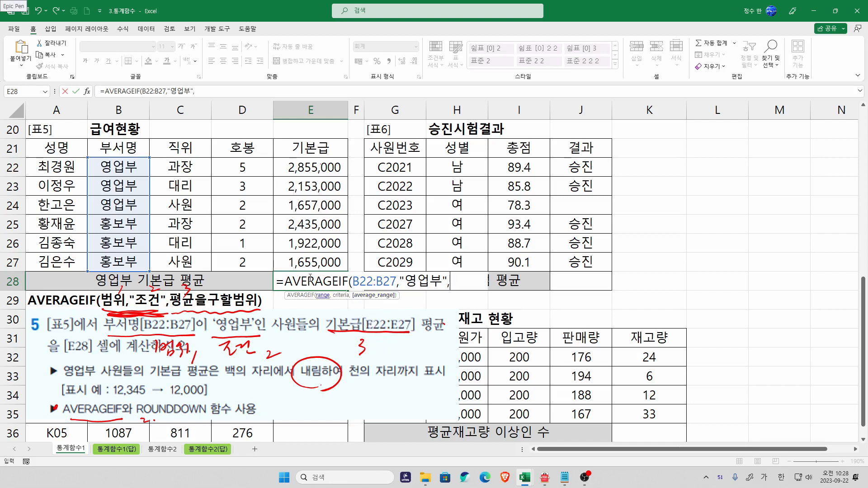
pyautogui.moveTo(255, 166); pyautogui.dragTo(246, 263)
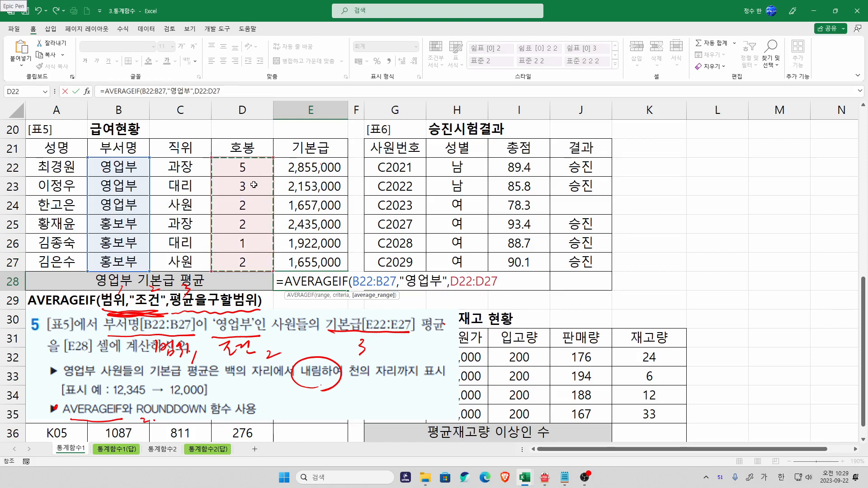
pyautogui.moveTo(317, 168); pyautogui.dragTo(316, 259)
pyautogui.write(')')
pyautogui.press('Return')
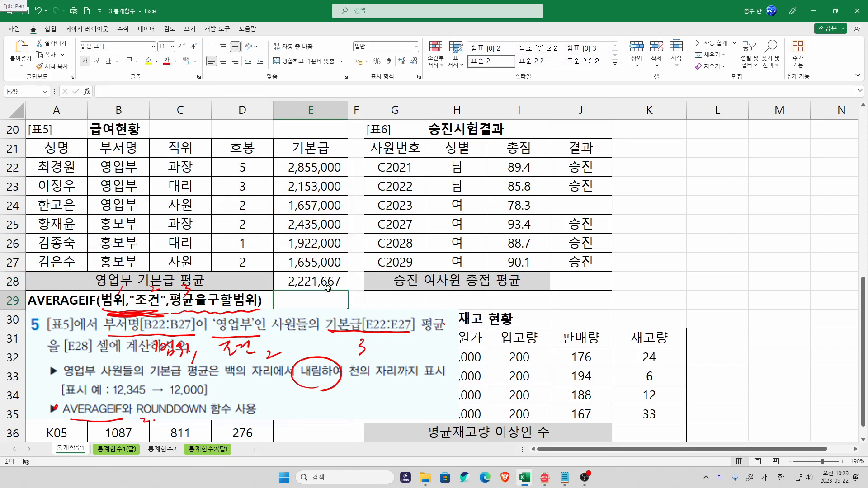
# Clear the red ink and replace the syntax note in A29 with "ROUNDDOWN(값, 조절할 자릿수)"
pyautogui.click(330, 282)
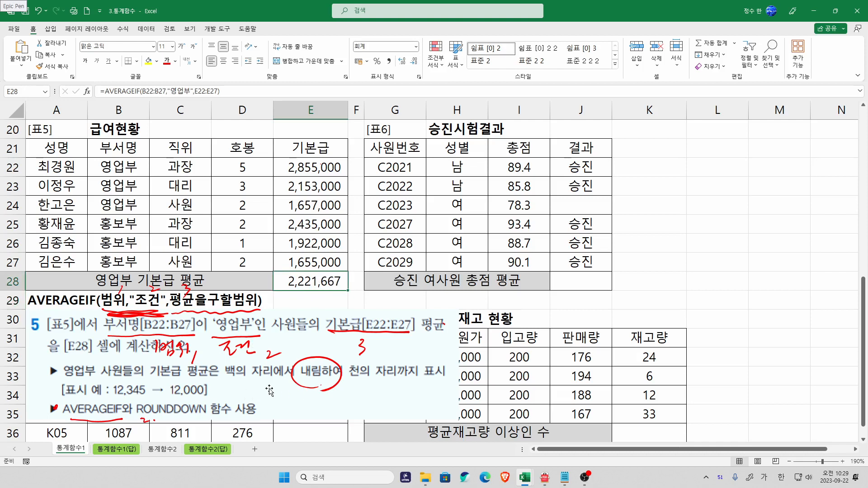
pyautogui.hotkey('ctrl', 'shift', '7')
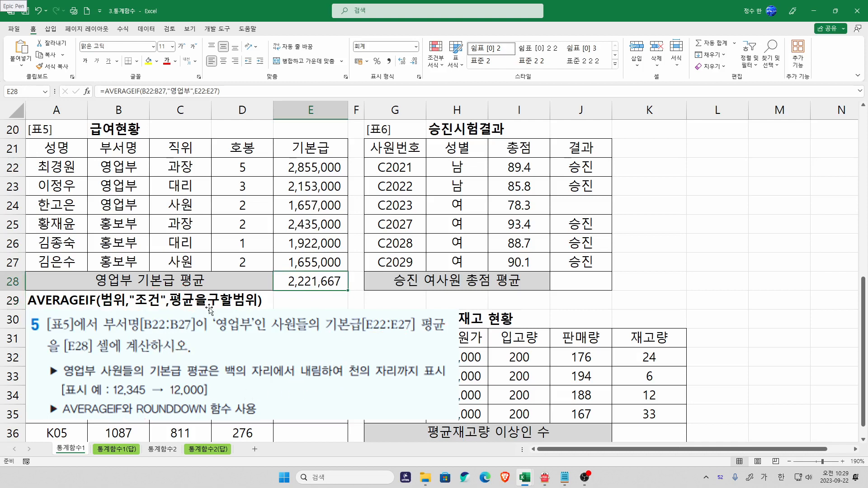
pyautogui.click(54, 301)
pyautogui.write('ROUNDDOWN(값, 조절할 자릿수)')
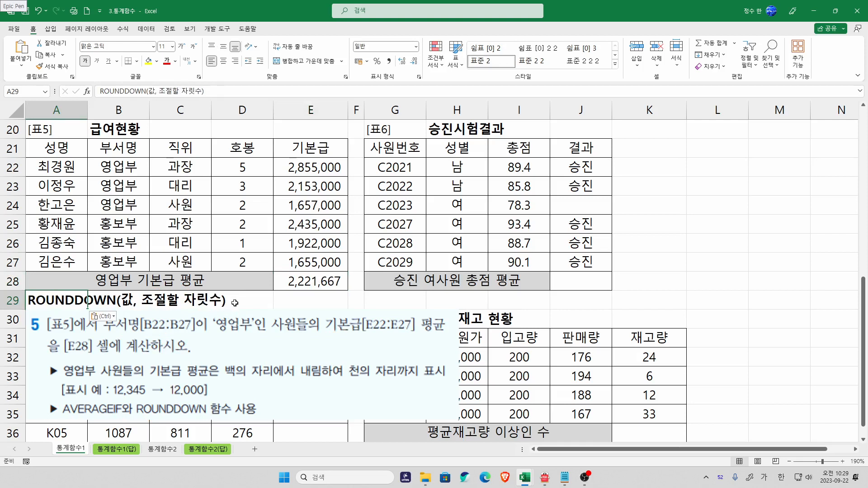
pyautogui.click(231, 307)
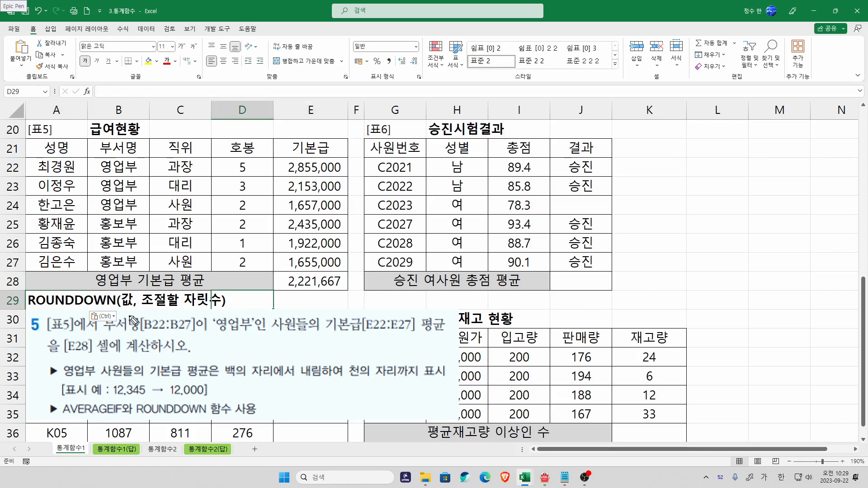
# Underline both ROUNDDOWN arguments in red, circle "백의", underline the zeros of 12,000 and write -3 beside them and the digits argument
pyautogui.moveTo(124, 312); pyautogui.dragTo(223, 310)
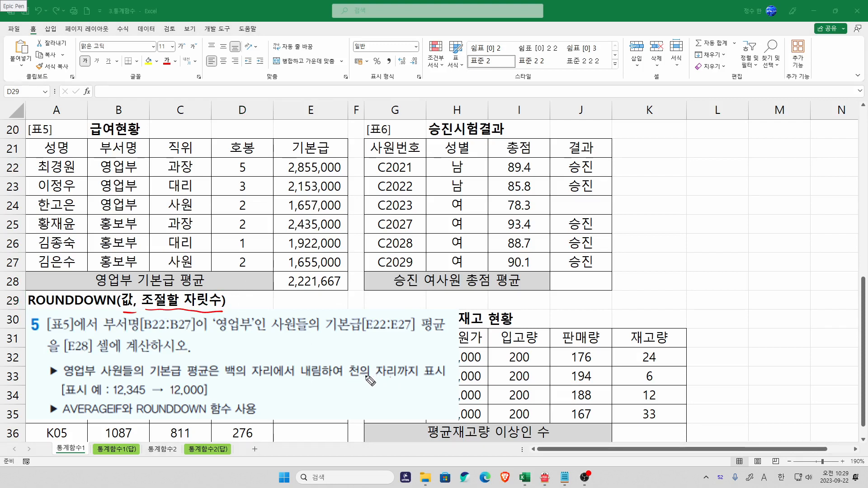
pyautogui.moveTo(230, 383); pyautogui.dragTo(237, 381)
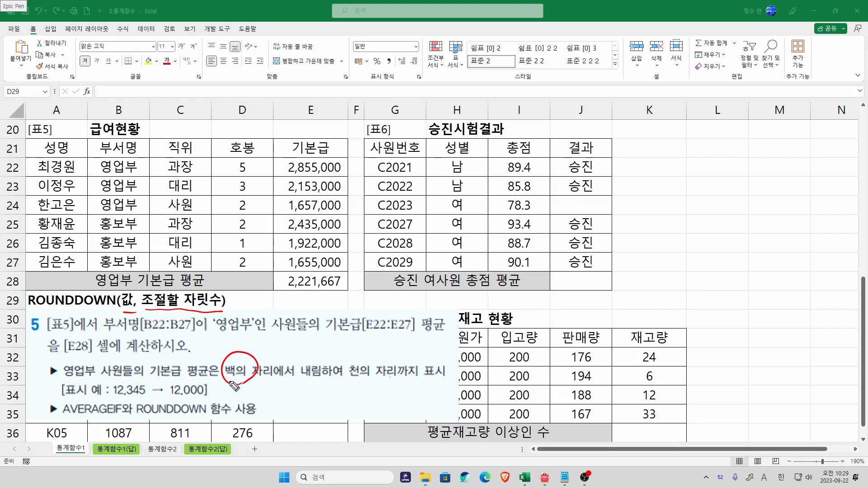
pyautogui.moveTo(183, 398)
pyautogui.mouseDown()
pyautogui.moveTo(212, 395)
pyautogui.moveTo(212, 411)
pyautogui.mouseUp()
pyautogui.moveTo(195, 331)
pyautogui.mouseDown()
pyautogui.moveTo(209, 316)
pyautogui.moveTo(216, 324)
pyautogui.mouseUp()
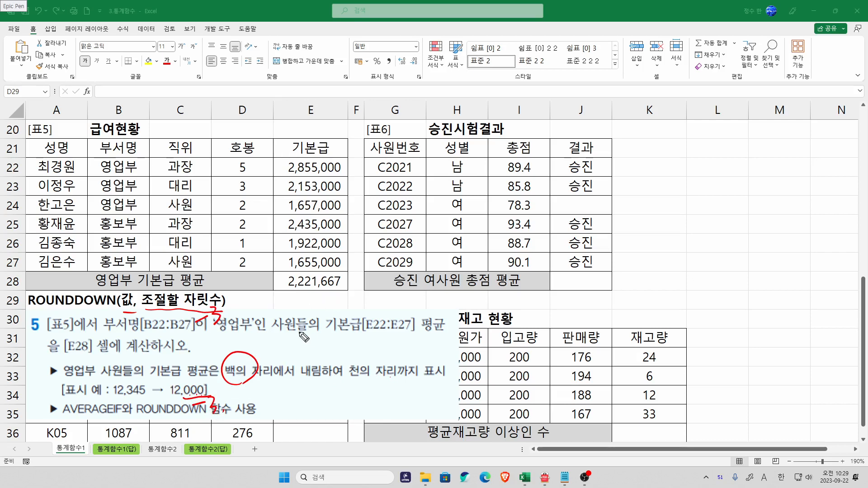
# Handwrite the sample number 1234.567 and number its digit positions 0, 1, 2 and 3 from the ones place through the decimals
pyautogui.moveTo(311, 302)
pyautogui.mouseDown()
pyautogui.moveTo(305, 314)
pyautogui.moveTo(331, 311)
pyautogui.mouseUp()
pyautogui.moveTo(334, 300); pyautogui.dragTo(335, 313)
pyautogui.moveTo(354, 299)
pyautogui.mouseDown()
pyautogui.moveTo(356, 312)
pyautogui.moveTo(380, 312)
pyautogui.moveTo(418, 297)
pyautogui.moveTo(413, 312)
pyautogui.mouseUp()
pyautogui.moveTo(363, 322)
pyautogui.mouseDown()
pyautogui.moveTo(372, 317)
pyautogui.moveTo(365, 362)
pyautogui.moveTo(378, 318)
pyautogui.mouseUp()
pyautogui.moveTo(389, 347); pyautogui.dragTo(388, 362)
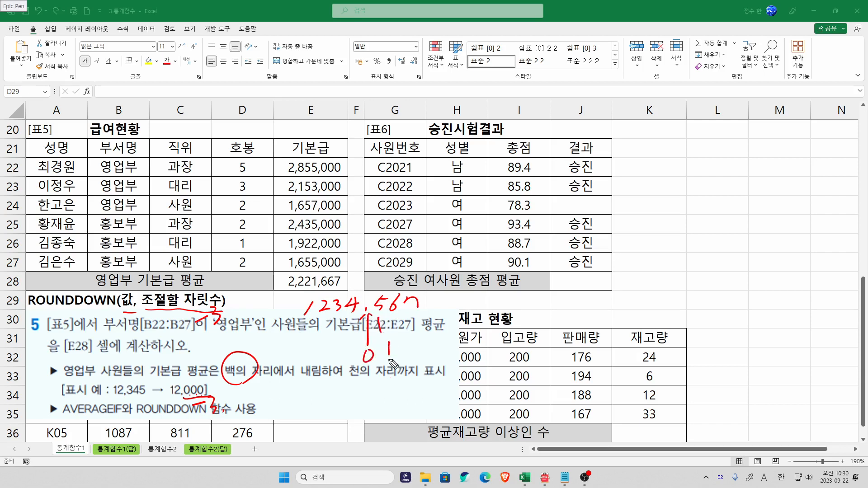
pyautogui.moveTo(385, 318); pyautogui.dragTo(413, 361)
pyautogui.moveTo(404, 325)
pyautogui.mouseDown()
pyautogui.moveTo(410, 317)
pyautogui.moveTo(418, 358)
pyautogui.mouseUp()
# Number the sample's positions before the ones digit -1, -2 and -3, circle -3 and 1, and clear all ink
pyautogui.moveTo(357, 343)
pyautogui.mouseDown()
pyautogui.moveTo(356, 318)
pyautogui.moveTo(352, 353)
pyautogui.mouseUp()
pyautogui.moveTo(342, 316); pyautogui.dragTo(320, 340)
pyautogui.moveTo(310, 343)
pyautogui.mouseDown()
pyautogui.moveTo(320, 353)
pyautogui.moveTo(304, 348)
pyautogui.mouseUp()
pyautogui.moveTo(312, 319); pyautogui.dragTo(284, 345)
pyautogui.moveTo(265, 350); pyautogui.dragTo(273, 362)
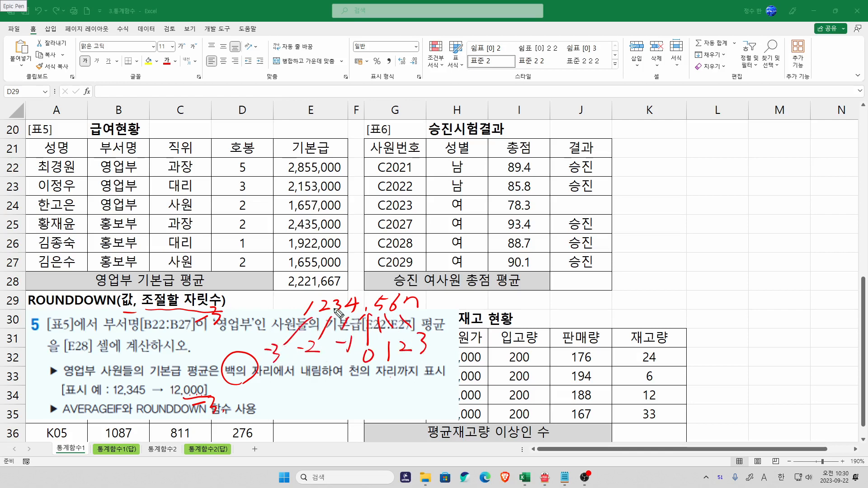
pyautogui.moveTo(261, 355); pyautogui.dragTo(264, 358)
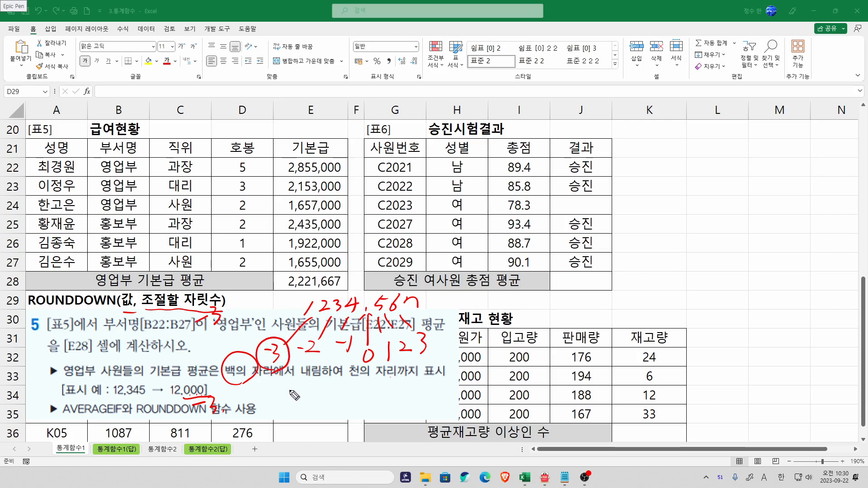
pyautogui.moveTo(393, 342)
pyautogui.mouseDown()
pyautogui.moveTo(384, 370)
pyautogui.moveTo(395, 344)
pyautogui.mouseUp()
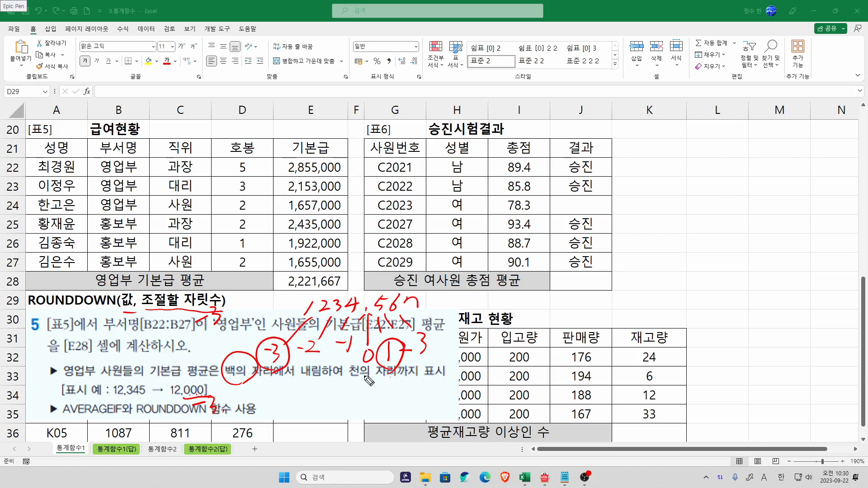
pyautogui.hotkey('ctrl', 'shift', '7')
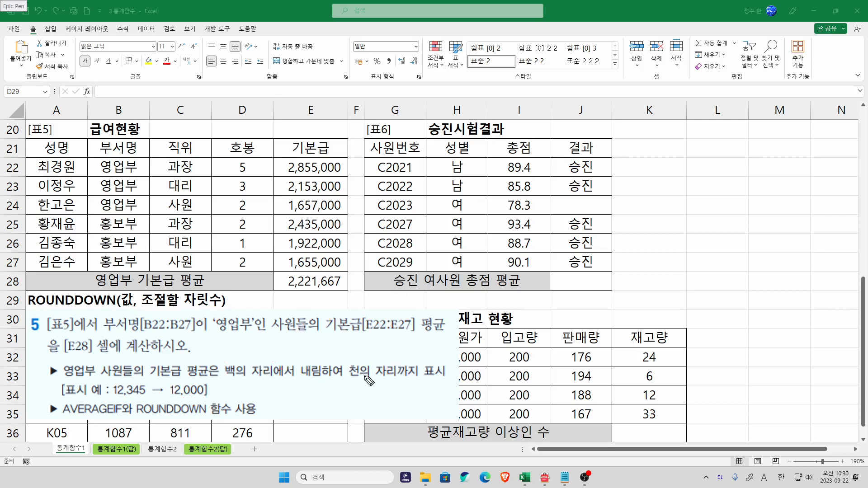
# Wrap the AVERAGEIF formula in E28 in ROUNDDOWN with -3 as the number of digits
pyautogui.doubleClick(318, 287)
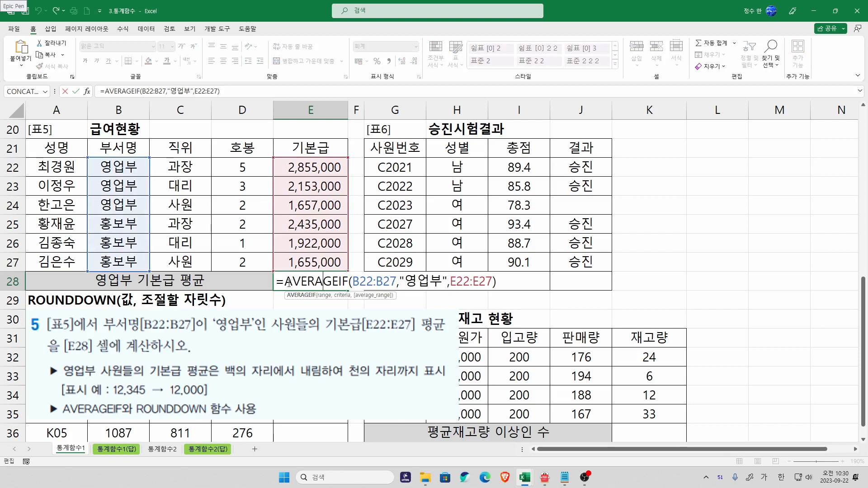
pyautogui.write('개ㅕ')
pyautogui.press('BackSpace')
pyautogui.press('BackSpace')
pyautogui.press('Hangul')
pyautogui.write('ROU')
pyautogui.doubleClick(318, 309)
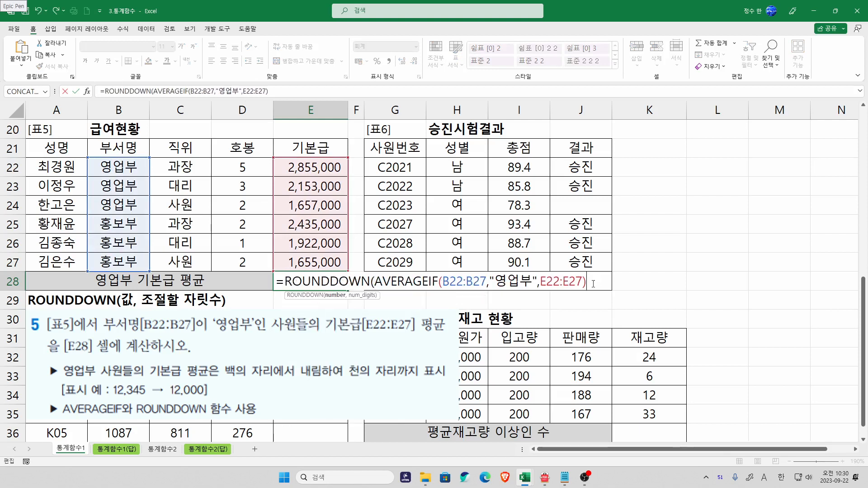
pyautogui.write(',-3')
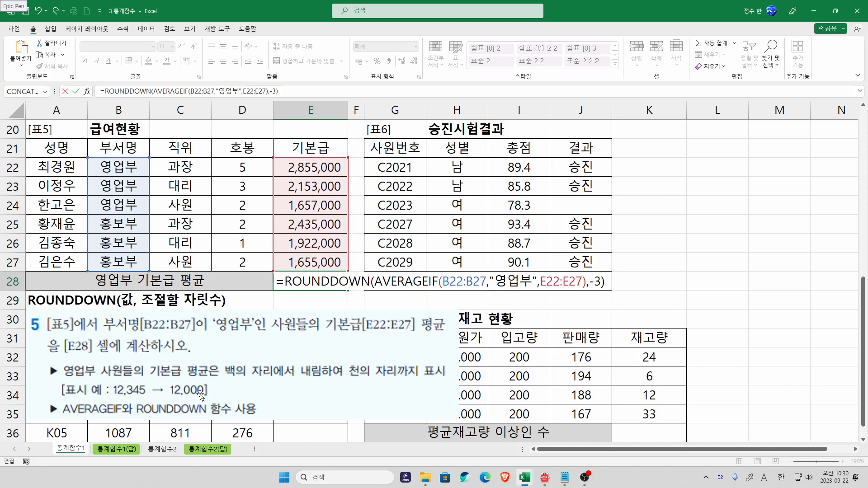
pyautogui.write(')')
pyautogui.press('Return')
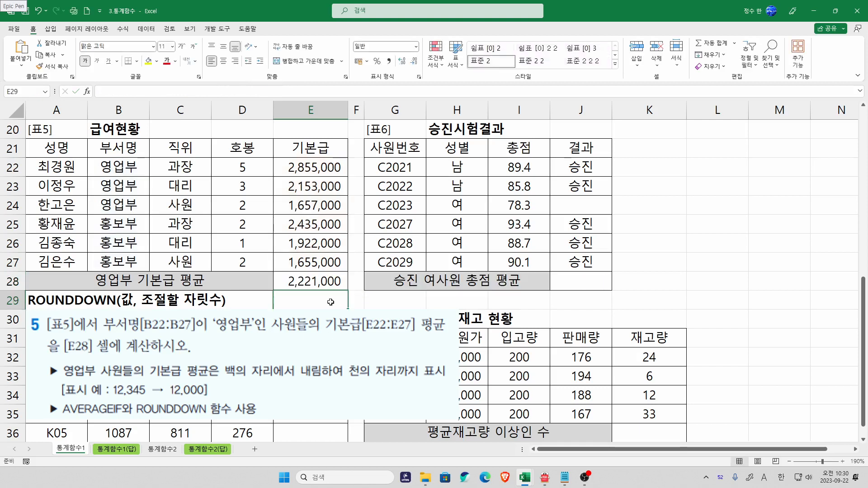
# Try -2 as the ROUNDDOWN digits argument in E28 and set it back to -3
pyautogui.doubleClick(326, 284)
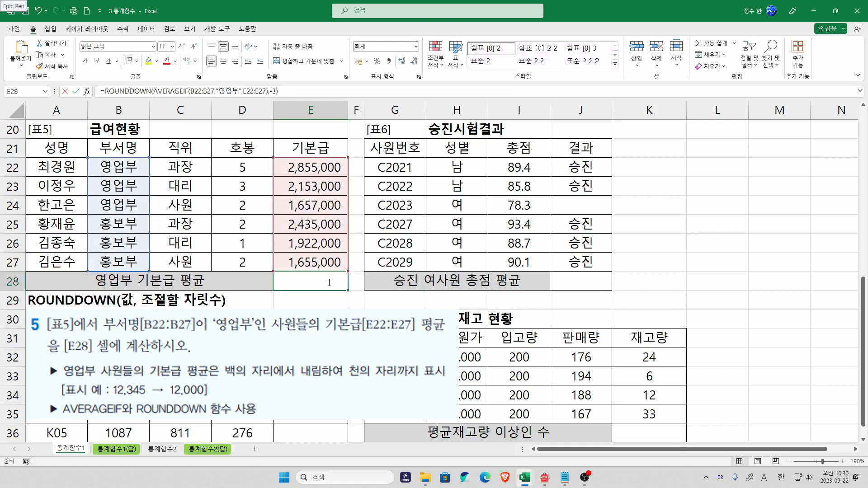
pyautogui.doubleClick(598, 279)
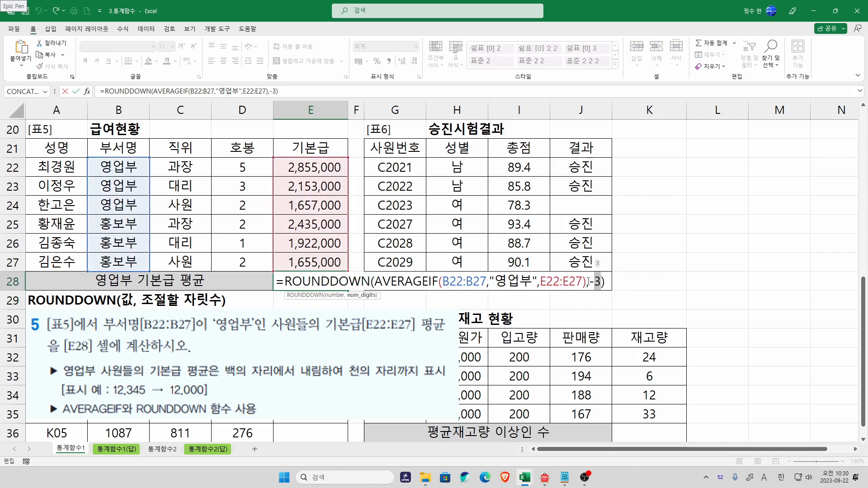
pyautogui.write('2')
pyautogui.press('Return')
pyautogui.doubleClick(342, 280)
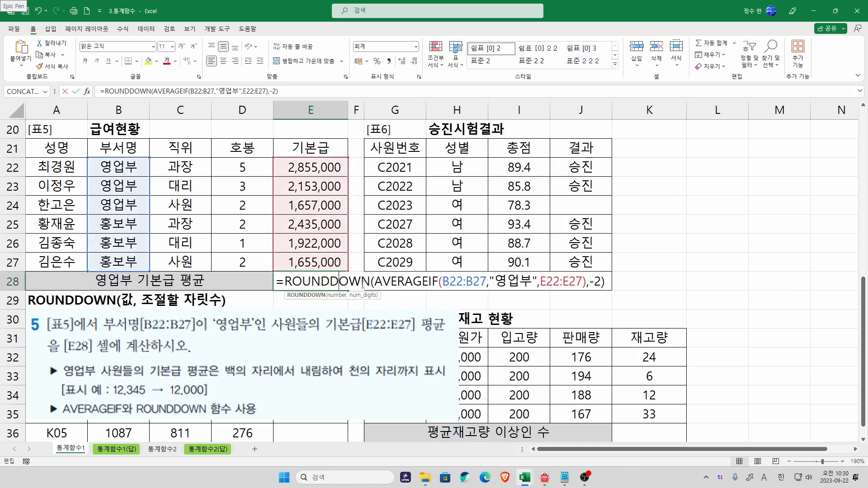
pyautogui.click(599, 284)
pyautogui.write('32')
pyautogui.press('Return')
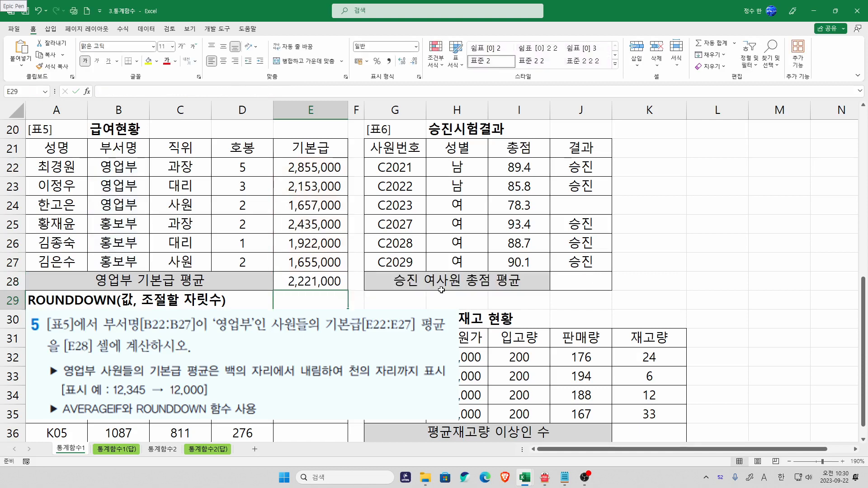
pyautogui.press('Up')
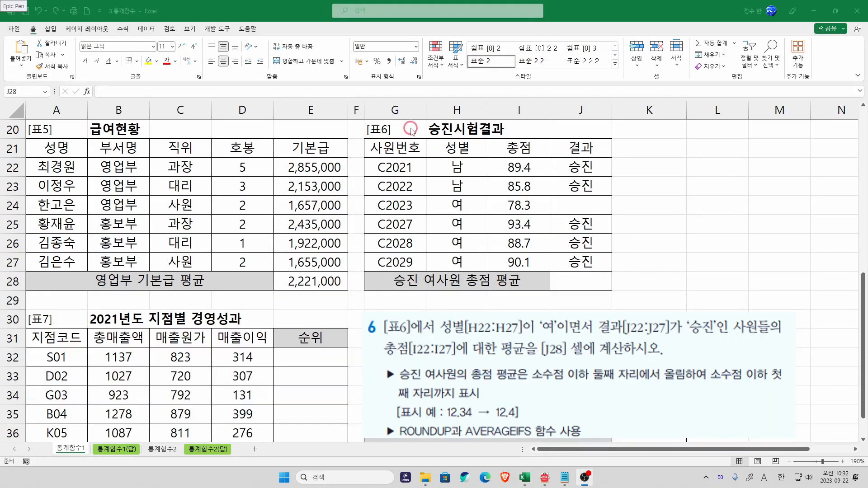
# Enter the syntax note AVERAGEIFS(평균을구할범위,범위,"조건",범위,"조건",..) in G29 under table 6 and mark its final S in red
pyautogui.click(409, 129)
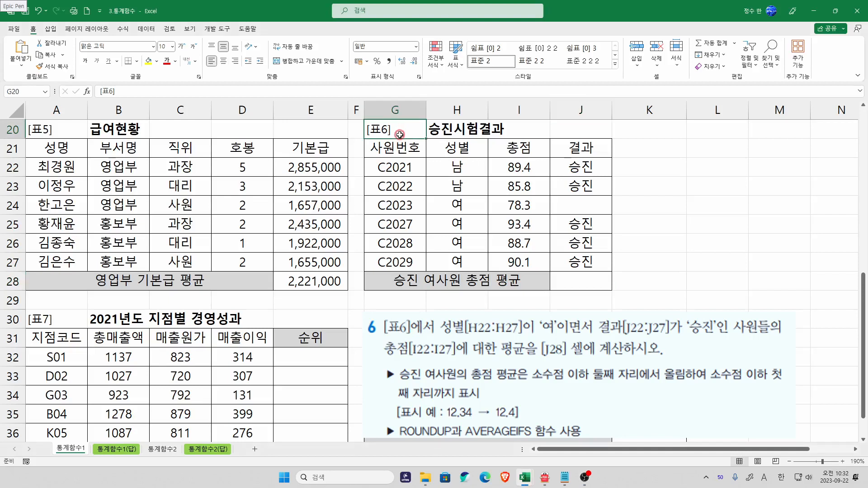
pyautogui.click(562, 286)
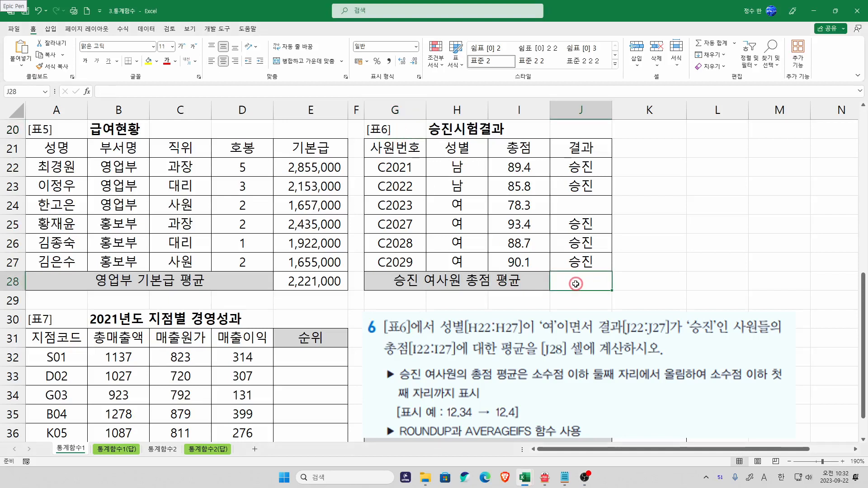
pyautogui.click(408, 300)
pyautogui.write('AVERAGEIFS(평균을구할범위,범위,"조건",범위,"조건",..)')
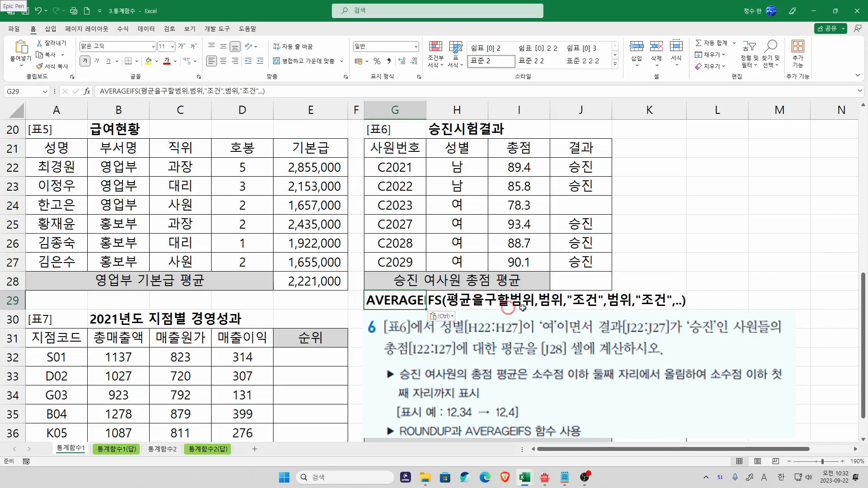
pyautogui.click(700, 300)
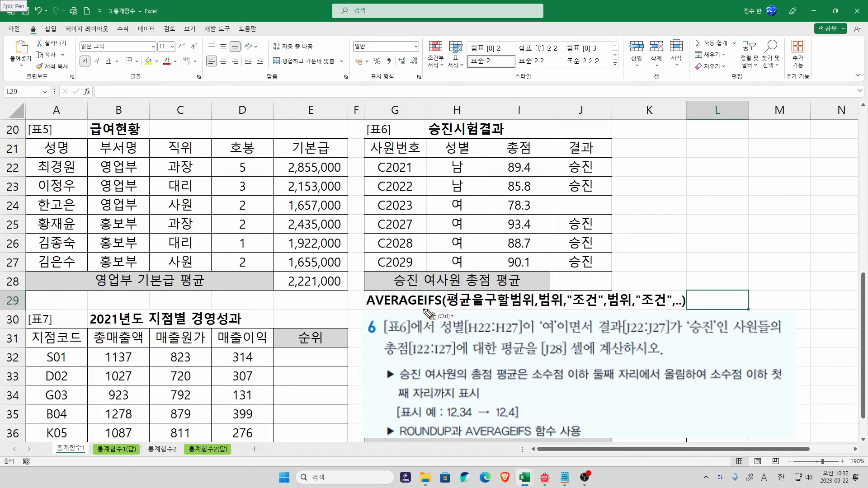
pyautogui.moveTo(436, 286); pyautogui.dragTo(440, 286)
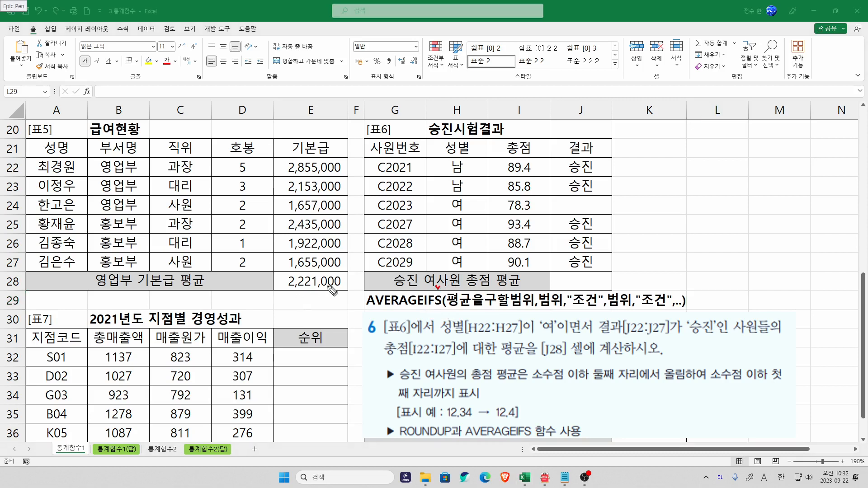
# Underline the average range, both criteria ranges and both conditions in the G29 syntax note, and star the first argument in red
pyautogui.moveTo(445, 308); pyautogui.dragTo(532, 307)
pyautogui.moveTo(469, 290)
pyautogui.mouseDown()
pyautogui.moveTo(482, 293)
pyautogui.moveTo(465, 291)
pyautogui.mouseUp()
pyautogui.moveTo(533, 309); pyautogui.dragTo(536, 310)
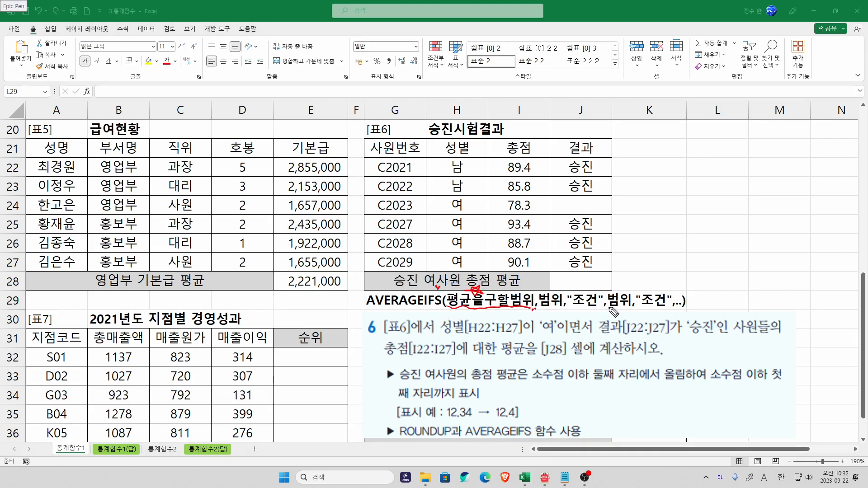
pyautogui.click(552, 307)
pyautogui.click(586, 307)
pyautogui.click(619, 309)
pyautogui.click(652, 309)
# Underline and number problem 6's two conditions 1 and 2, circle 총점[I22:I27], and draw an arrow to it from the note's average-range argument
pyautogui.moveTo(446, 337)
pyautogui.mouseDown()
pyautogui.moveTo(554, 334)
pyautogui.moveTo(528, 322)
pyautogui.moveTo(536, 312)
pyautogui.moveTo(532, 320)
pyautogui.mouseUp()
pyautogui.moveTo(592, 338); pyautogui.dragTo(716, 336)
pyautogui.moveTo(717, 304); pyautogui.dragTo(715, 302)
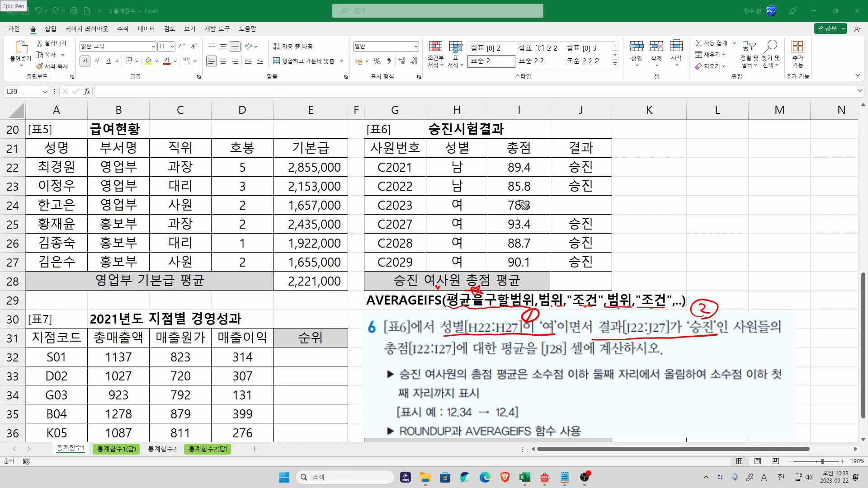
pyautogui.moveTo(539, 161); pyautogui.dragTo(540, 165)
pyautogui.moveTo(380, 359); pyautogui.dragTo(505, 355)
pyautogui.moveTo(452, 307)
pyautogui.mouseDown()
pyautogui.moveTo(415, 354)
pyautogui.moveTo(462, 341)
pyautogui.moveTo(382, 358)
pyautogui.mouseUp()
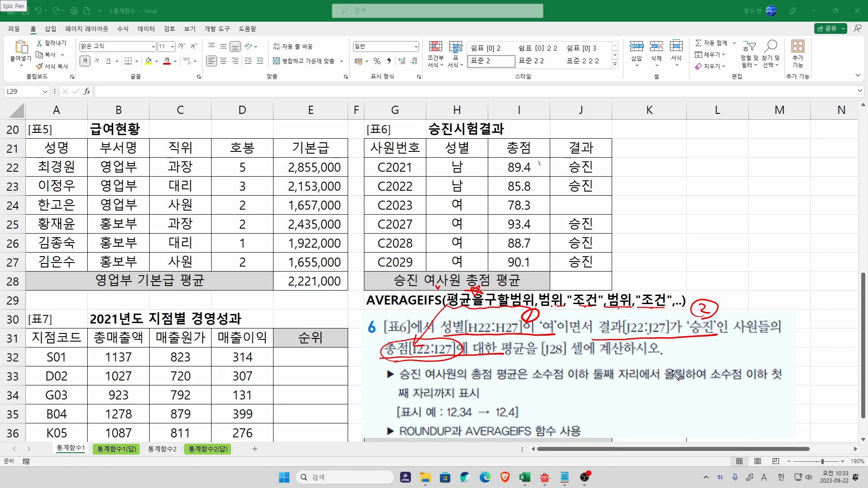
# Tick the sample value 12.4, box AVERAGEIFS in problem 6 with a handwritten remark above, and clear all ink
pyautogui.moveTo(510, 398); pyautogui.dragTo(524, 396)
pyautogui.moveTo(464, 435)
pyautogui.mouseDown()
pyautogui.moveTo(541, 423)
pyautogui.moveTo(502, 443)
pyautogui.moveTo(465, 434)
pyautogui.moveTo(543, 427)
pyautogui.moveTo(464, 441)
pyautogui.mouseUp()
pyautogui.moveTo(558, 394)
pyautogui.mouseDown()
pyautogui.moveTo(569, 400)
pyautogui.moveTo(565, 411)
pyautogui.moveTo(579, 407)
pyautogui.mouseUp()
pyautogui.click(587, 409)
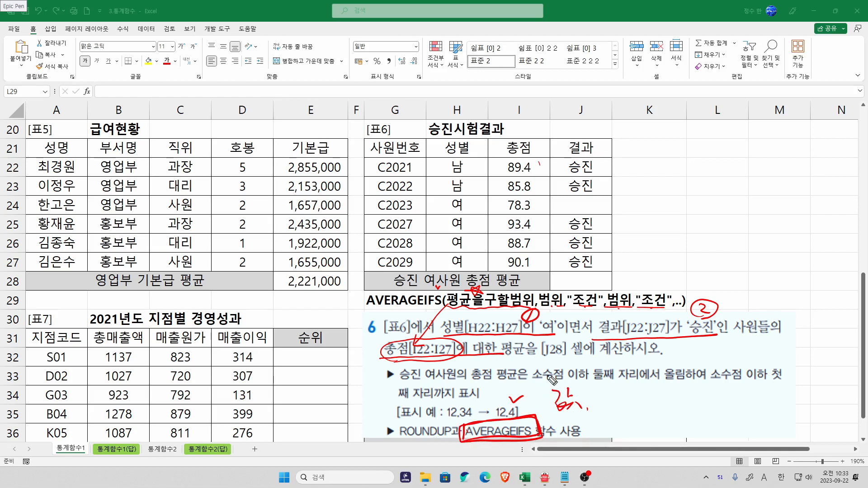
pyautogui.hotkey('ctrl', 'shift', '7')
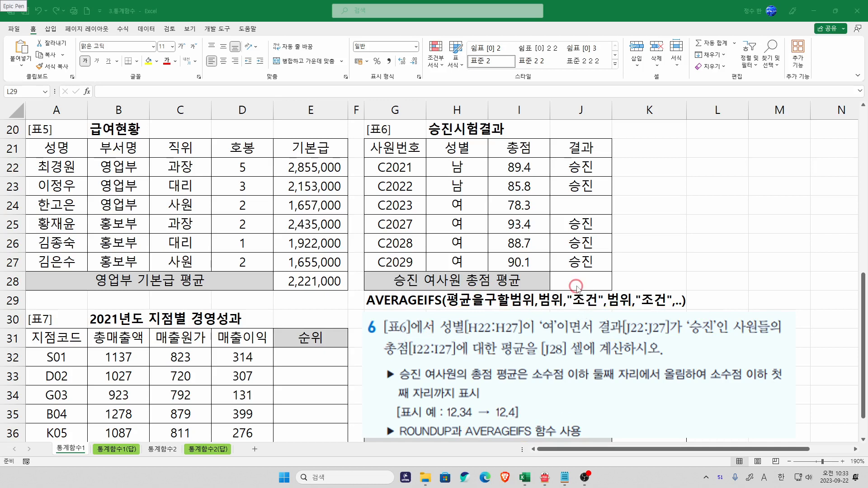
# Start an AVERAGEIFS formula in J28 with I22:I27 as the average range
pyautogui.click(594, 279)
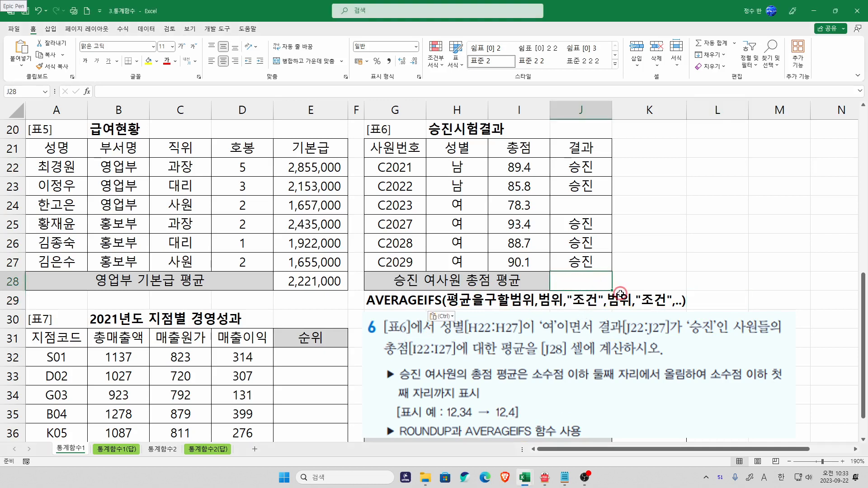
pyautogui.write('=AVER')
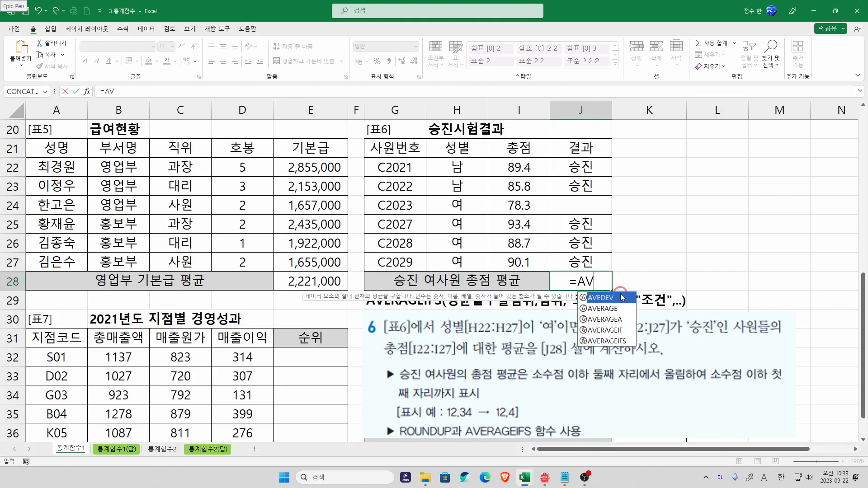
pyautogui.press('Down')
pyautogui.press('Down')
pyautogui.press('Down')
pyautogui.press('Tab')
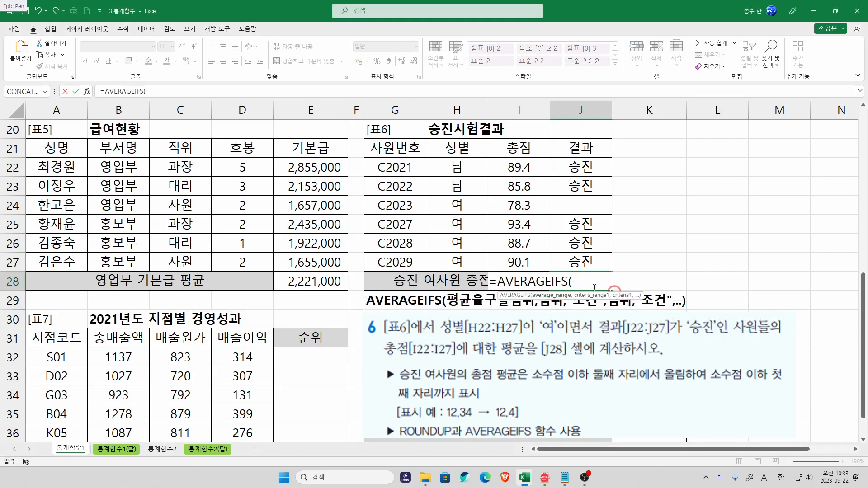
pyautogui.click(510, 295)
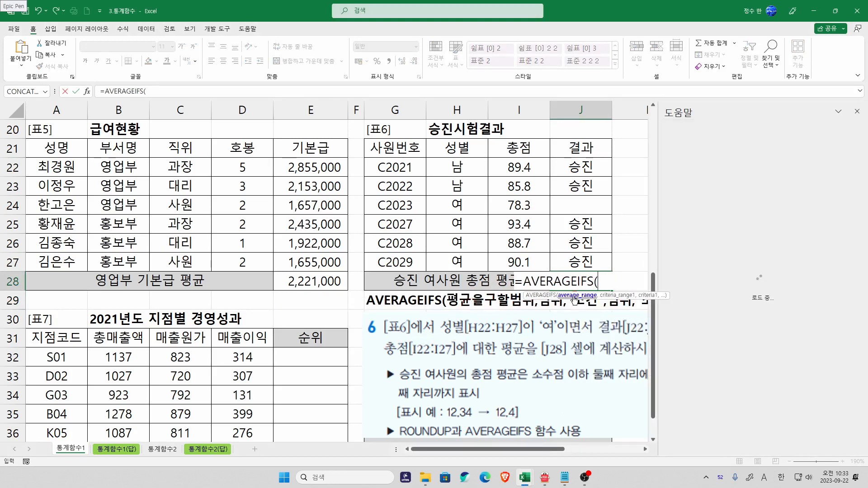
pyautogui.click(857, 111)
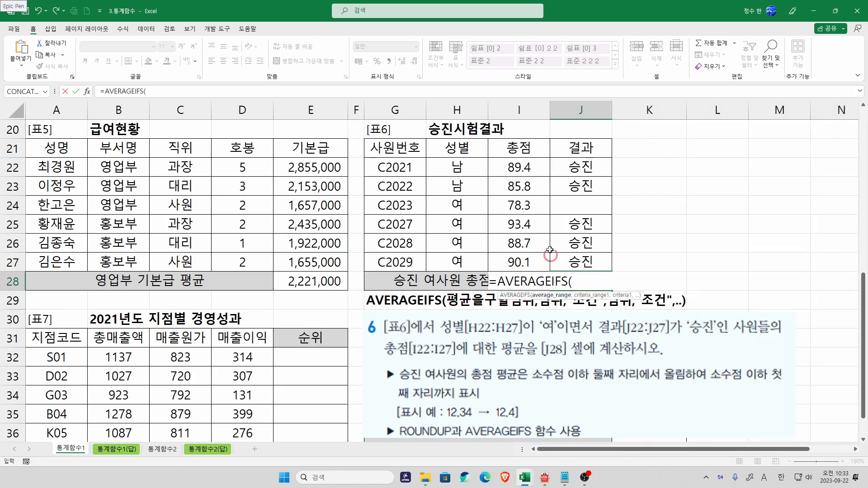
pyautogui.moveTo(538, 166); pyautogui.dragTo(538, 264)
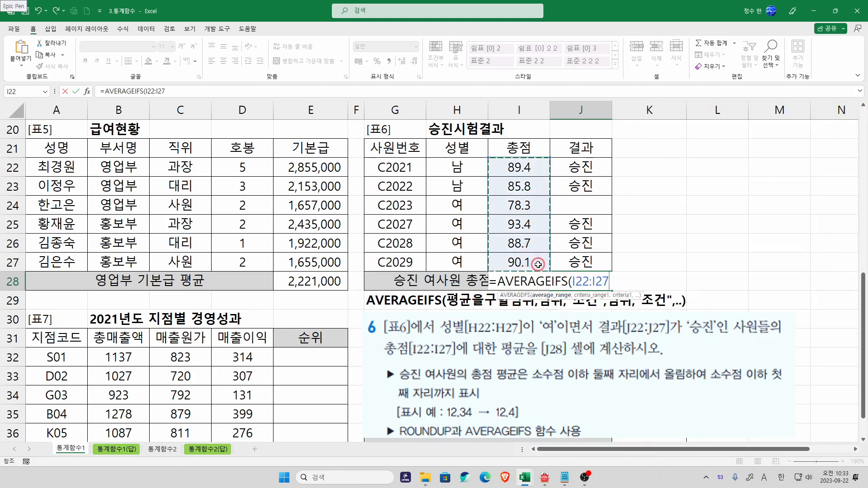
pyautogui.write(',')
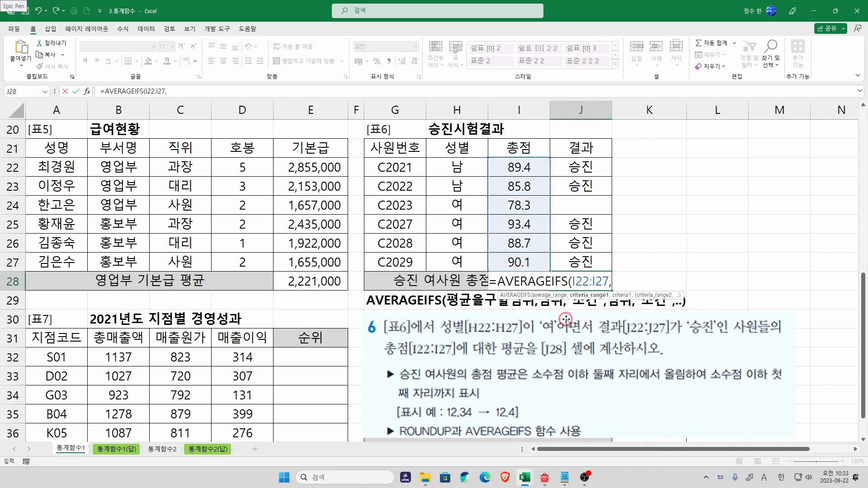
# Add the first criteria range H22:H27 with the condition "여" to the AVERAGEIFS formula
pyautogui.moveTo(621, 296); pyautogui.dragTo(620, 270)
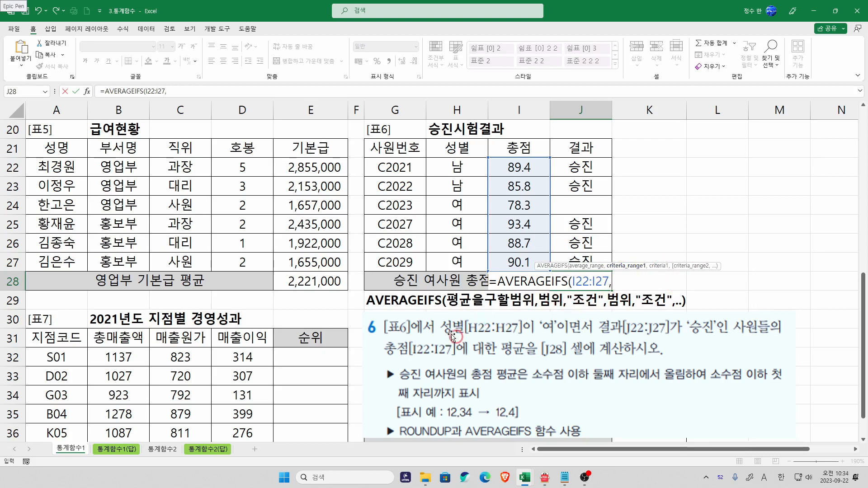
pyautogui.click(473, 170)
pyautogui.moveTo(471, 182); pyautogui.dragTo(468, 264)
pyautogui.write(',"남')
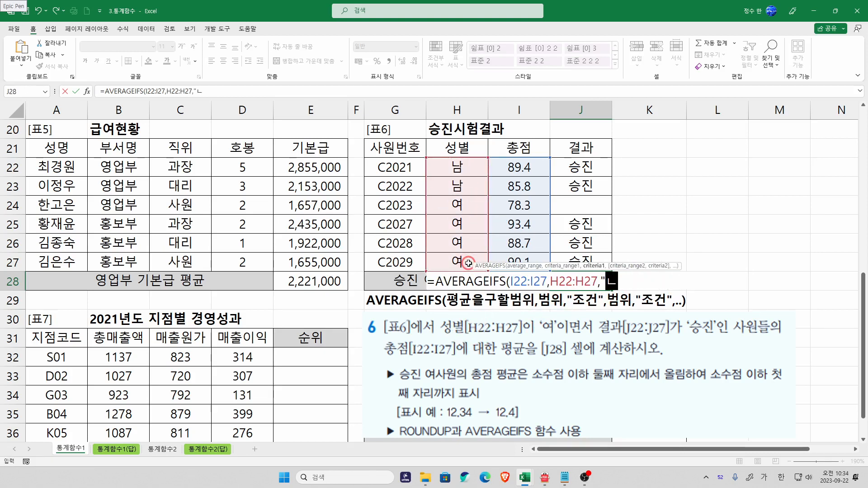
pyautogui.press('BackSpace')
pyautogui.press('BackSpace')
pyautogui.write('여",')
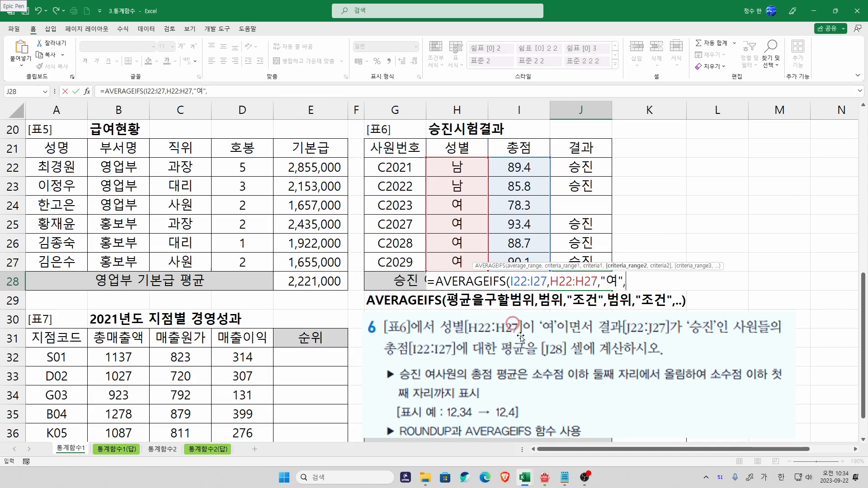
# Add the second criteria range J22:J27 with the condition "승진" and complete the AVERAGEIFS formula in J28
pyautogui.moveTo(596, 163); pyautogui.dragTo(586, 258)
pyautogui.write(',"')
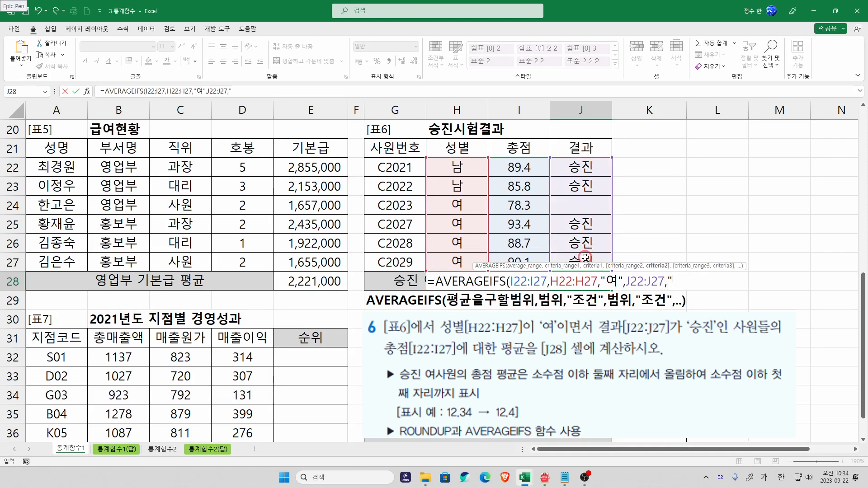
pyautogui.write('승진')
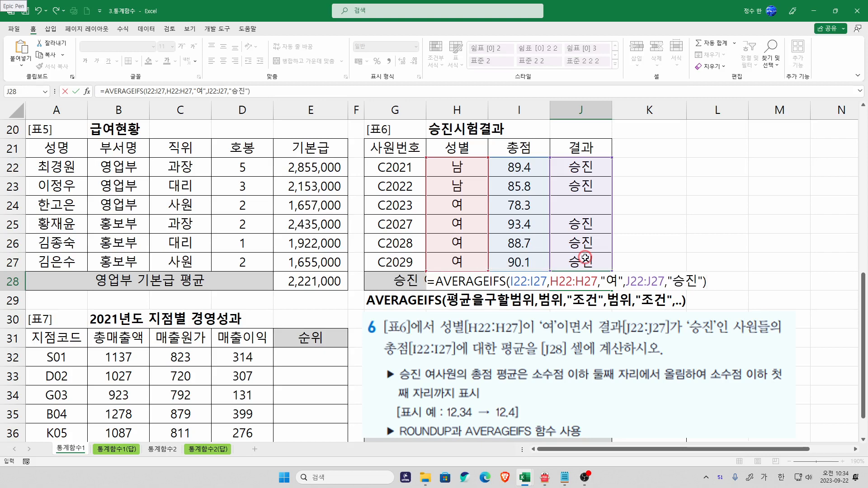
pyautogui.press('Return')
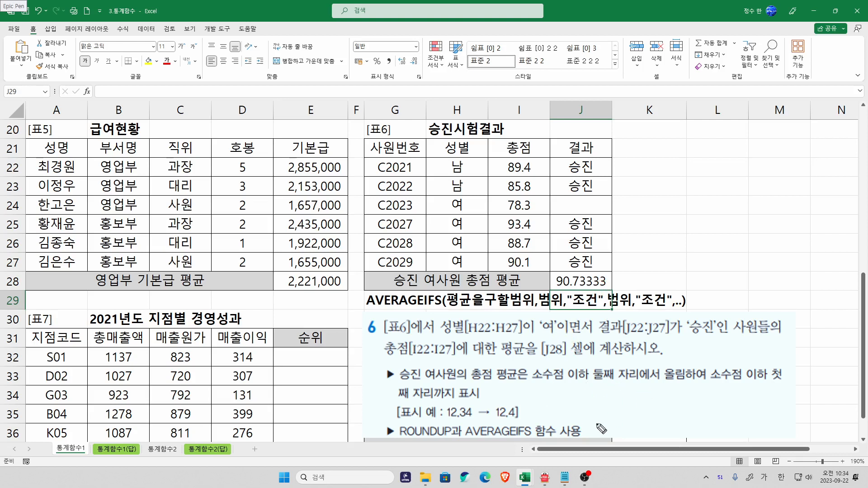
# Underline 90.7 in J28, mark the decimal being rounded up, write 90.8 beside it, and clear all ink
pyautogui.moveTo(564, 292)
pyautogui.mouseDown()
pyautogui.moveTo(582, 288)
pyautogui.moveTo(579, 275)
pyautogui.mouseUp()
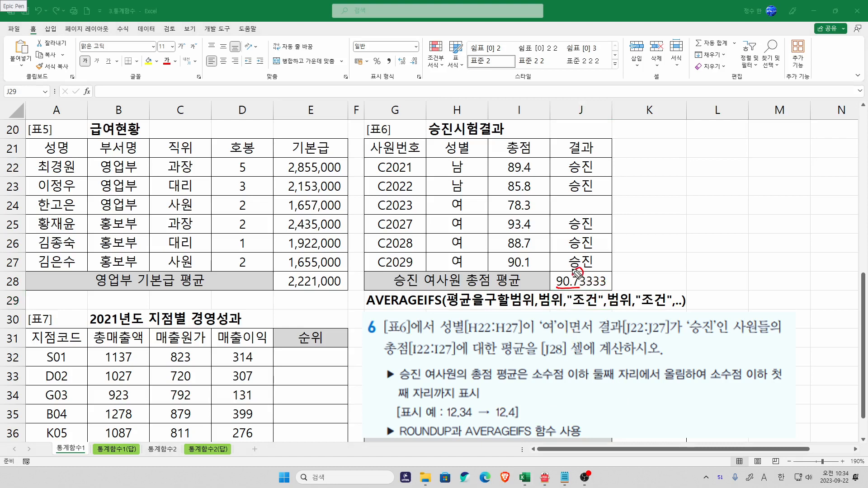
pyautogui.moveTo(643, 273)
pyautogui.mouseDown()
pyautogui.moveTo(633, 282)
pyautogui.moveTo(638, 288)
pyautogui.mouseUp()
pyautogui.moveTo(653, 274)
pyautogui.mouseDown()
pyautogui.moveTo(646, 285)
pyautogui.moveTo(654, 274)
pyautogui.mouseUp()
pyautogui.moveTo(664, 281); pyautogui.dragTo(674, 280)
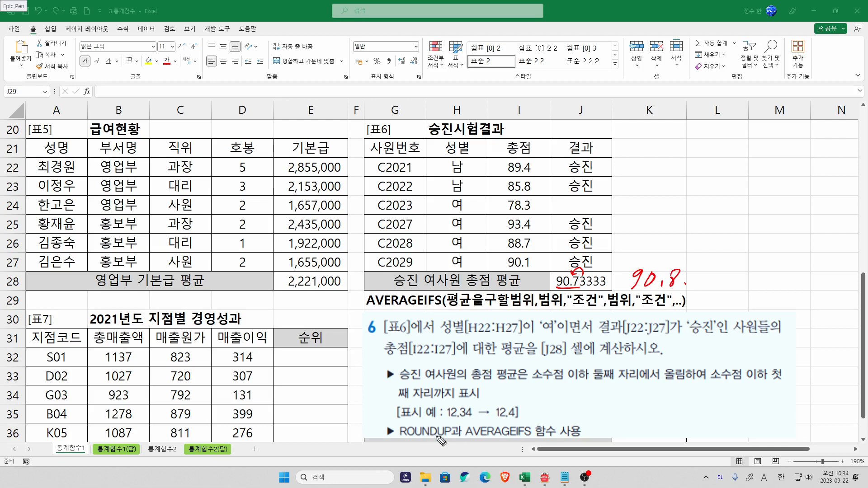
pyautogui.hotkey('ctrl', 'shift', '7')
pyautogui.hotkey('ctrl', 'shift', '2')
# Wrap the AVERAGEIFS formula in J28 in ROUNDUP with 1 as the number of digits
pyautogui.click(559, 298)
pyautogui.click(574, 281)
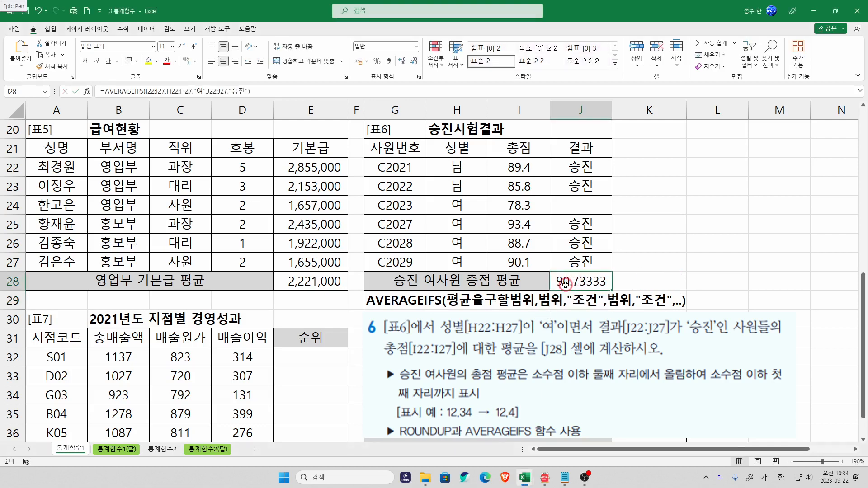
pyautogui.doubleClick(565, 284)
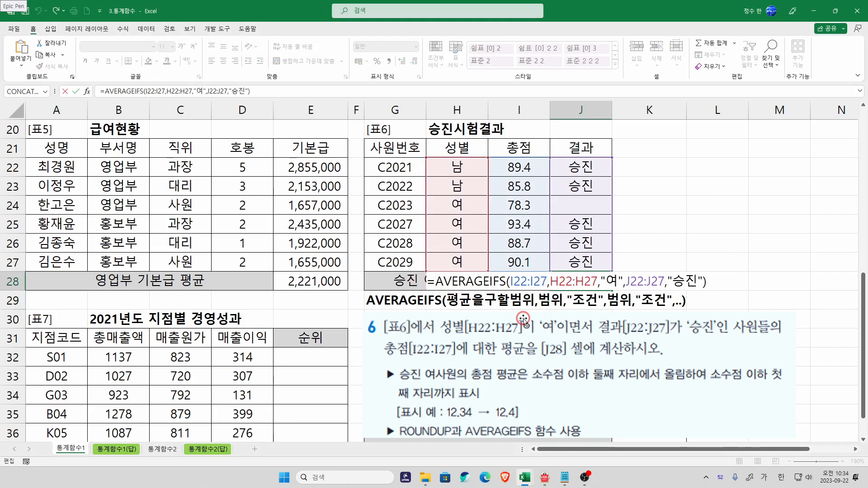
pyautogui.write('개')
pyautogui.press('BackSpace')
pyautogui.press('Hangul')
pyautogui.write('ROU')
pyautogui.press('Down')
pyautogui.press('Down')
pyautogui.press('Tab')
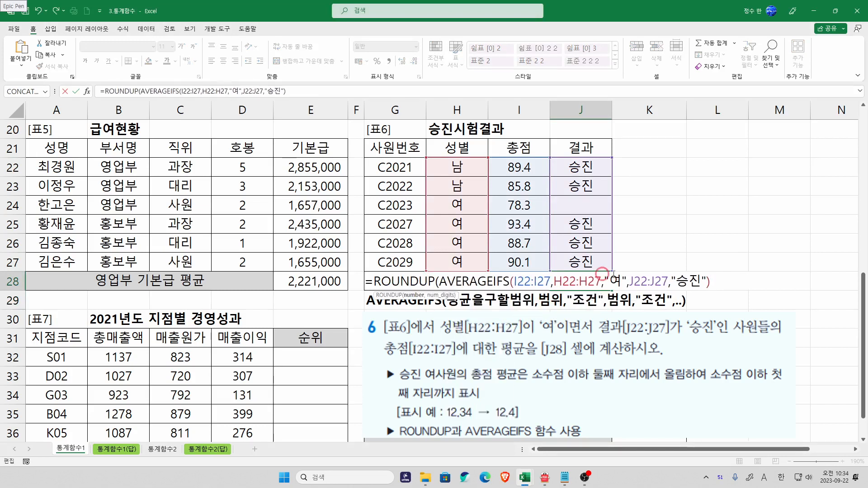
pyautogui.write(',1')
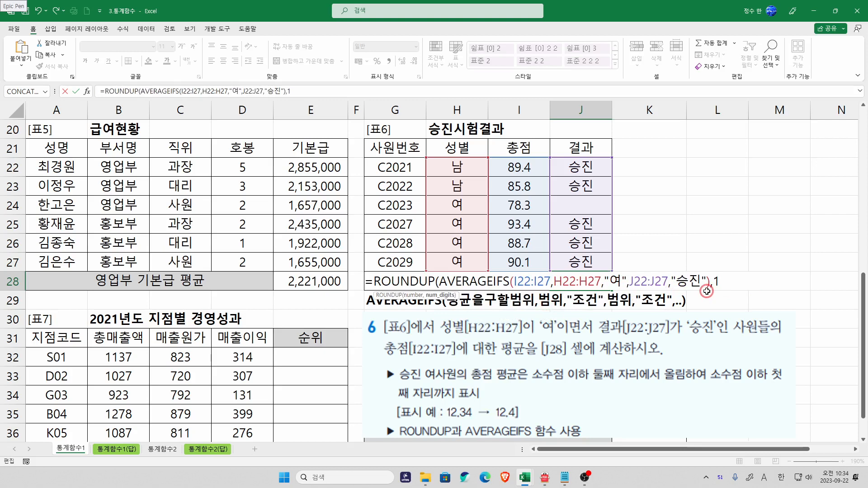
pyautogui.write(')')
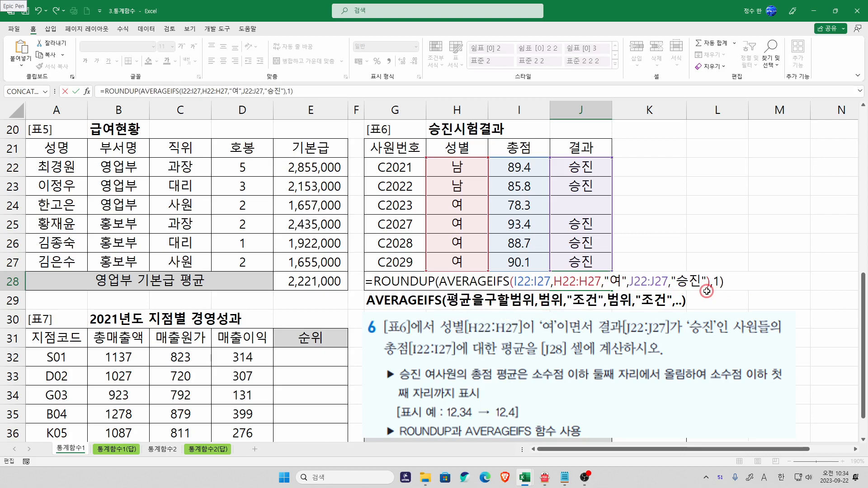
pyautogui.press('Return')
pyautogui.click(591, 284)
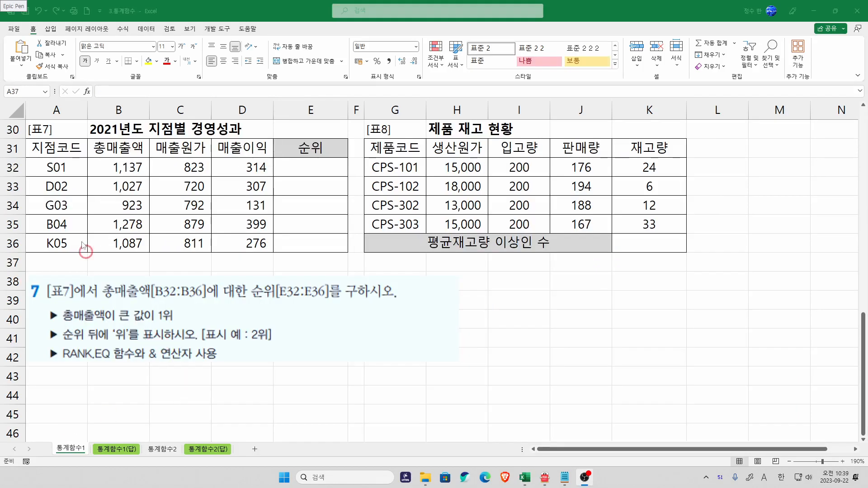
# Enter the syntax note RANK.EQ(순위를 구할 값, 범위, [내림차순, 오름차순]) in A37 and underline 위, 연산자 and RANK.EQ 함수 in problem 7
pyautogui.click(58, 129)
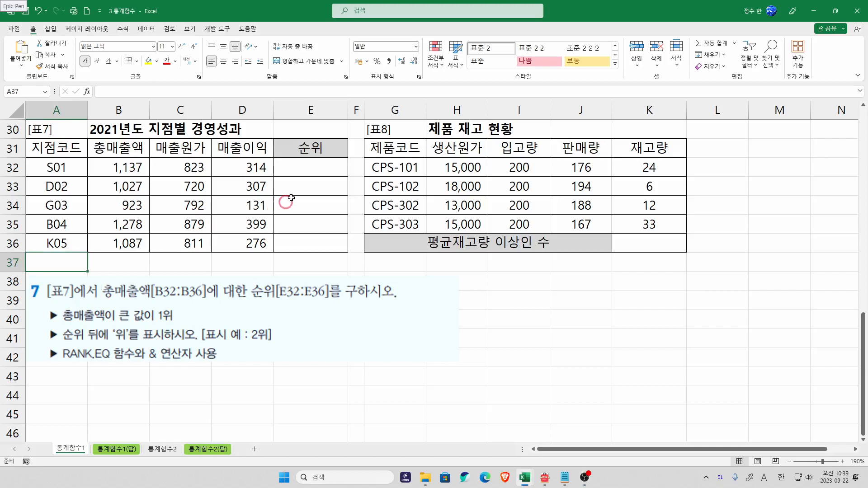
pyautogui.write('RANK.EQ(순위를 구할 값, 범위, [내림차순, 오름차순])')
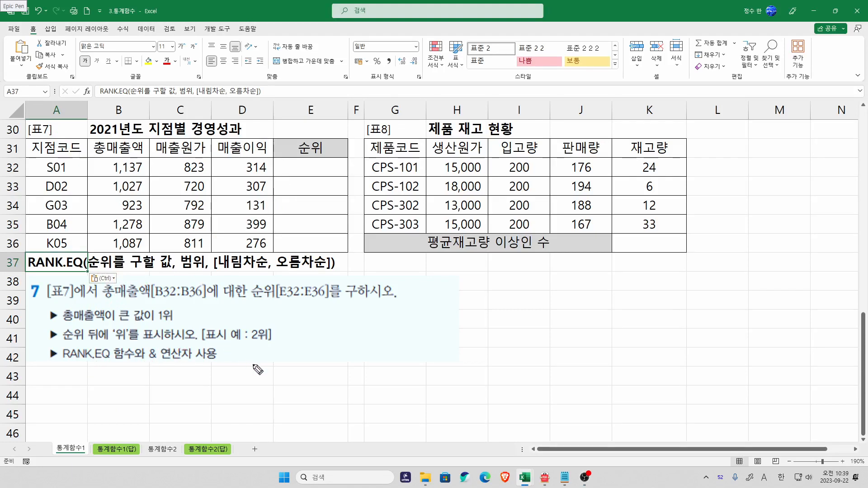
pyautogui.moveTo(259, 344); pyautogui.dragTo(268, 346)
pyautogui.moveTo(156, 362); pyautogui.dragTo(190, 363)
pyautogui.moveTo(66, 368); pyautogui.dragTo(137, 363)
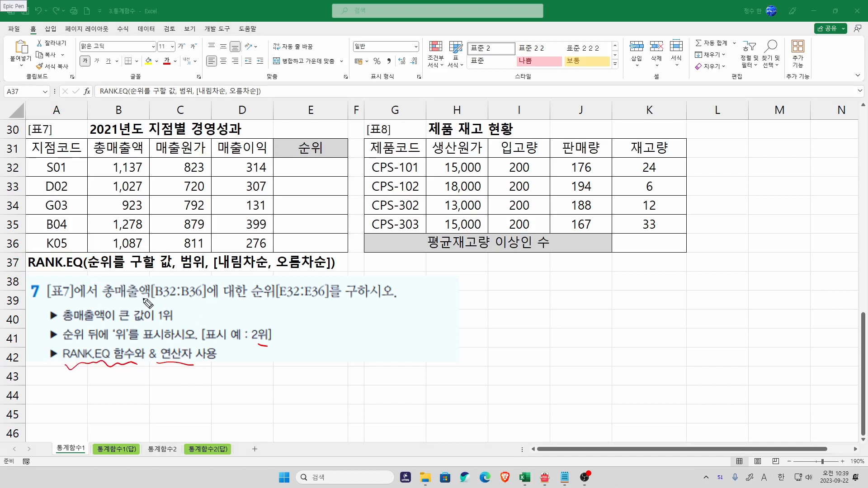
# Circle the total sales in B32, number B35 as 1 and B32 as 2, and draw red lines down beside B32:B36
pyautogui.moveTo(113, 176)
pyautogui.mouseDown()
pyautogui.moveTo(156, 163)
pyautogui.moveTo(117, 178)
pyautogui.mouseUp()
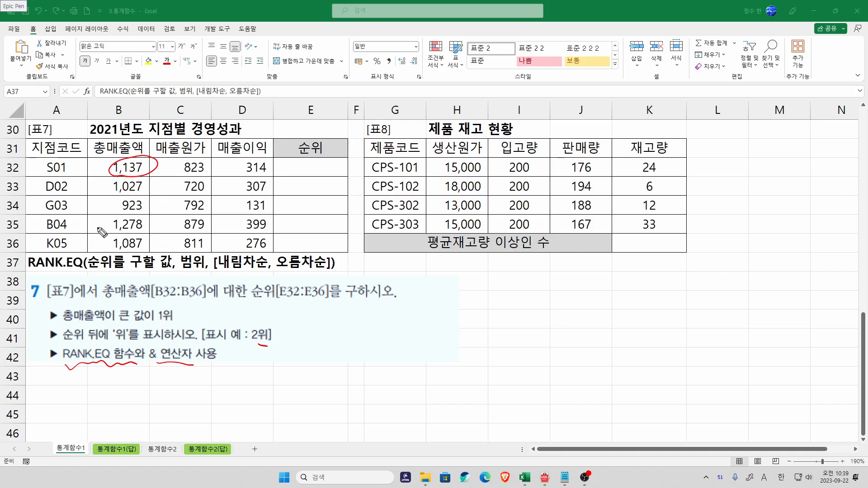
pyautogui.moveTo(103, 219); pyautogui.dragTo(97, 235)
pyautogui.moveTo(93, 170); pyautogui.dragTo(101, 177)
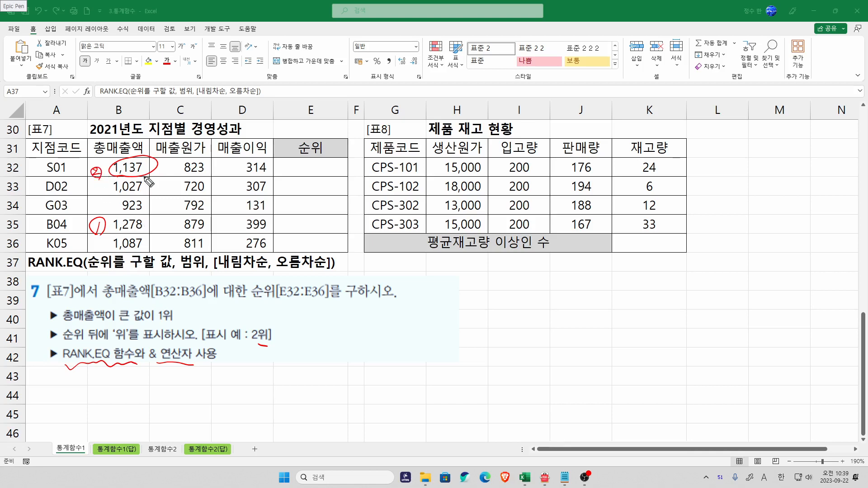
pyautogui.moveTo(140, 183)
pyautogui.mouseDown()
pyautogui.moveTo(108, 173)
pyautogui.moveTo(98, 228)
pyautogui.mouseUp()
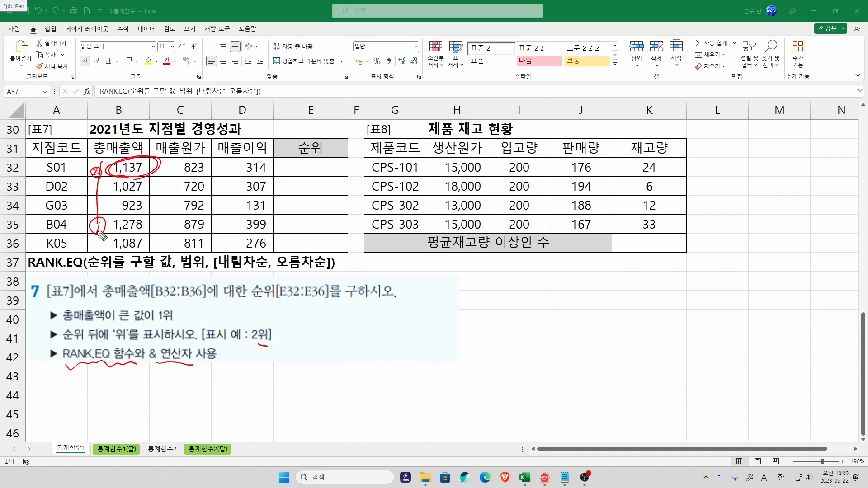
pyautogui.moveTo(110, 169); pyautogui.dragTo(101, 248)
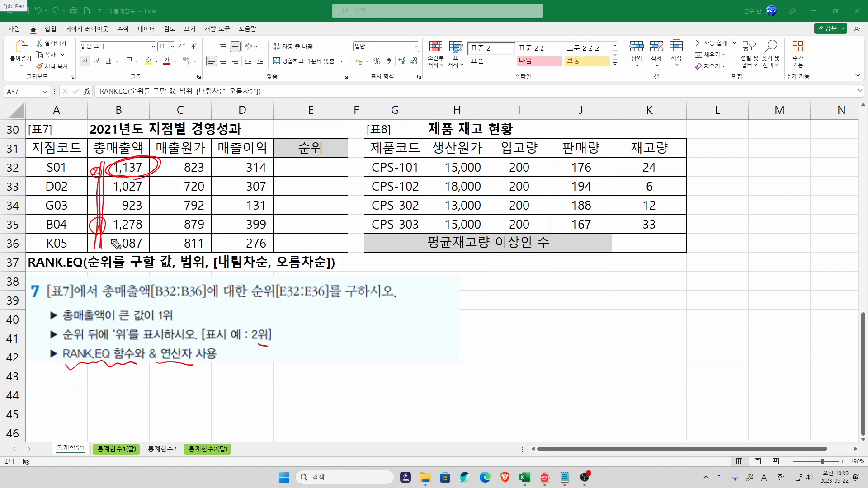
pyautogui.moveTo(158, 162); pyautogui.dragTo(168, 157)
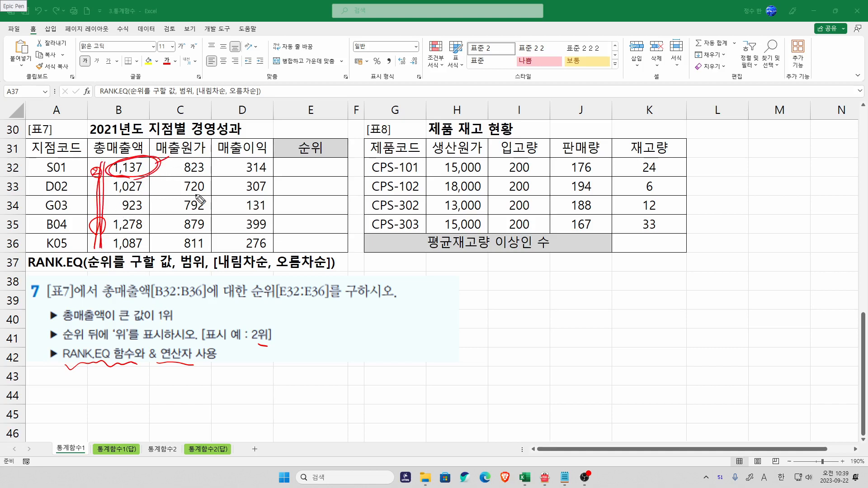
# Underline 순위를 구할 값 in the RANK.EQ note, draw an arrow up to B32, and circle 범위
pyautogui.moveTo(98, 271); pyautogui.dragTo(176, 276)
pyautogui.moveTo(156, 242)
pyautogui.mouseDown()
pyautogui.moveTo(151, 207)
pyautogui.moveTo(163, 186)
pyautogui.mouseUp()
pyautogui.moveTo(190, 248); pyautogui.dragTo(206, 283)
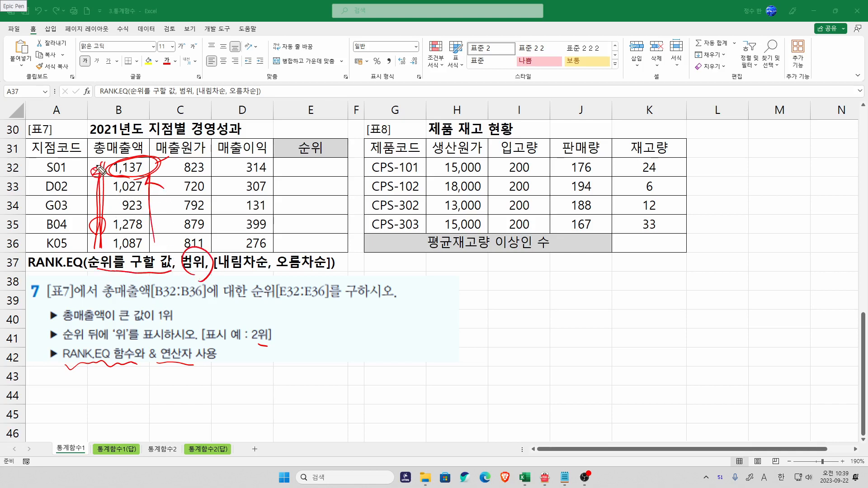
# Underline 내림차순 and 오름차순 in the RANK.EQ note, write 0 and 1 above them, and clear the pen marks
pyautogui.moveTo(93, 178); pyautogui.dragTo(95, 249)
pyautogui.moveTo(228, 273); pyautogui.dragTo(323, 274)
pyautogui.moveTo(254, 239)
pyautogui.mouseDown()
pyautogui.moveTo(239, 247)
pyautogui.moveTo(253, 257)
pyautogui.moveTo(242, 250)
pyautogui.mouseUp()
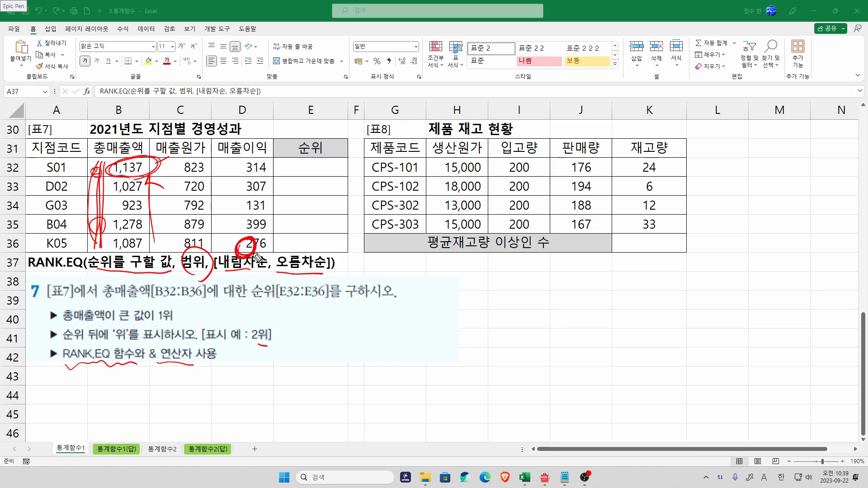
pyautogui.moveTo(312, 239); pyautogui.dragTo(304, 268)
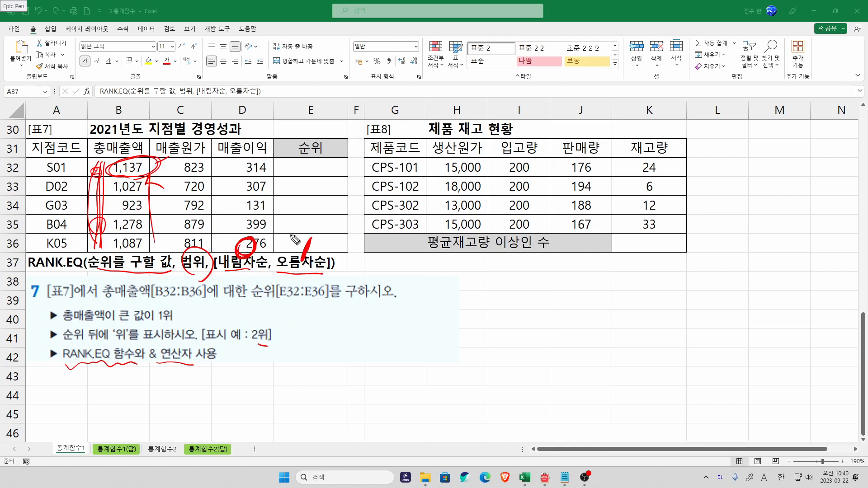
pyautogui.hotkey('ctrl', 'shift', 'c')
# Start a RANK.EQ formula in E32
pyautogui.click(324, 169)
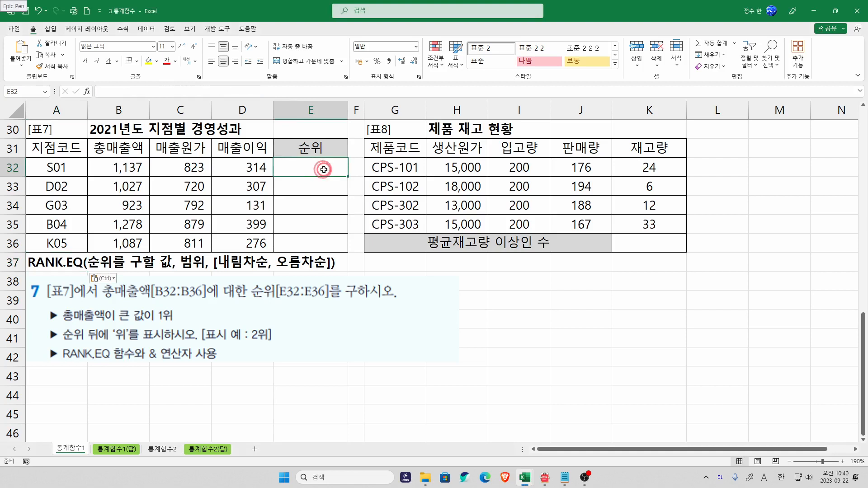
pyautogui.write('=RNA')
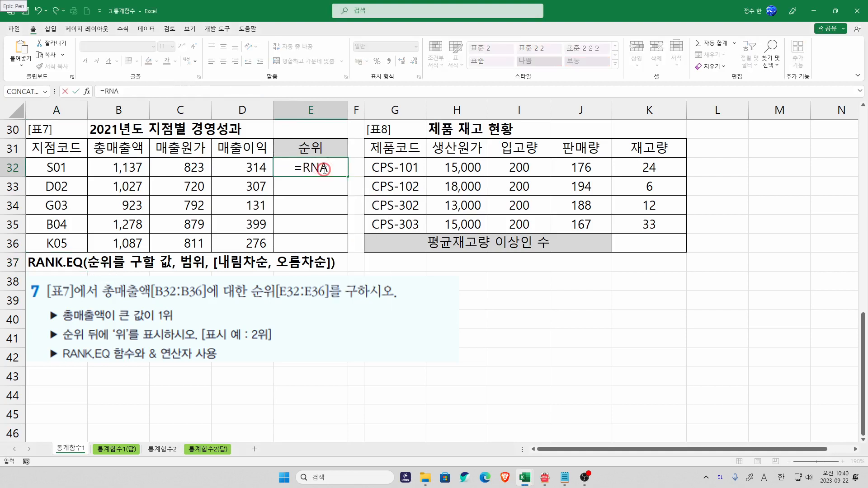
pyautogui.press('BackSpace')
pyautogui.press('BackSpace')
pyautogui.write('AN')
pyautogui.press('Down')
pyautogui.press('Down')
pyautogui.press('Down')
pyautogui.press('Down')
pyautogui.press('Down')
pyautogui.press('Tab')
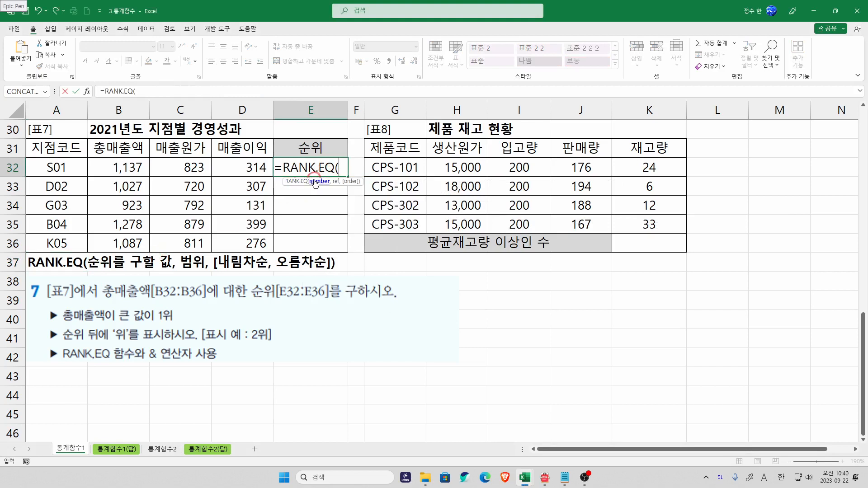
# Set B32 as the value to rank in E32's RANK.EQ formula
pyautogui.click(125, 167)
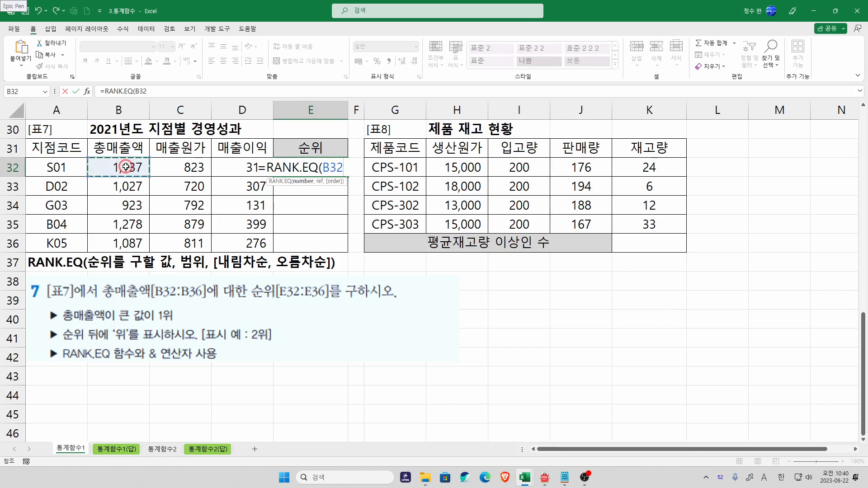
pyautogui.click(190, 168)
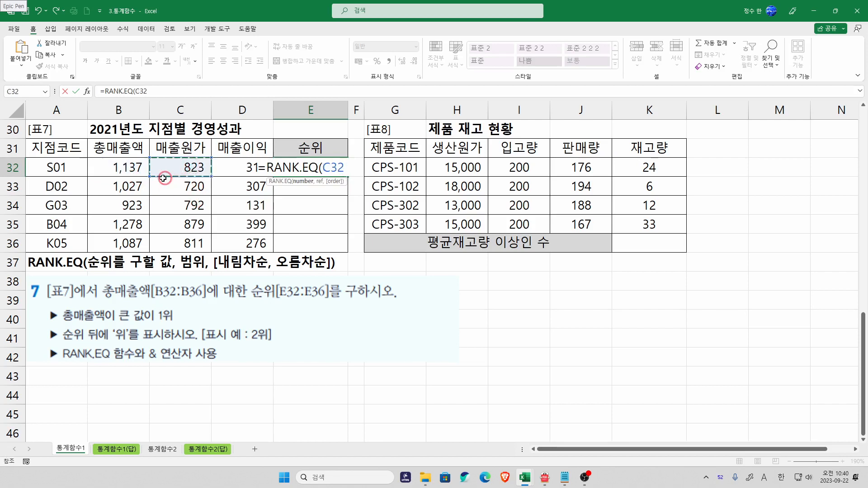
pyautogui.click(131, 168)
pyautogui.write(',')
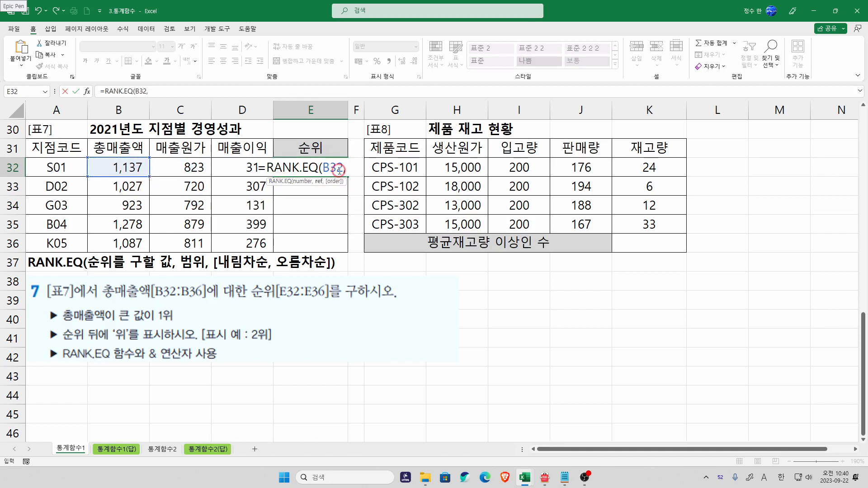
# Set B32:B36 as the ranking range in E32's formula and make it the absolute reference $B$32:$B$36
pyautogui.moveTo(118, 163); pyautogui.dragTo(110, 244)
pyautogui.click(256, 181)
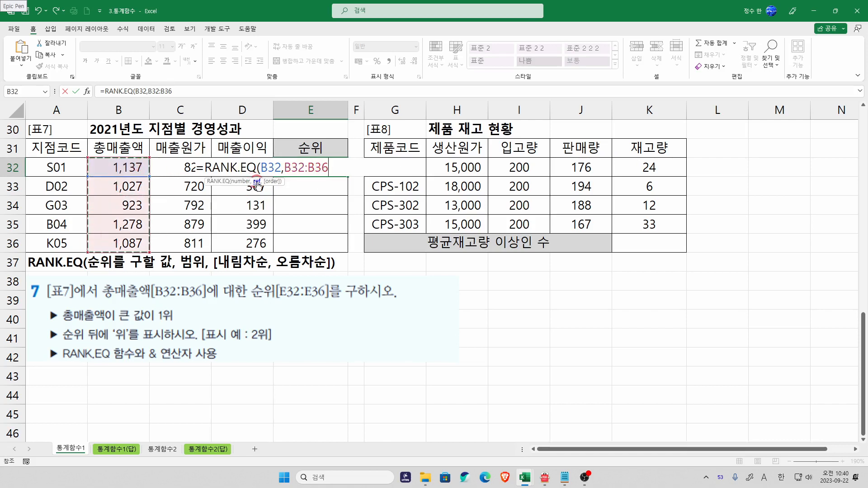
pyautogui.write(',')
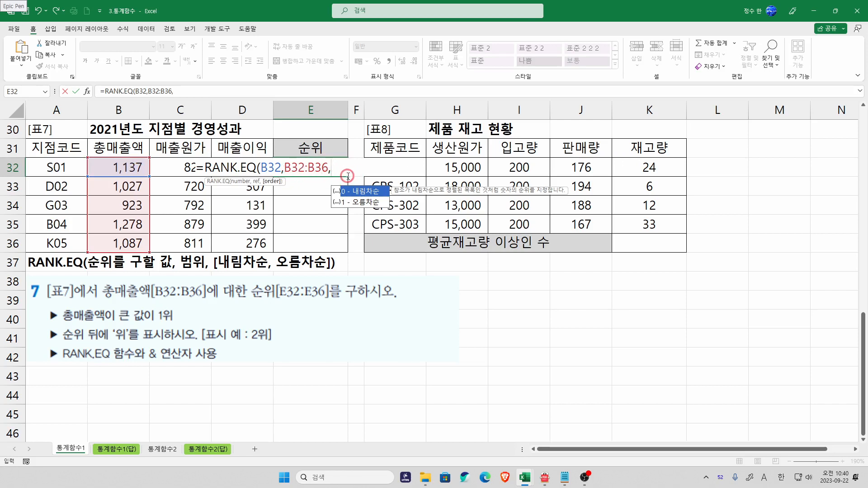
pyautogui.moveTo(149, 220)
pyautogui.mouseDown()
pyautogui.moveTo(149, 239)
pyautogui.moveTo(149, 226)
pyautogui.moveTo(204, 223)
pyautogui.moveTo(145, 225)
pyautogui.mouseUp()
pyautogui.moveTo(288, 174); pyautogui.dragTo(329, 168)
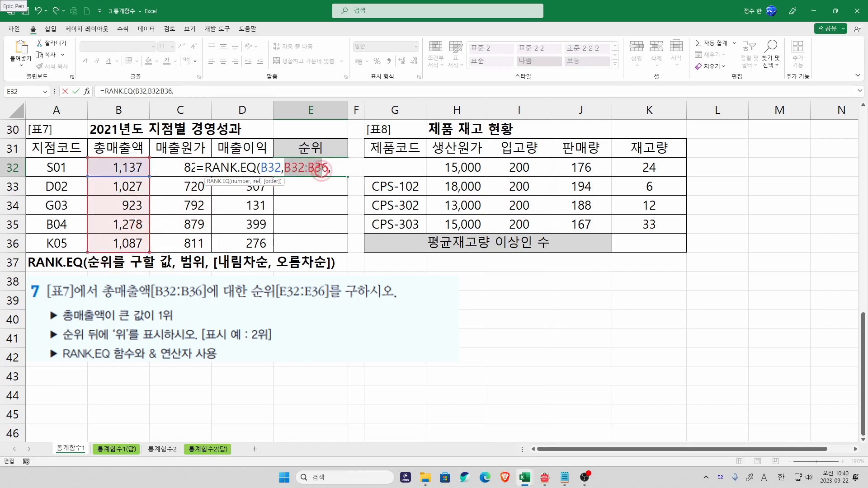
pyautogui.press('F4')
pyautogui.click(355, 169)
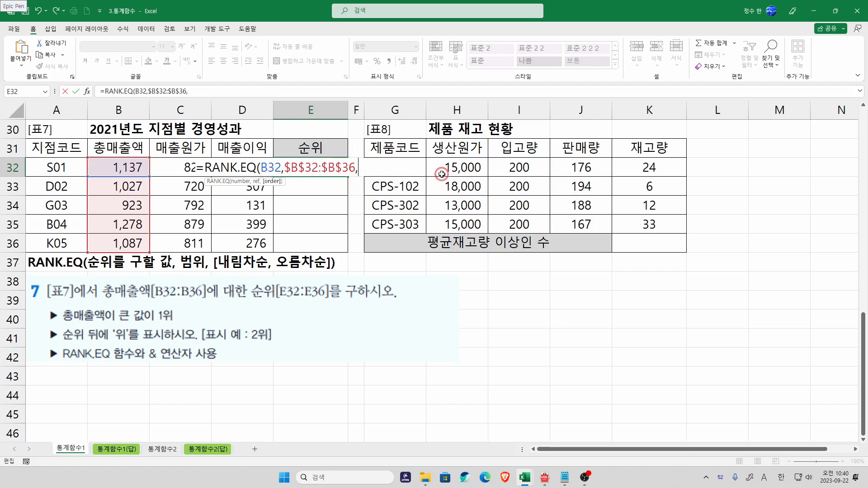
# Set the RANK.EQ order to 0 (내림차순), confirm the formula in E32 and fill it down to E36
pyautogui.write(',')
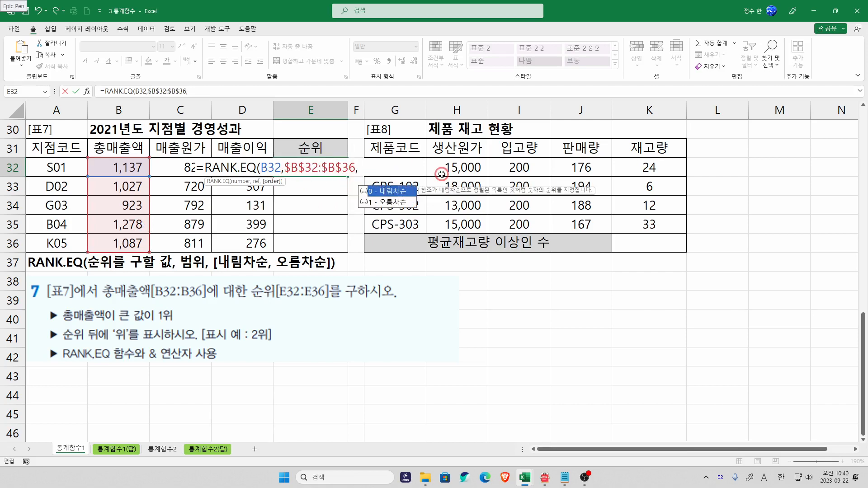
pyautogui.doubleClick(388, 191)
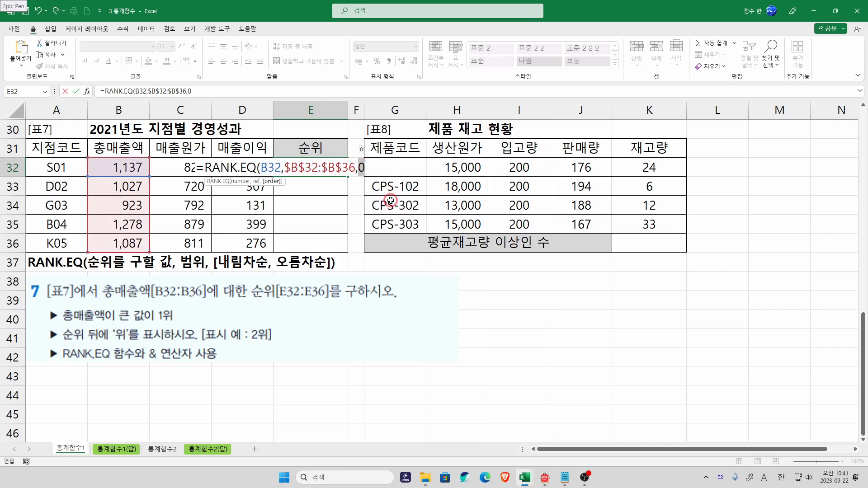
pyautogui.press('Return')
pyautogui.rightClick(390, 200)
pyautogui.click(311, 168)
pyautogui.click(311, 168)
pyautogui.moveTo(345, 178); pyautogui.dragTo(336, 245)
# Remove the order argument from E32's RANK.EQ formula and refill the column down to E36
pyautogui.doubleClick(325, 173)
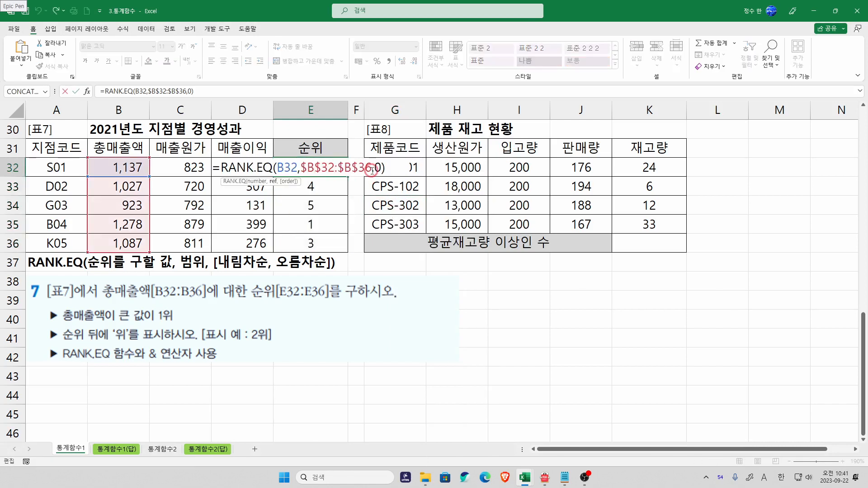
pyautogui.press('Delete')
pyautogui.press('Return')
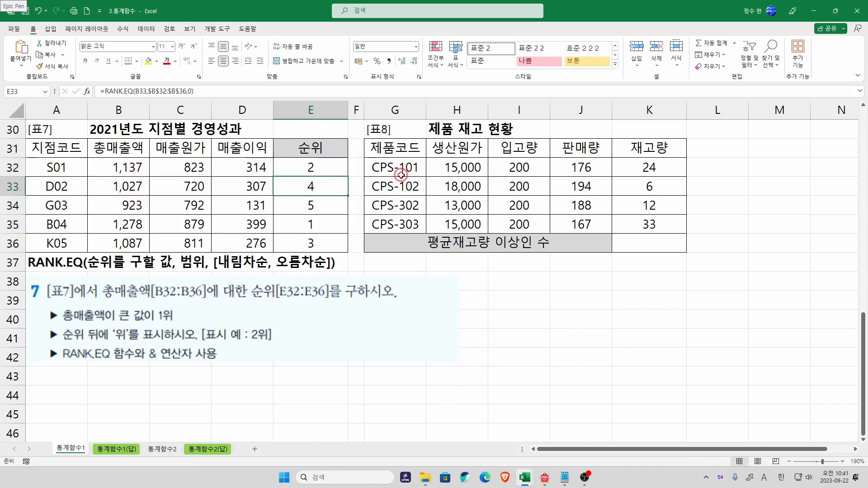
pyautogui.click(333, 175)
pyautogui.moveTo(348, 176); pyautogui.dragTo(340, 250)
# Put the order argument 0 back into E32's RANK.EQ formula
pyautogui.doubleClick(332, 175)
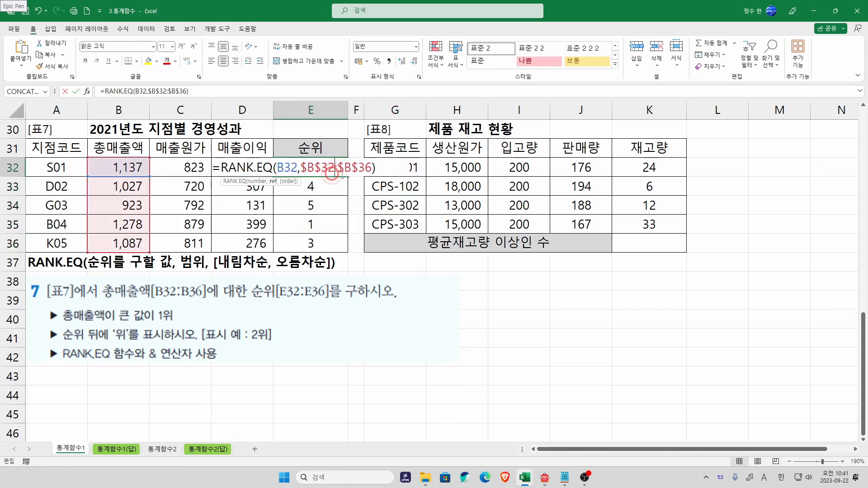
pyautogui.write(',0')
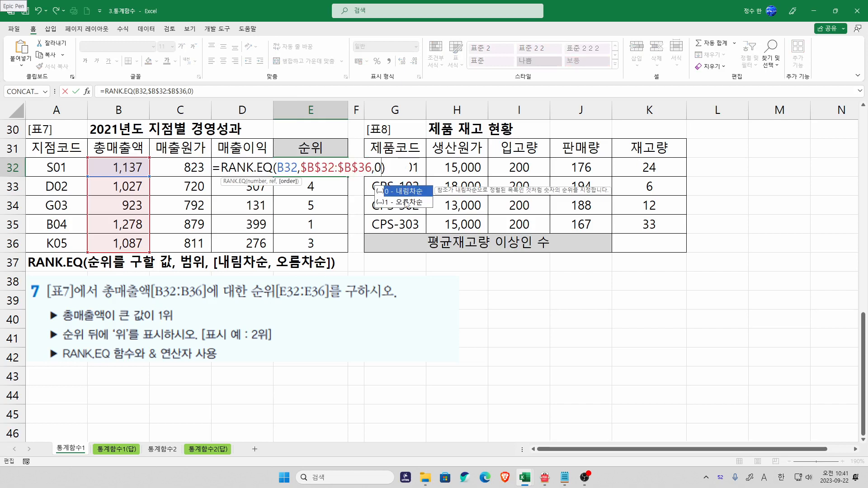
pyautogui.click(402, 205)
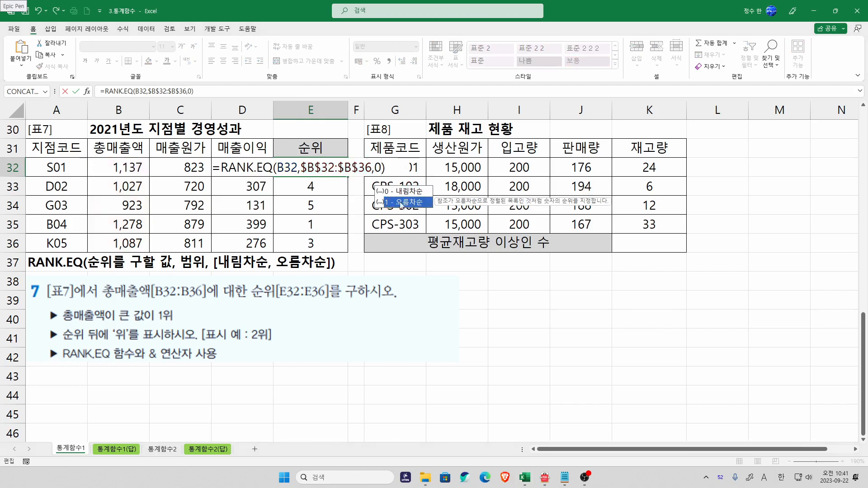
pyautogui.click(382, 169)
pyautogui.press('Return')
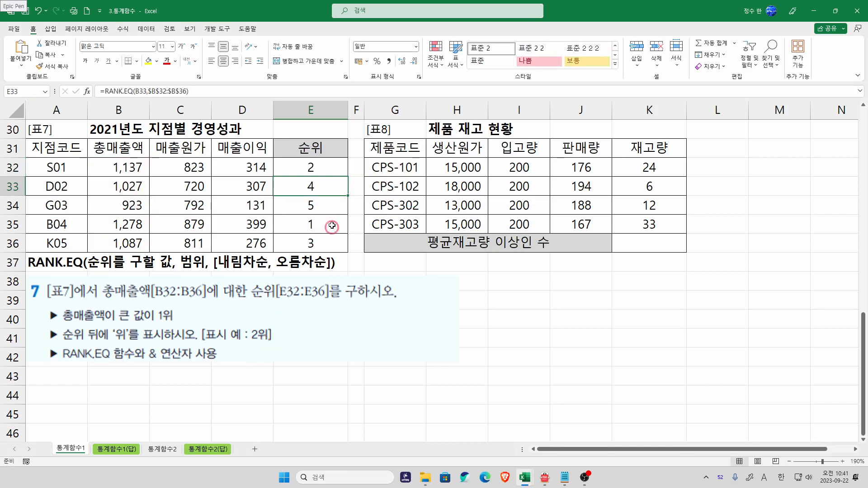
# Append &"위" to the RANK.EQ formula in E32 and fill it down to E36
pyautogui.doubleClick(333, 172)
pyautogui.click(394, 167)
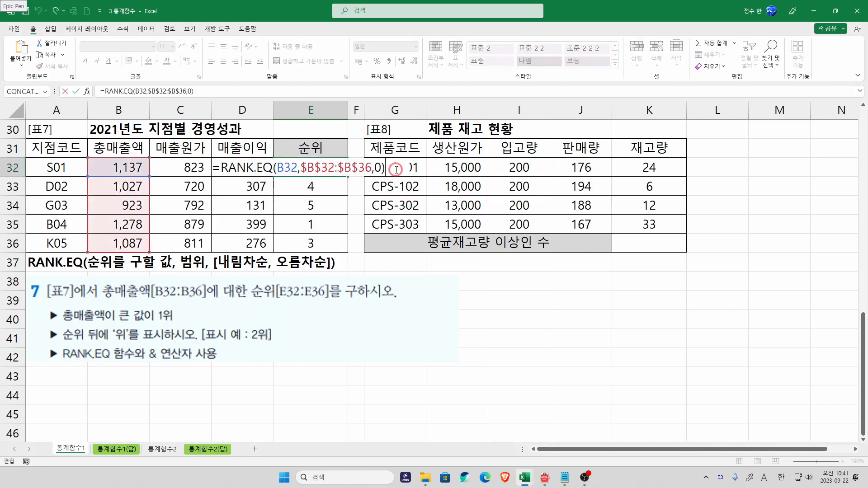
pyautogui.write('&"DN')
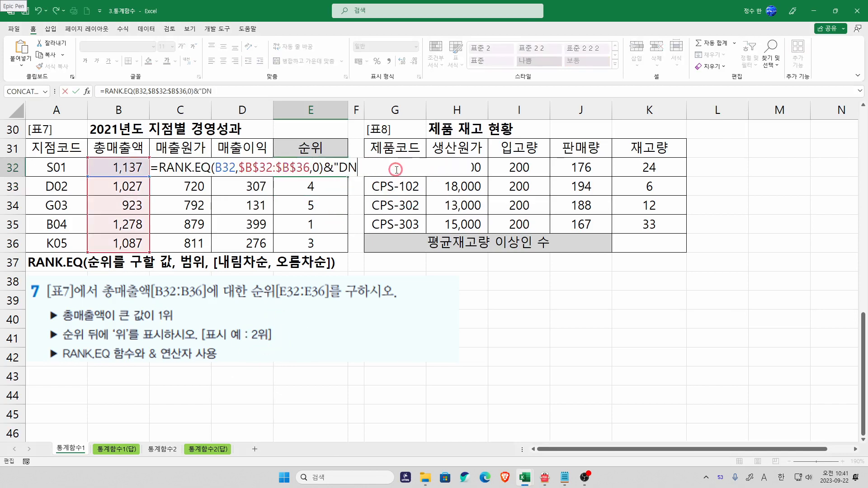
pyautogui.press('Hangul')
pyautogui.write('위')
pyautogui.press('Return')
pyautogui.click(344, 167)
pyautogui.moveTo(349, 178); pyautogui.dragTo(338, 249)
# Highlight the RANK.EQ expression in E32, handwrite if above and Choose below it, then erase the notes and close the formula
pyautogui.click(316, 167)
pyautogui.doubleClick(318, 168)
pyautogui.moveTo(319, 167); pyautogui.dragTo(411, 173)
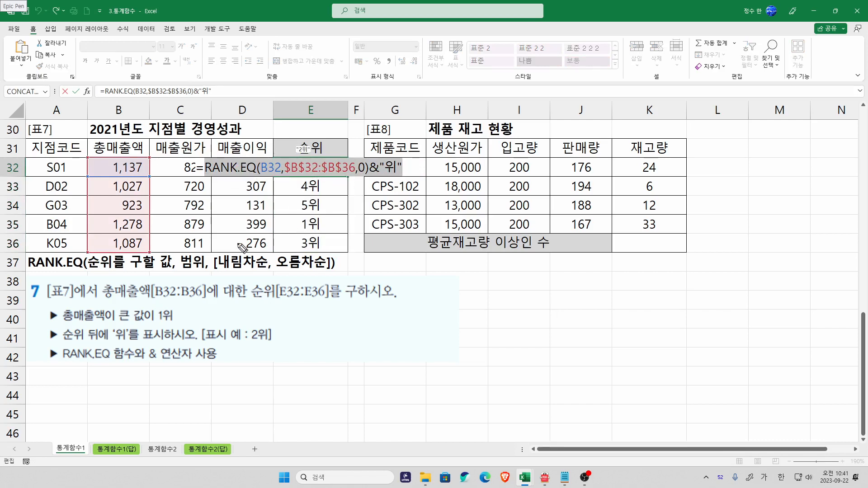
pyautogui.moveTo(203, 140); pyautogui.dragTo(210, 158)
pyautogui.moveTo(210, 127)
pyautogui.mouseDown()
pyautogui.moveTo(208, 151)
pyautogui.moveTo(221, 144)
pyautogui.mouseUp()
pyautogui.moveTo(211, 127); pyautogui.dragTo(217, 153)
pyautogui.moveTo(194, 208)
pyautogui.mouseDown()
pyautogui.moveTo(206, 221)
pyautogui.moveTo(276, 194)
pyautogui.mouseUp()
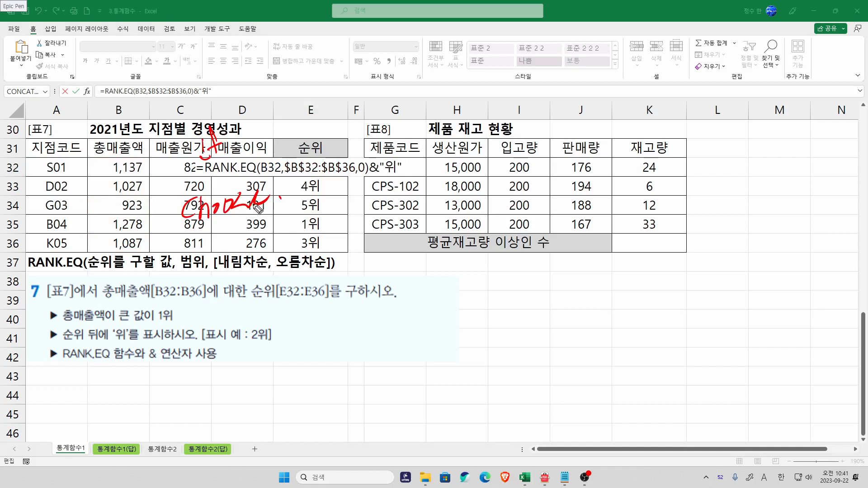
pyautogui.hotkey('ctrl', 'shift', '7')
pyautogui.hotkey('ctrl', 'shift', '2')
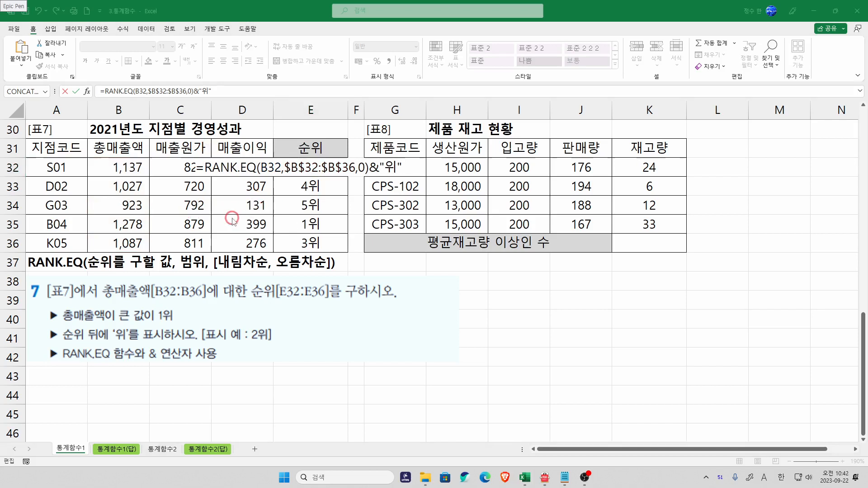
pyautogui.click(241, 166)
pyautogui.moveTo(213, 167); pyautogui.dragTo(267, 168)
pyautogui.hotkey('ctrl', 'Return')
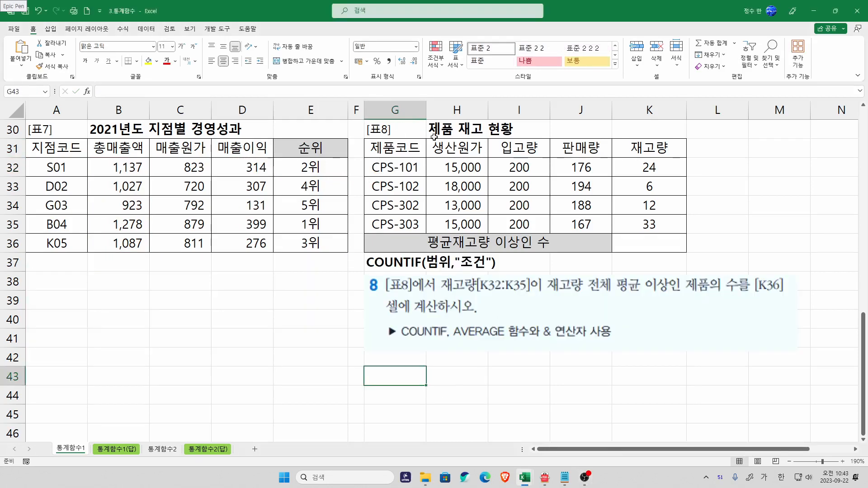
# Draw a red box around the stock values K32:K35 and write >= 평균 beside it, underlining 평균
pyautogui.click(419, 130)
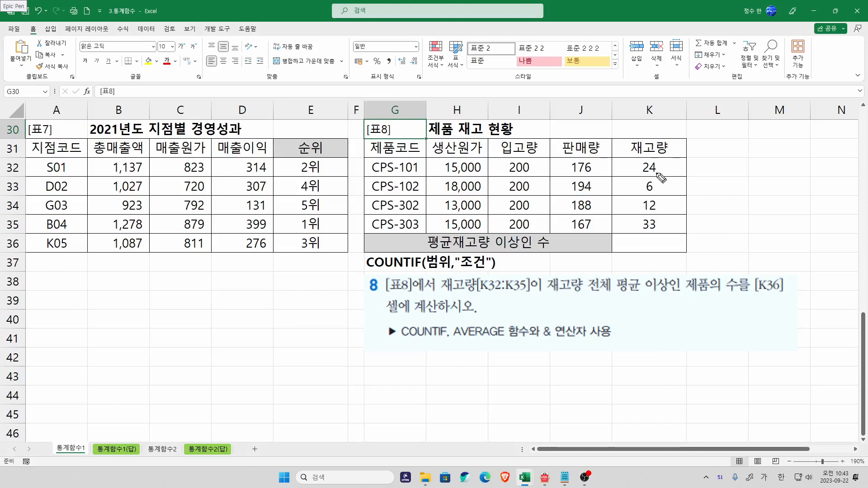
pyautogui.moveTo(660, 158)
pyautogui.mouseDown()
pyautogui.moveTo(616, 177)
pyautogui.moveTo(640, 235)
pyautogui.moveTo(690, 198)
pyautogui.moveTo(657, 159)
pyautogui.mouseUp()
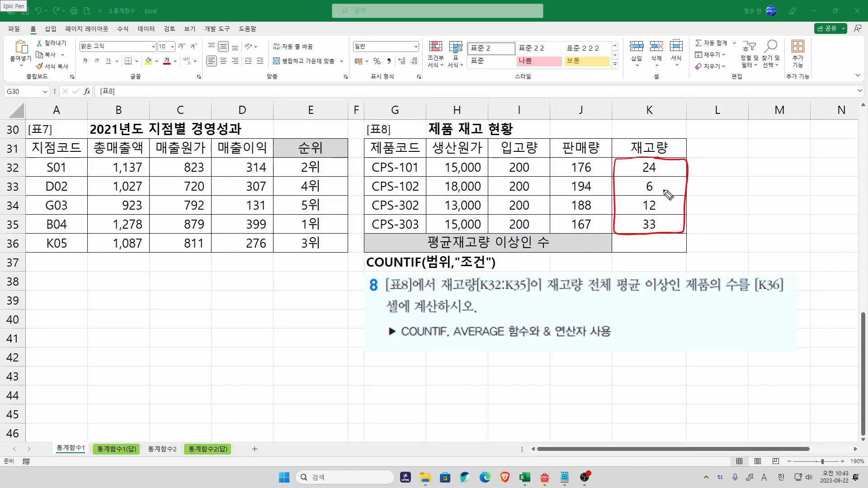
pyautogui.moveTo(700, 160); pyautogui.dragTo(702, 173)
pyautogui.moveTo(713, 166)
pyautogui.mouseDown()
pyautogui.moveTo(733, 160)
pyautogui.moveTo(758, 173)
pyautogui.mouseUp()
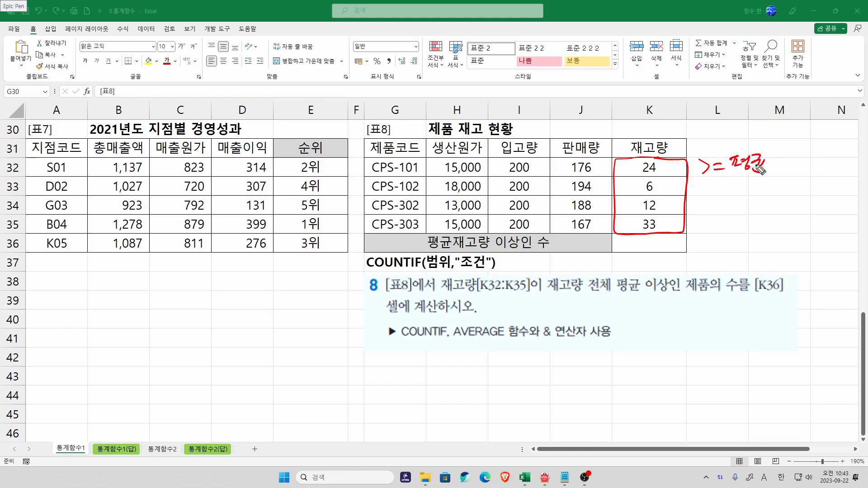
pyautogui.moveTo(731, 177); pyautogui.dragTo(767, 174)
# Underline AVERAGE in problem 8 and draw quotation marks around the handwritten >= 평균
pyautogui.moveTo(459, 345); pyautogui.dragTo(497, 344)
pyautogui.moveTo(497, 344); pyautogui.dragTo(505, 345)
pyautogui.moveTo(691, 147); pyautogui.dragTo(692, 154)
pyautogui.moveTo(696, 145); pyautogui.dragTo(697, 153)
pyautogui.moveTo(765, 147); pyautogui.dragTo(766, 154)
pyautogui.moveTo(769, 144); pyautogui.dragTo(772, 150)
# Label the handwritten condition 조건 and the boxed range 범위, underline both terms in the COUNTIF note, and clear all marks
pyautogui.moveTo(689, 193); pyautogui.dragTo(786, 185)
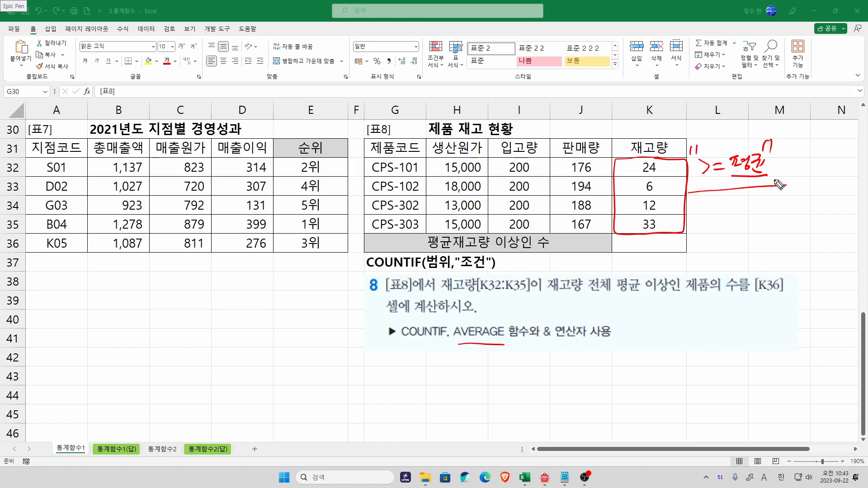
pyautogui.moveTo(729, 199)
pyautogui.mouseDown()
pyautogui.moveTo(751, 215)
pyautogui.moveTo(767, 207)
pyautogui.mouseUp()
pyautogui.moveTo(650, 132); pyautogui.dragTo(652, 147)
pyautogui.moveTo(669, 129)
pyautogui.mouseDown()
pyautogui.moveTo(671, 152)
pyautogui.moveTo(686, 141)
pyautogui.mouseUp()
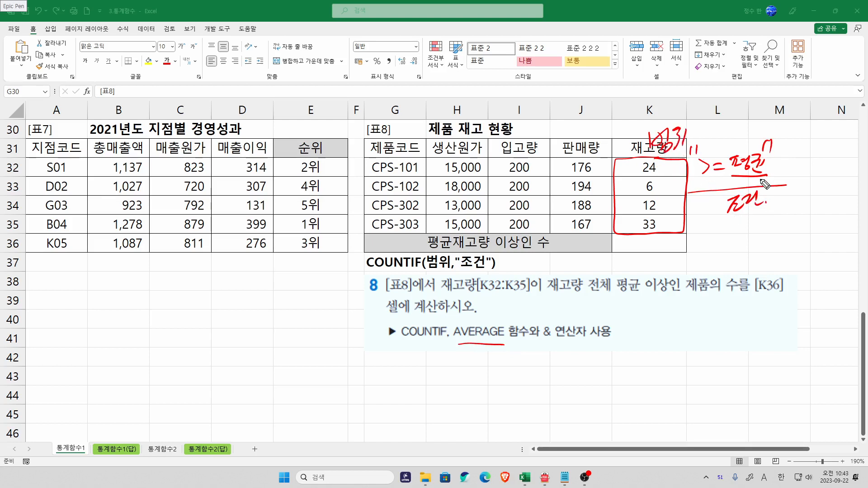
pyautogui.moveTo(424, 268); pyautogui.dragTo(496, 269)
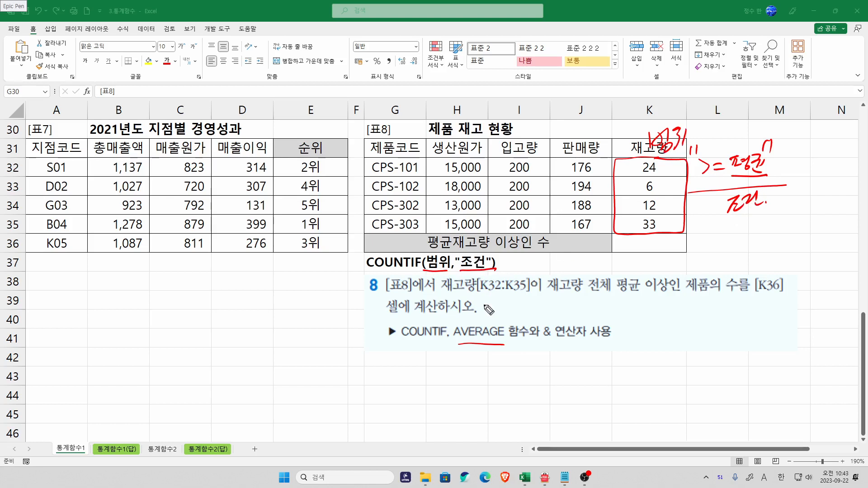
pyautogui.hotkey('ctrl', 'shift', '7')
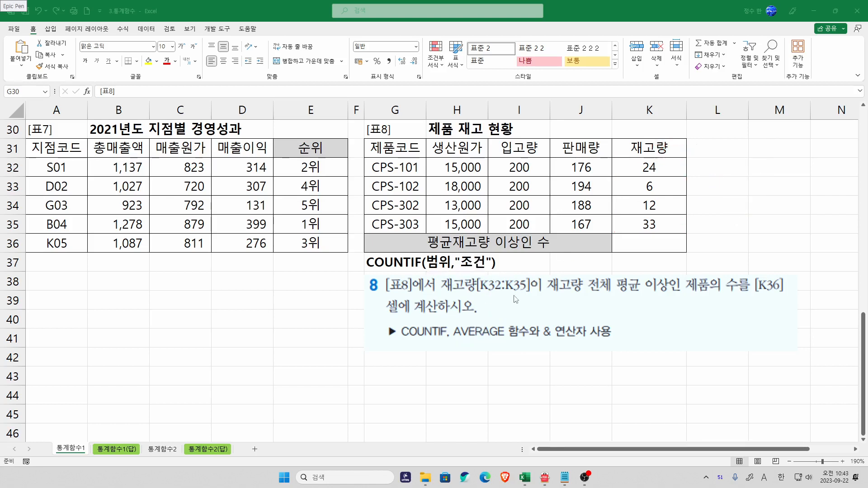
# Enter =COUNTIF(K32:K35,">=AVERAGE(K32:K35)") in cell K36 of table 8
pyautogui.click(652, 252)
pyautogui.press('Hangul')
pyautogui.write('=COUNTIF(')
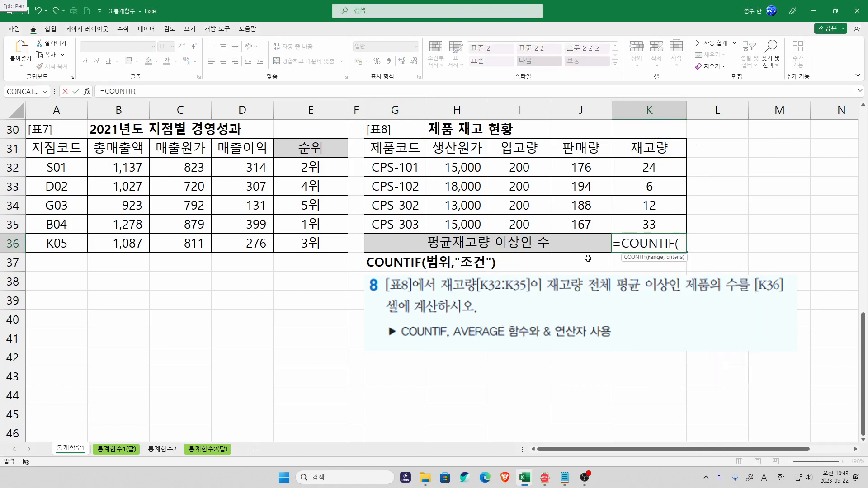
pyautogui.moveTo(647, 168); pyautogui.dragTo(646, 222)
pyautogui.write(',')
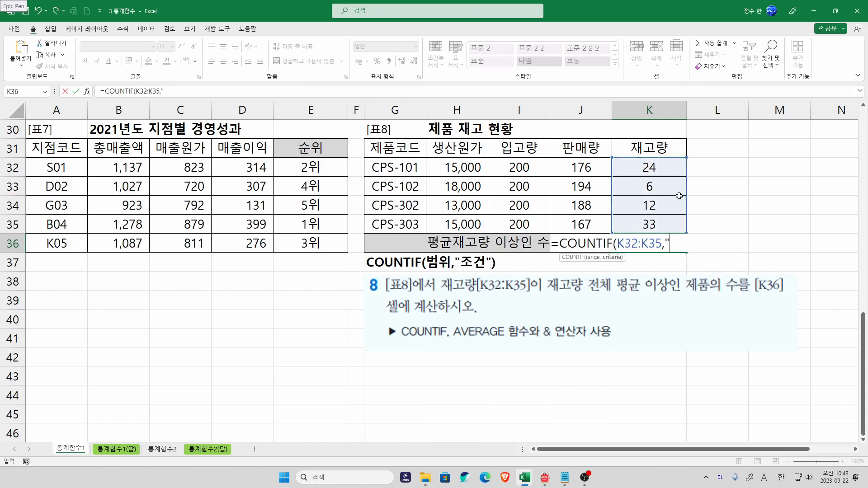
pyautogui.click(677, 248)
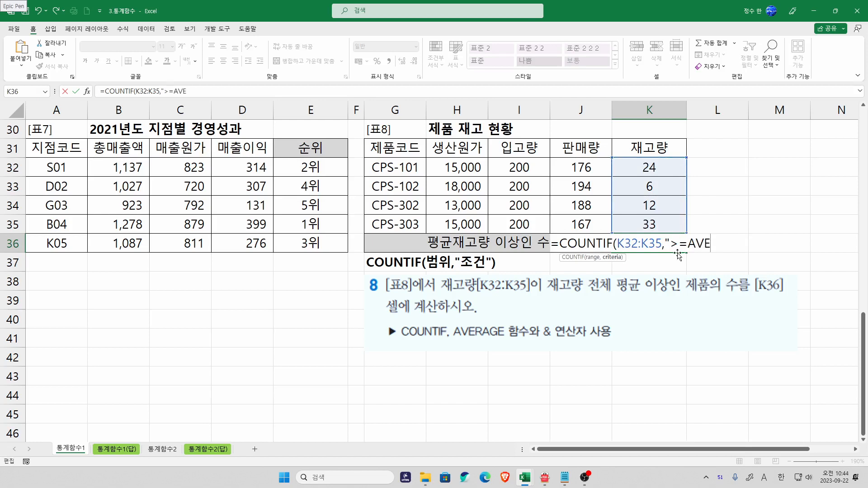
pyautogui.write('AVERAGE(')
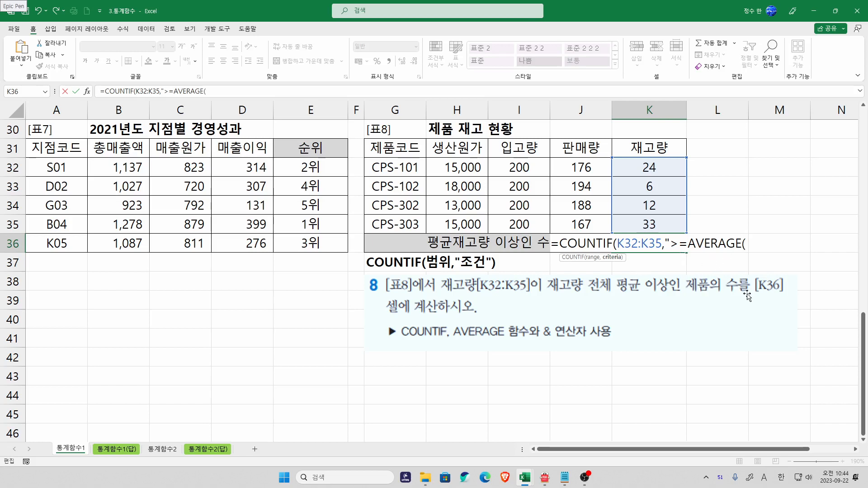
pyautogui.moveTo(670, 168); pyautogui.dragTo(673, 191)
pyautogui.moveTo(671, 222); pyautogui.dragTo(671, 223)
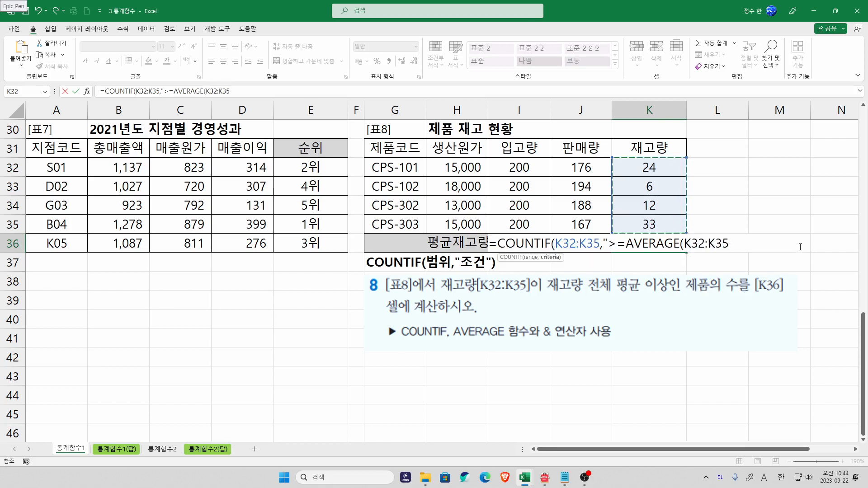
pyautogui.write(')")')
pyautogui.press('Return')
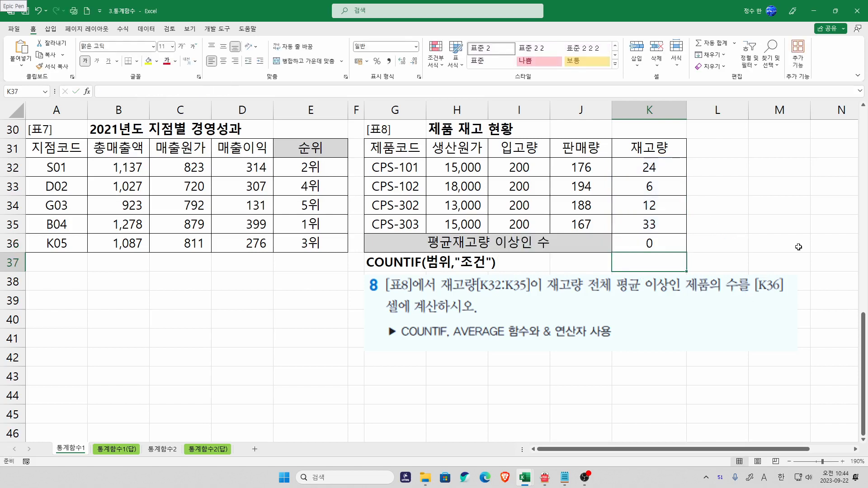
# Open K36's formula, underline AVERAGE(K32:K35), circle the quotation marks around the condition with an arrow to the closing one, and clear the marks
pyautogui.doubleClick(668, 235)
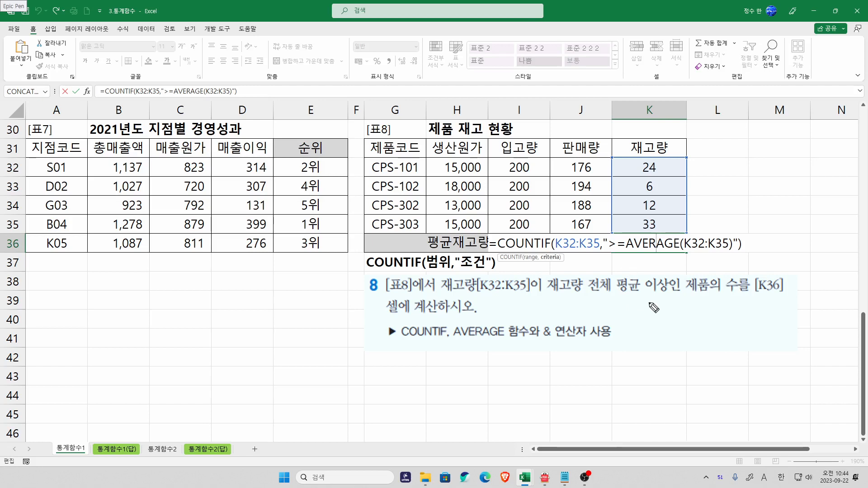
pyautogui.moveTo(625, 250); pyautogui.dragTo(734, 253)
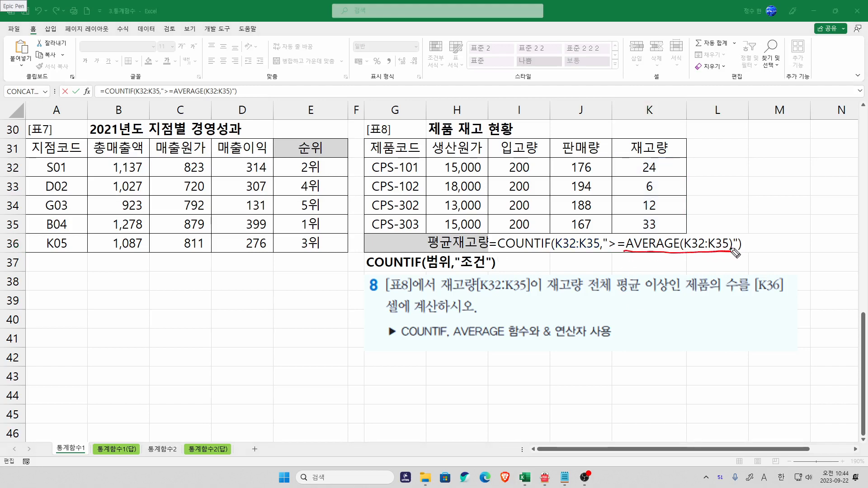
pyautogui.moveTo(611, 238); pyautogui.dragTo(603, 247)
pyautogui.moveTo(738, 239); pyautogui.dragTo(735, 247)
pyautogui.moveTo(654, 235); pyautogui.dragTo(742, 236)
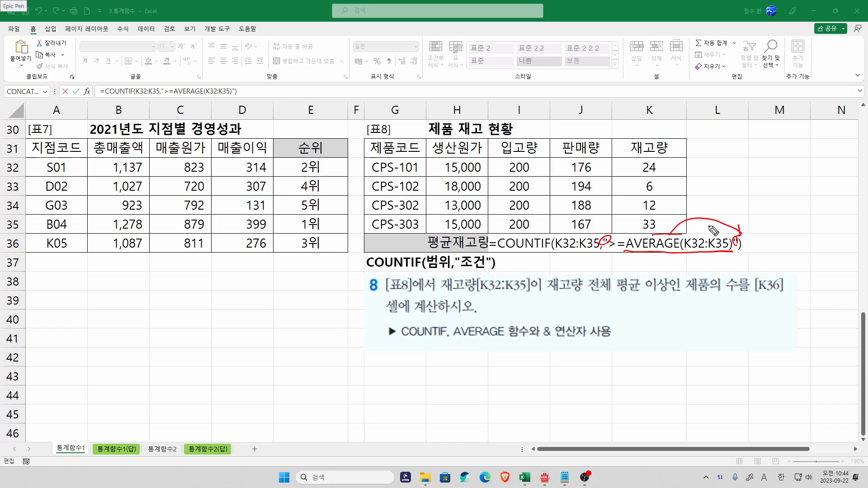
pyautogui.hotkey('ctrl', 'shift', '7')
# Correct K36's condition so only >= is quoted and & joins it to the average: =COUNTIF(K32:K35,">="&AVERAGE(K32:K35))
pyautogui.click(656, 243)
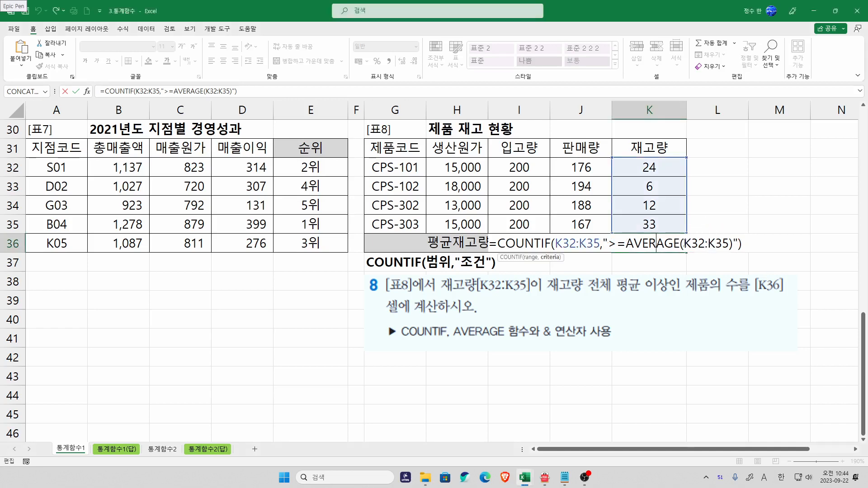
pyautogui.moveTo(626, 245); pyautogui.dragTo(736, 252)
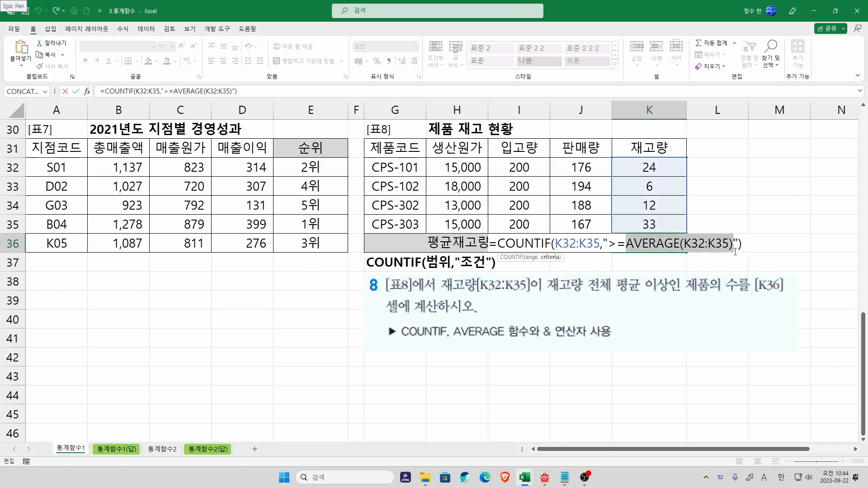
pyautogui.press('Delete')
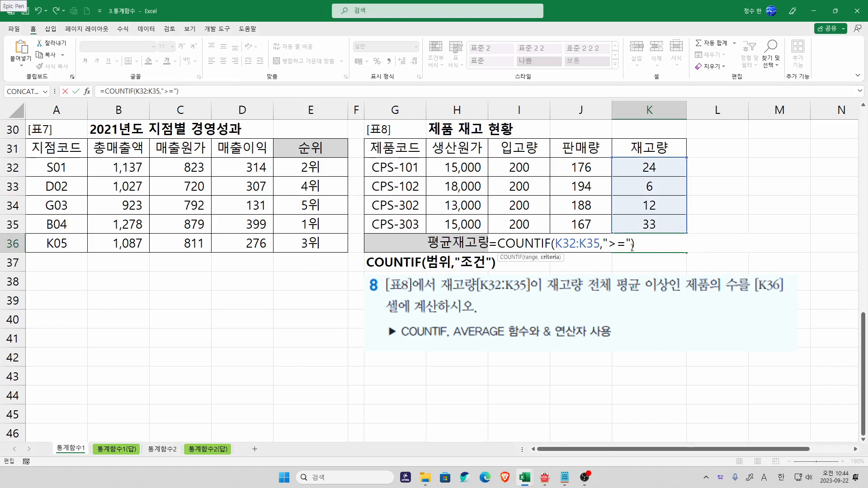
pyautogui.hotkey('ctrl', 'z')
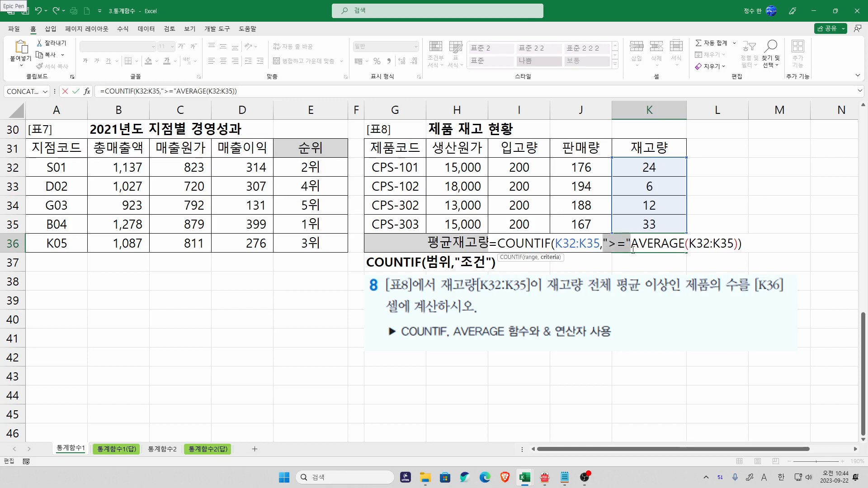
pyautogui.moveTo(631, 243); pyautogui.dragTo(743, 248)
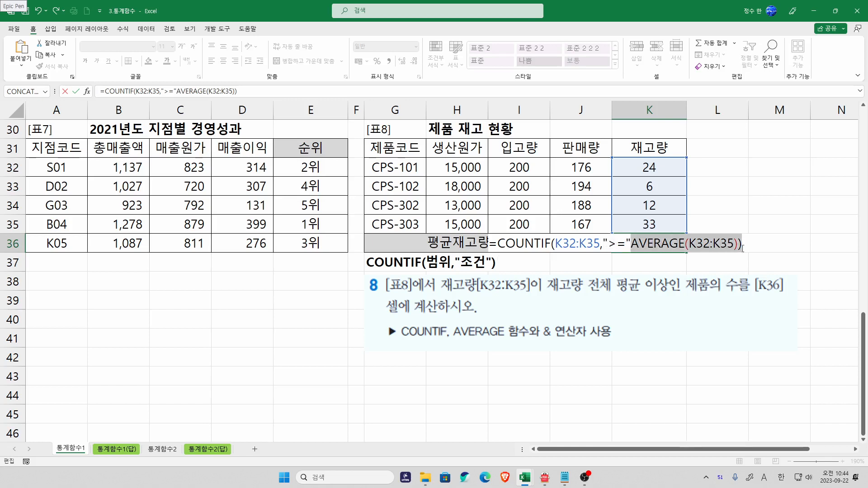
pyautogui.click(630, 247)
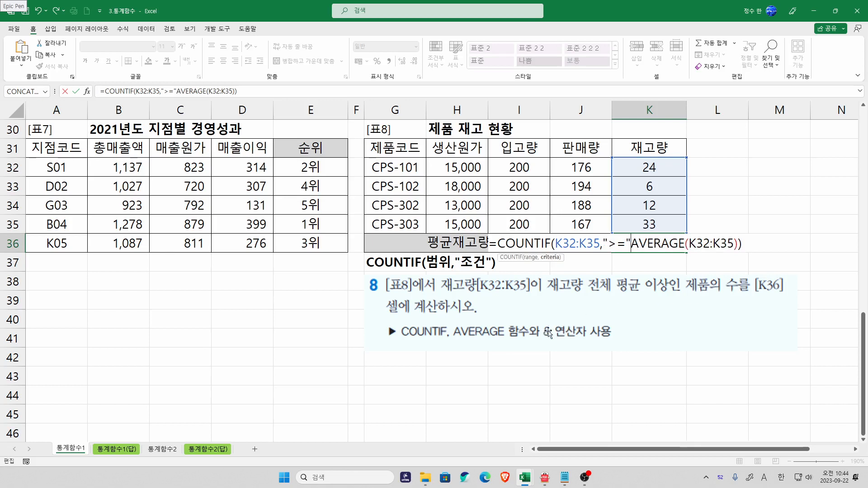
pyautogui.write('&')
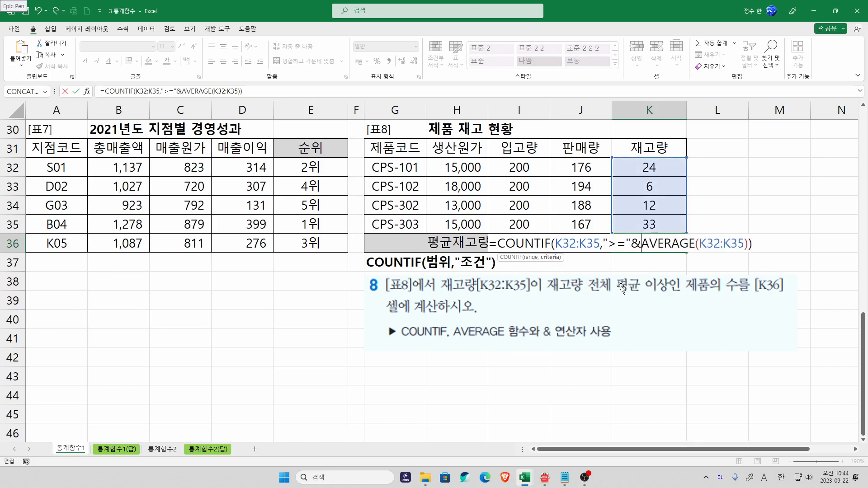
pyautogui.press('Return')
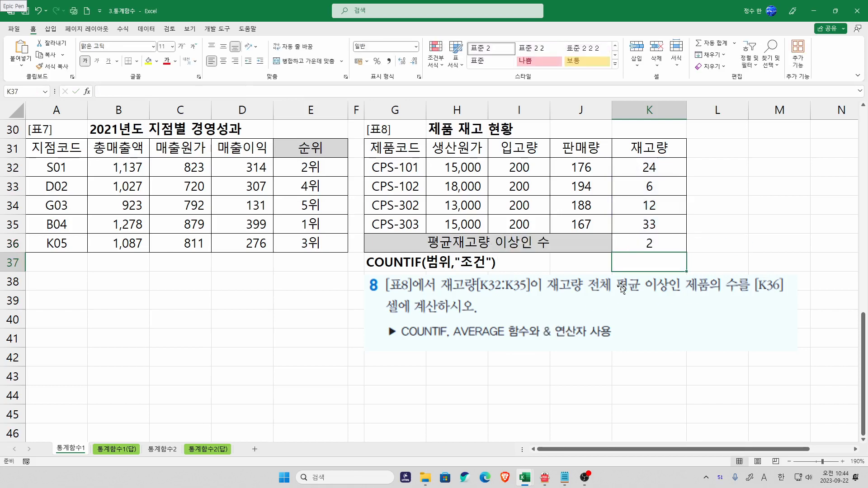
# Reopen K36's formula, underline the & operator, and draw a red arrow from >= to AVERAGE
pyautogui.click(650, 243)
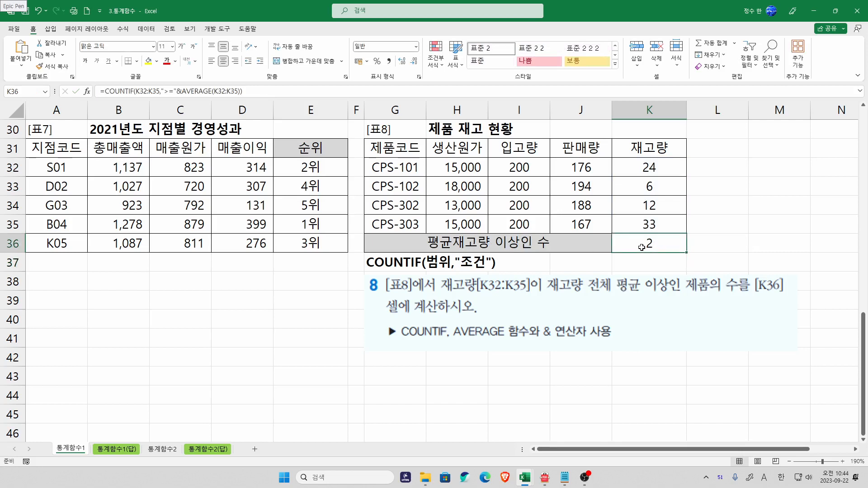
pyautogui.doubleClick(670, 236)
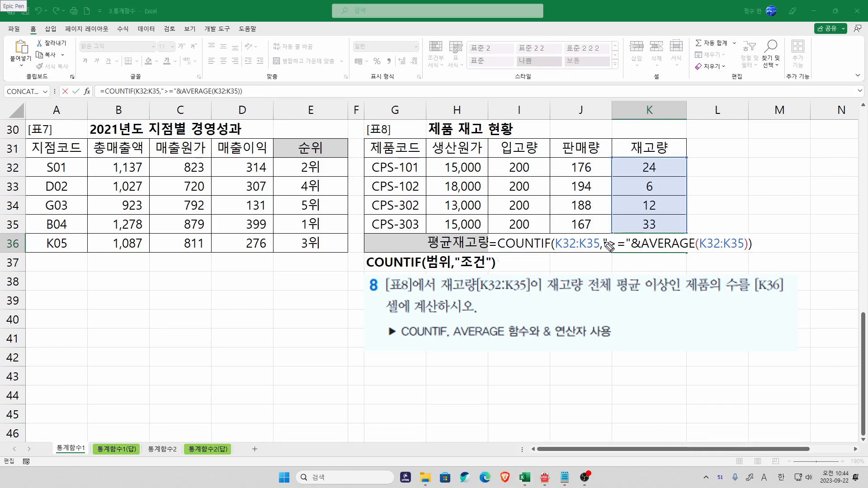
pyautogui.click(624, 241)
pyautogui.moveTo(623, 238)
pyautogui.mouseDown()
pyautogui.moveTo(655, 230)
pyautogui.moveTo(641, 255)
pyautogui.mouseUp()
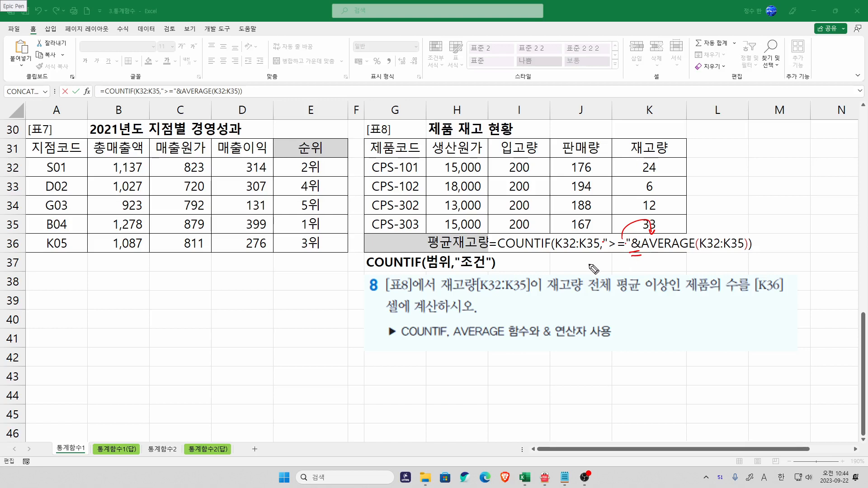
# Handwrite and circle MEDIAN under AVERAGE and 중앙값 under 평균, underline AVERAGE in the hint, then erase all marks and close the formula
pyautogui.moveTo(641, 267); pyautogui.dragTo(694, 267)
pyautogui.moveTo(698, 268)
pyautogui.mouseDown()
pyautogui.moveTo(710, 257)
pyautogui.moveTo(701, 260)
pyautogui.moveTo(711, 266)
pyautogui.mouseUp()
pyautogui.moveTo(617, 294)
pyautogui.mouseDown()
pyautogui.moveTo(640, 293)
pyautogui.moveTo(630, 313)
pyautogui.moveTo(637, 322)
pyautogui.moveTo(653, 312)
pyautogui.moveTo(627, 312)
pyautogui.moveTo(664, 304)
pyautogui.moveTo(659, 319)
pyautogui.moveTo(677, 315)
pyautogui.mouseUp()
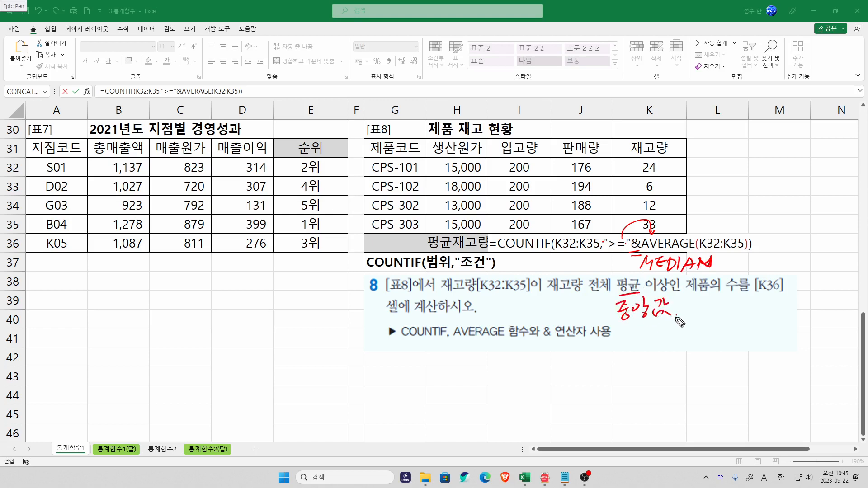
pyautogui.moveTo(666, 272)
pyautogui.mouseDown()
pyautogui.moveTo(638, 268)
pyautogui.moveTo(695, 279)
pyautogui.moveTo(683, 282)
pyautogui.mouseUp()
pyautogui.moveTo(619, 325)
pyautogui.mouseDown()
pyautogui.moveTo(611, 309)
pyautogui.moveTo(670, 322)
pyautogui.moveTo(617, 319)
pyautogui.mouseUp()
pyautogui.moveTo(463, 336); pyautogui.dragTo(510, 337)
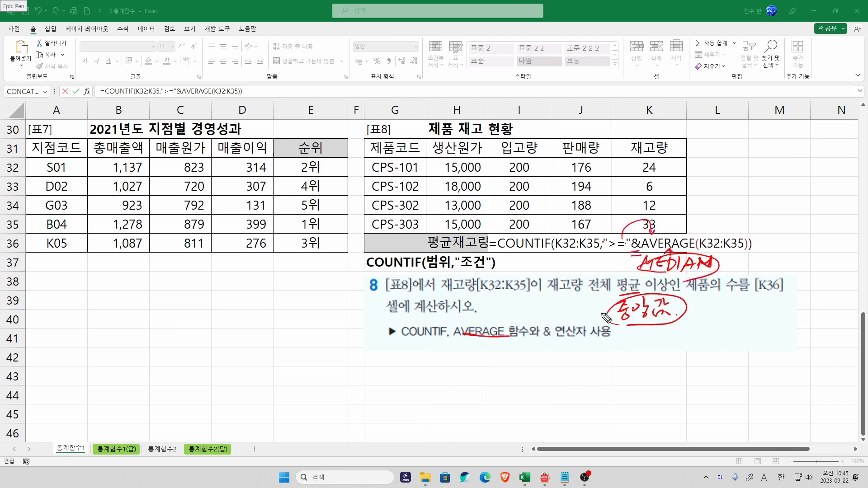
pyautogui.hotkey('ctrl', 'shift', '7')
pyautogui.hotkey('ctrl', 'shift', '2')
pyautogui.click(657, 246)
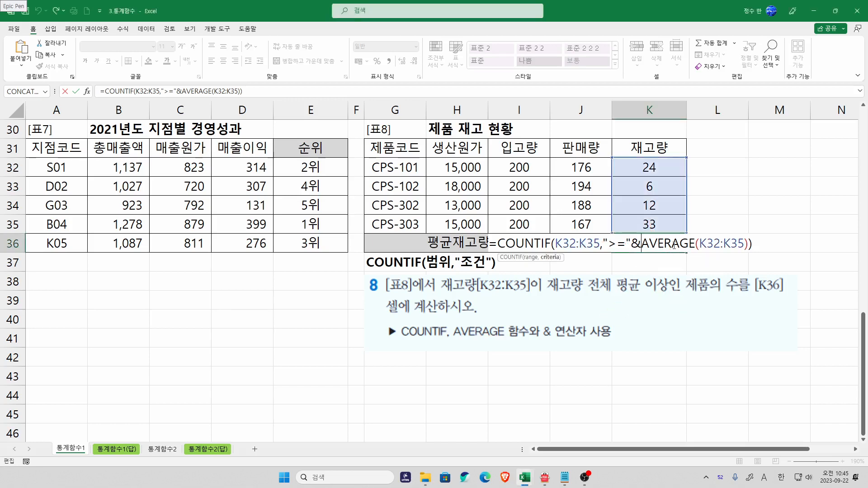
pyautogui.press('Return')
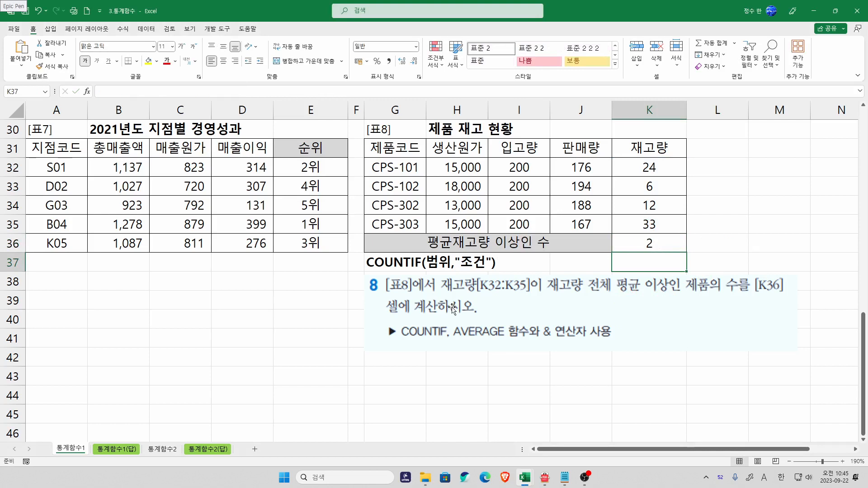